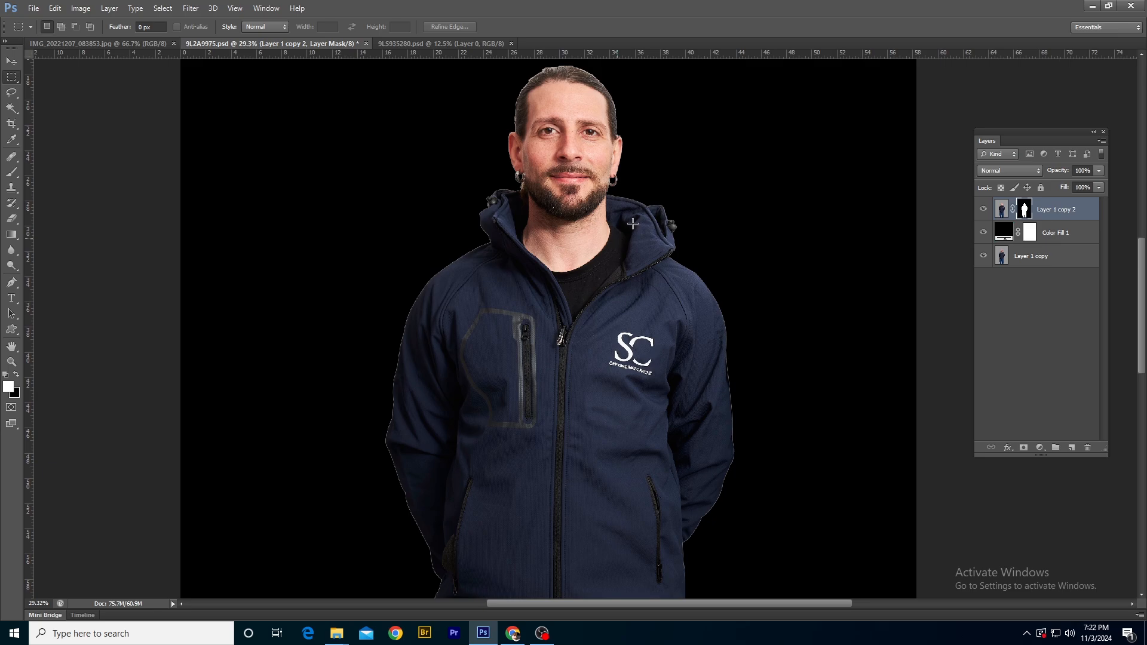
Examine the cut-out's edge around the jacket's shoulders, collar and hood against the black fill.
scroll(701, 273, up, 5)
key(space)
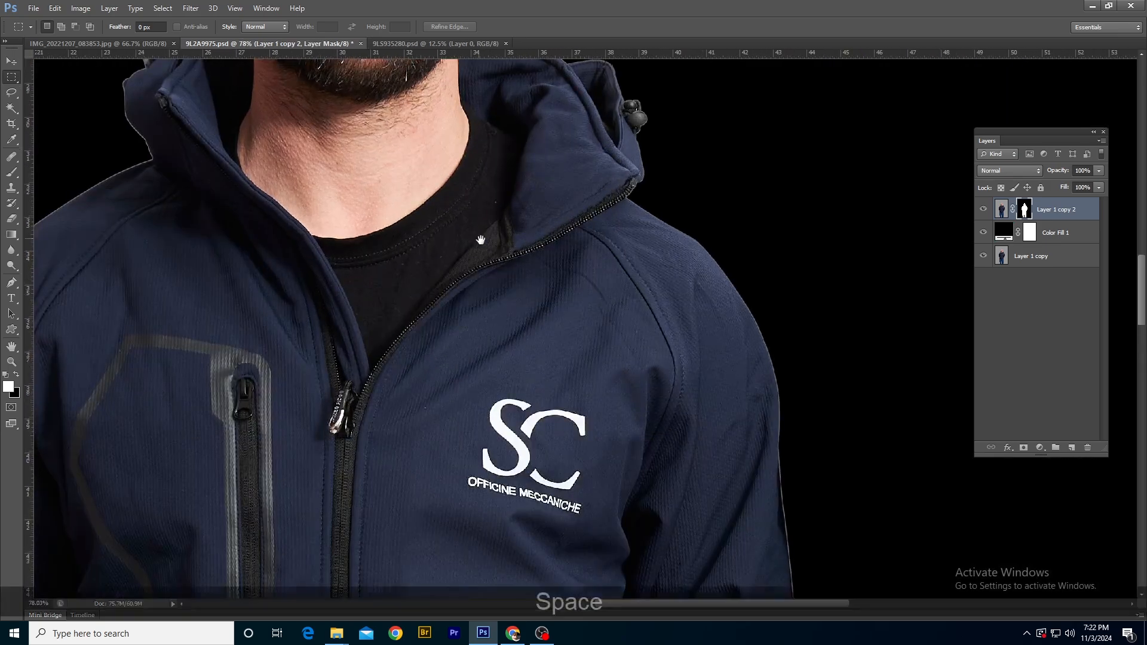
drag(479, 240, 897, 250)
scroll(530, 232, up, 3)
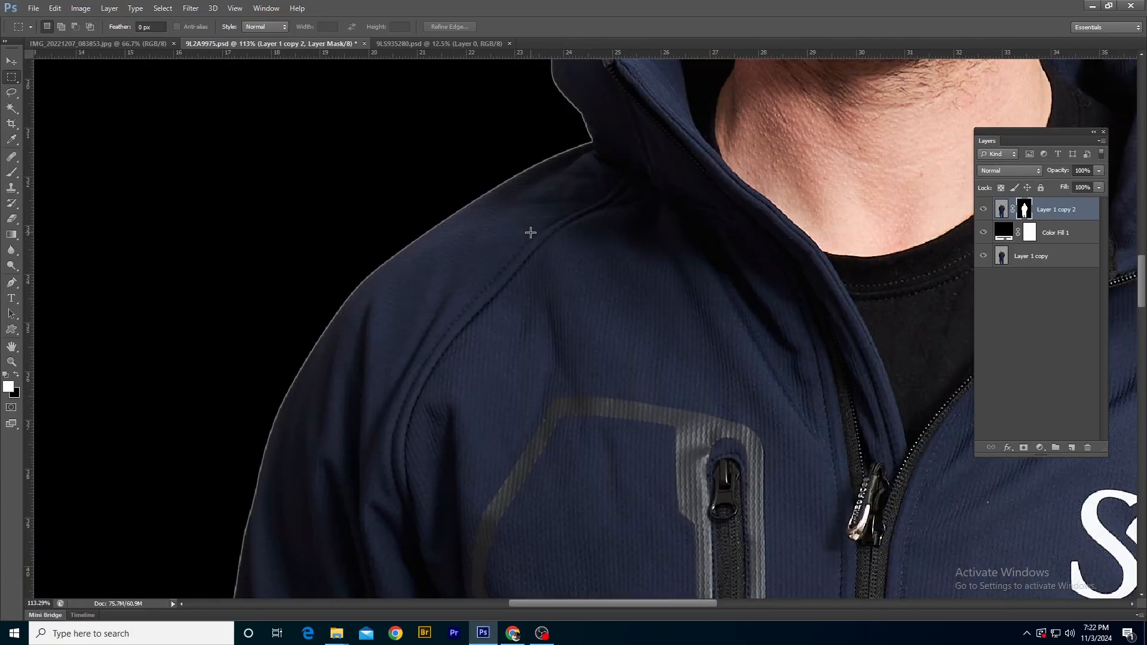
scroll(531, 233, up, 1)
scroll(585, 299, down, 4)
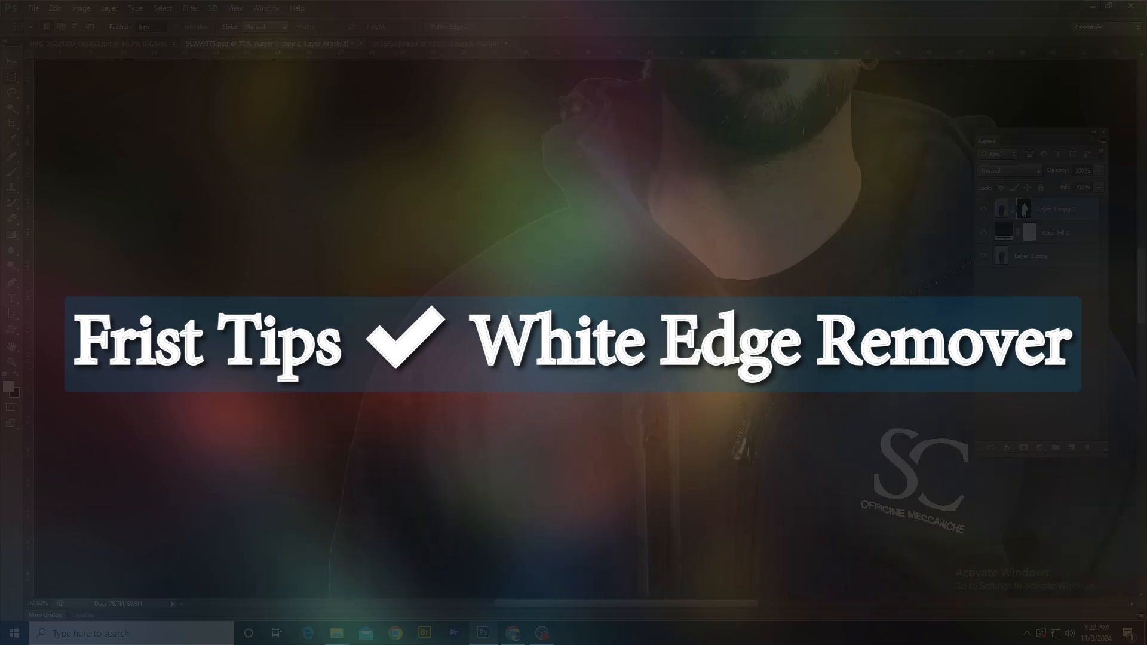
key(space)
drag(658, 244, 609, 391)
key(space)
drag(811, 326, 710, 187)
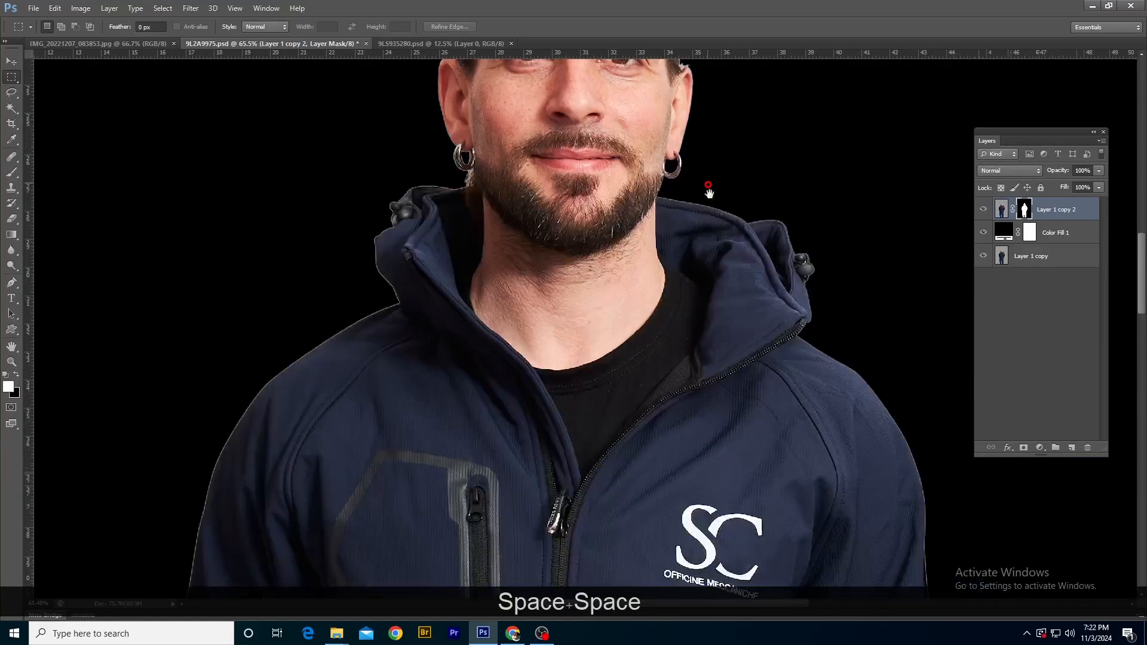
drag(869, 325, 866, 317)
drag(578, 415, 788, 288)
scroll(556, 281, up, 1)
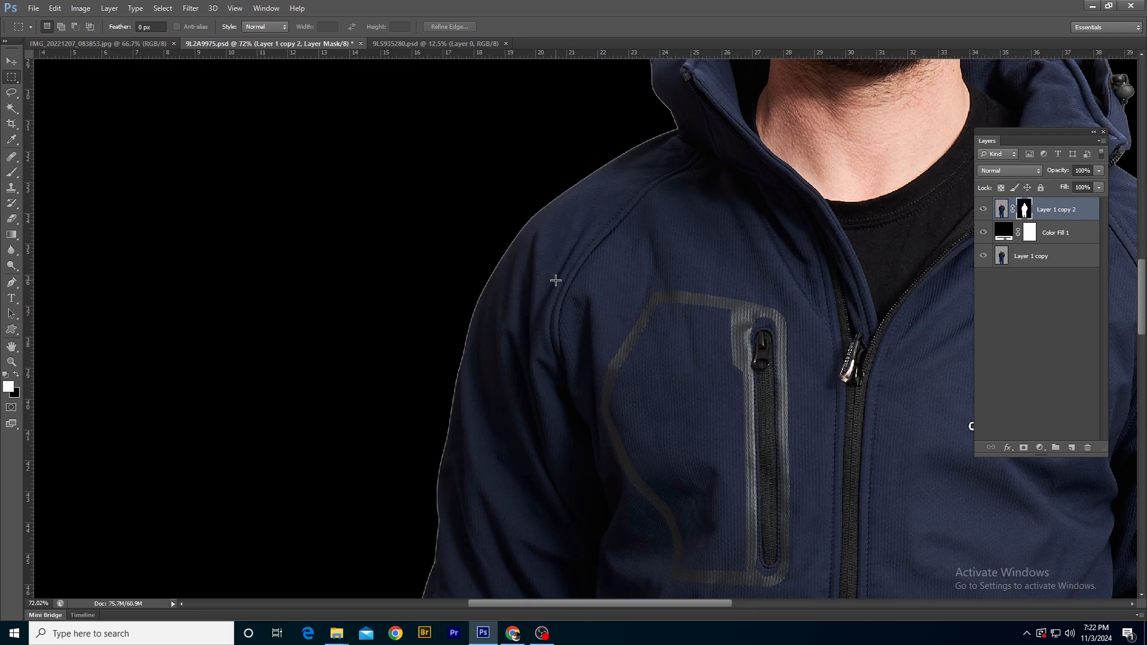
scroll(564, 238, up, 5)
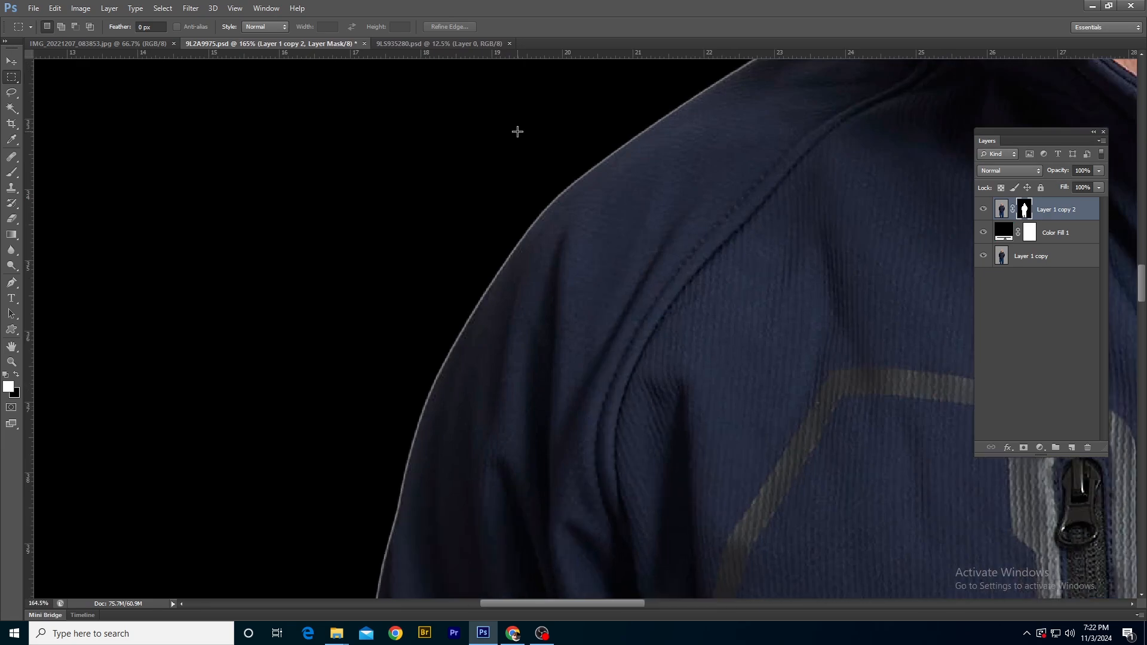
Frame parts of the jacket's shoulder edge with a rectangular marquee, clearing the selection each time.
drag(518, 131, 646, 268)
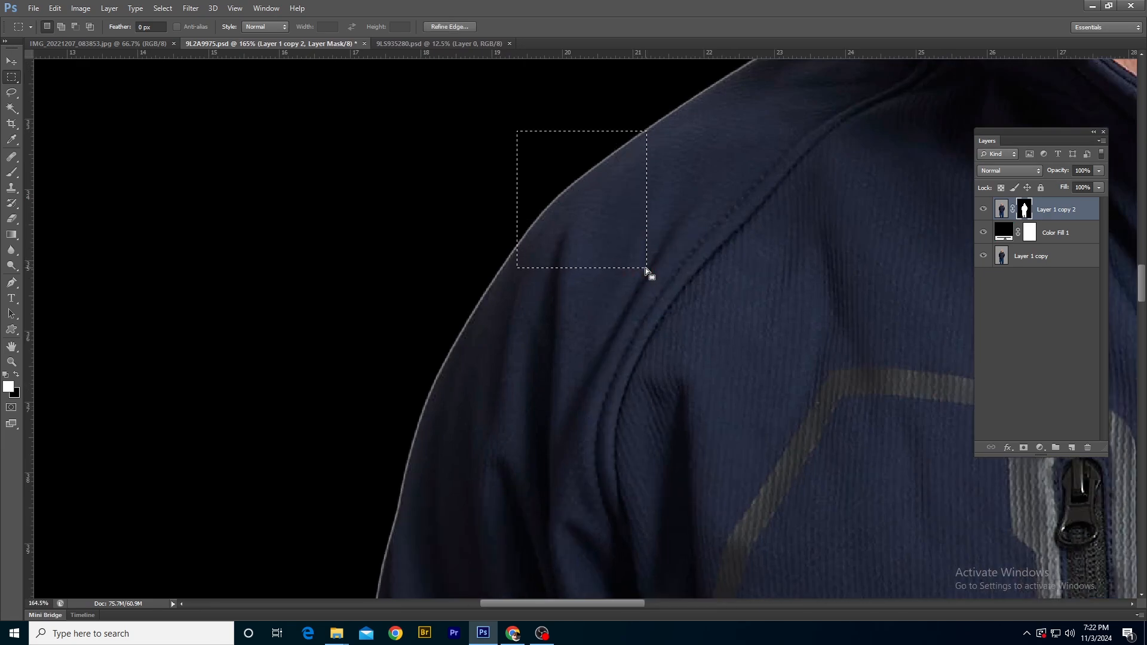
key(ctrl+d)
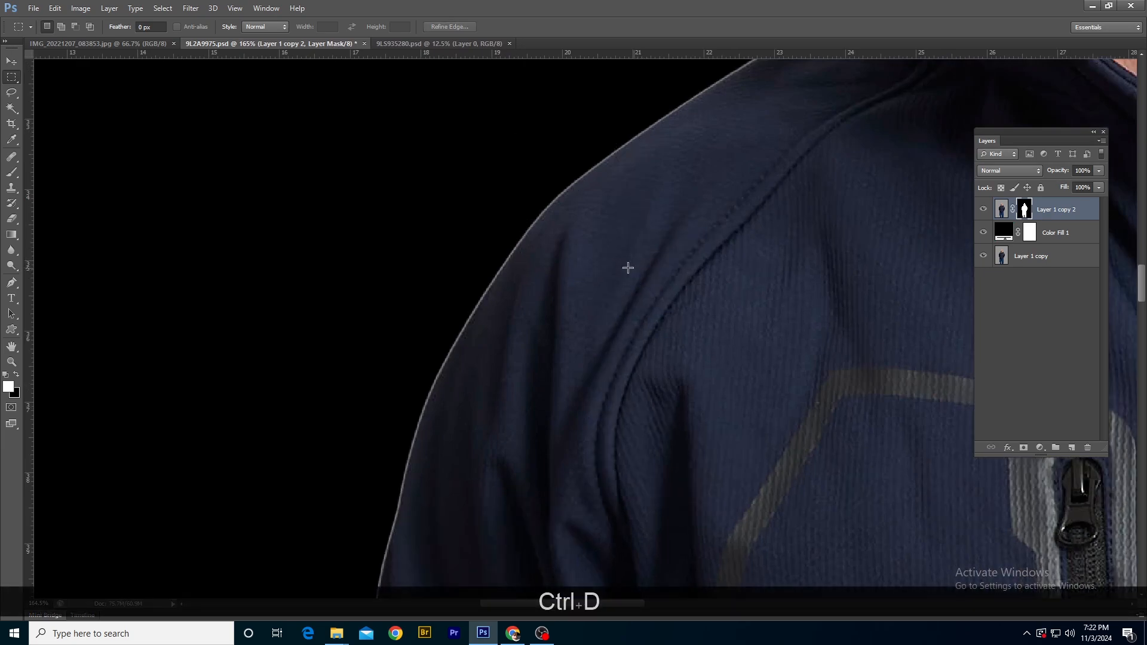
scroll(609, 242, down, 4)
scroll(609, 242, down, 4)
space+drag(704, 173, 589, 312)
scroll(520, 330, up, 7)
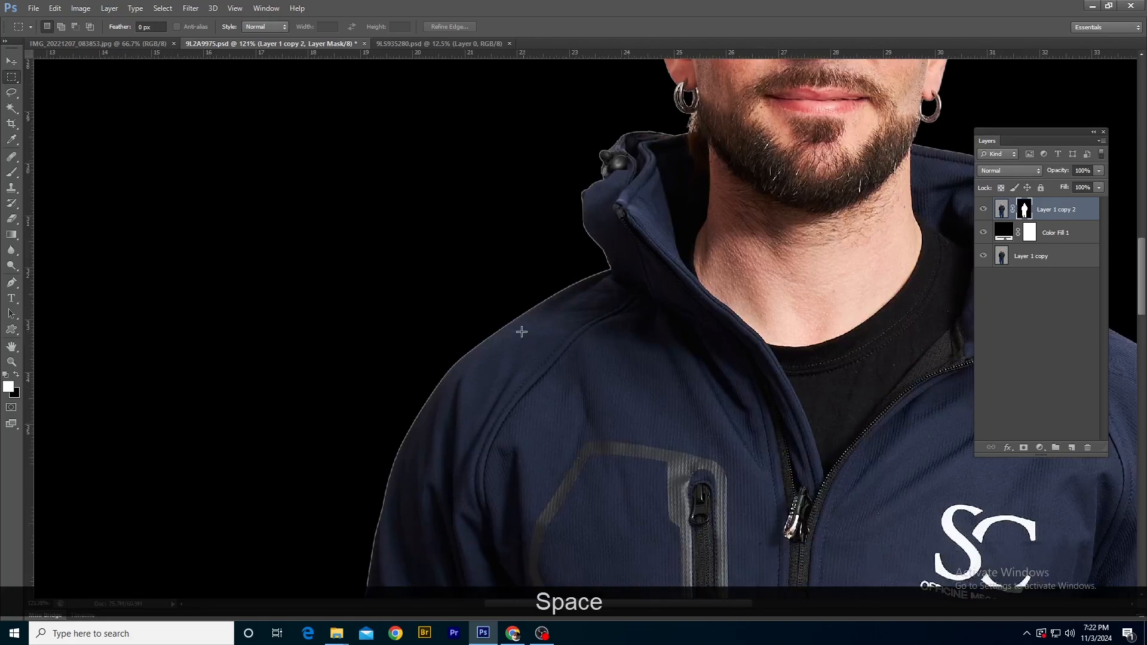
scroll(492, 262, up, 1)
drag(417, 182, 595, 392)
key(ctrl+d)
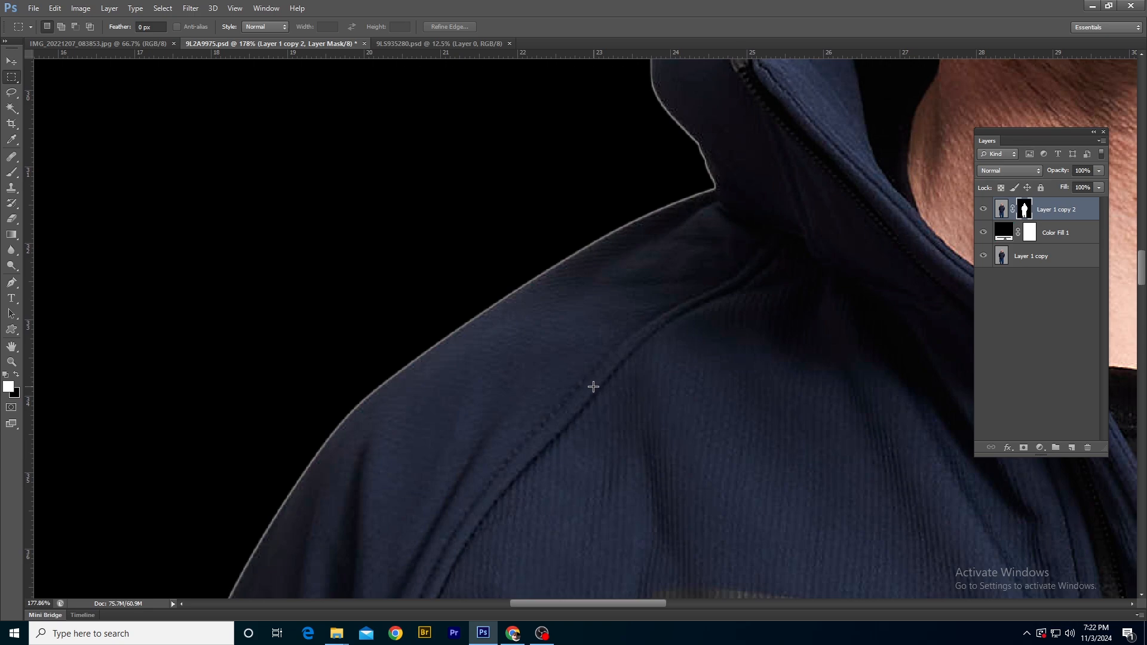
Inspect the masked outline along both jacket shoulders and the collar at different magnifications.
scroll(592, 373, down, 7)
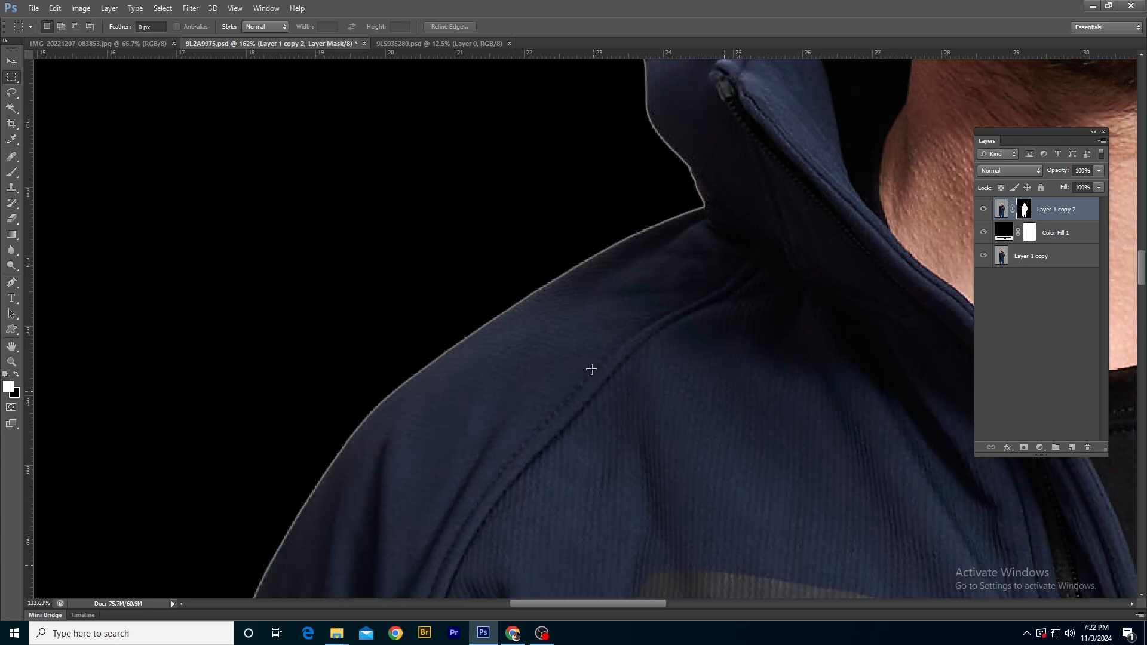
key(space)
drag(721, 389, 505, 377)
drag(716, 360, 513, 389)
drag(786, 407, 763, 346)
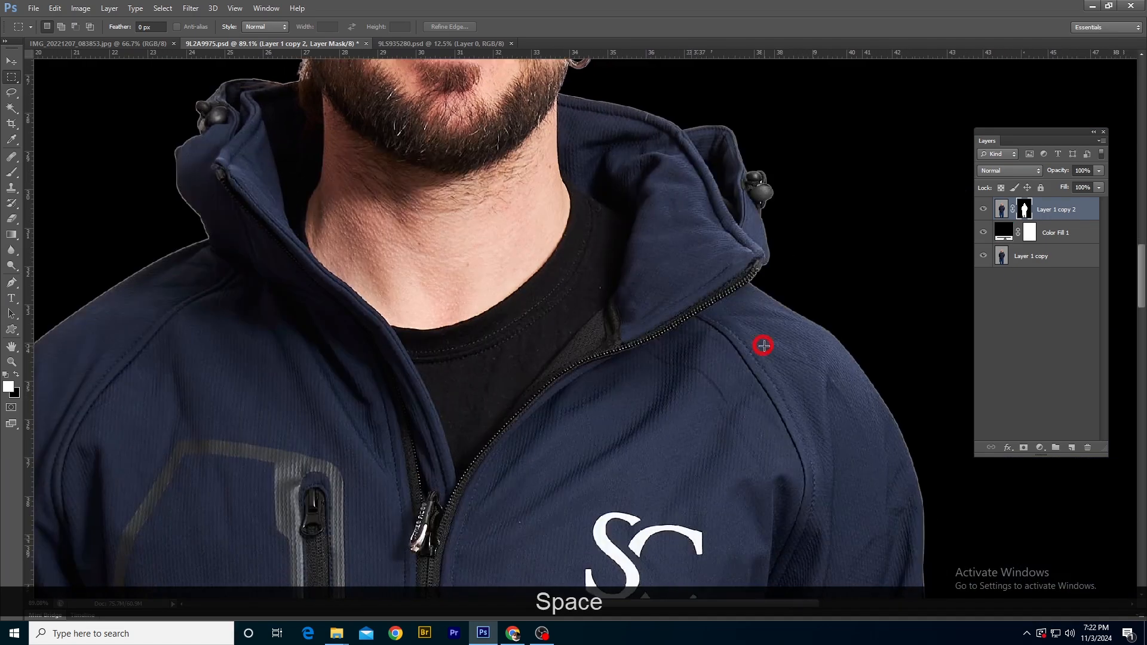
key(space)
drag(480, 307, 777, 269)
key(space)
drag(439, 272, 653, 272)
scroll(615, 266, up, 7)
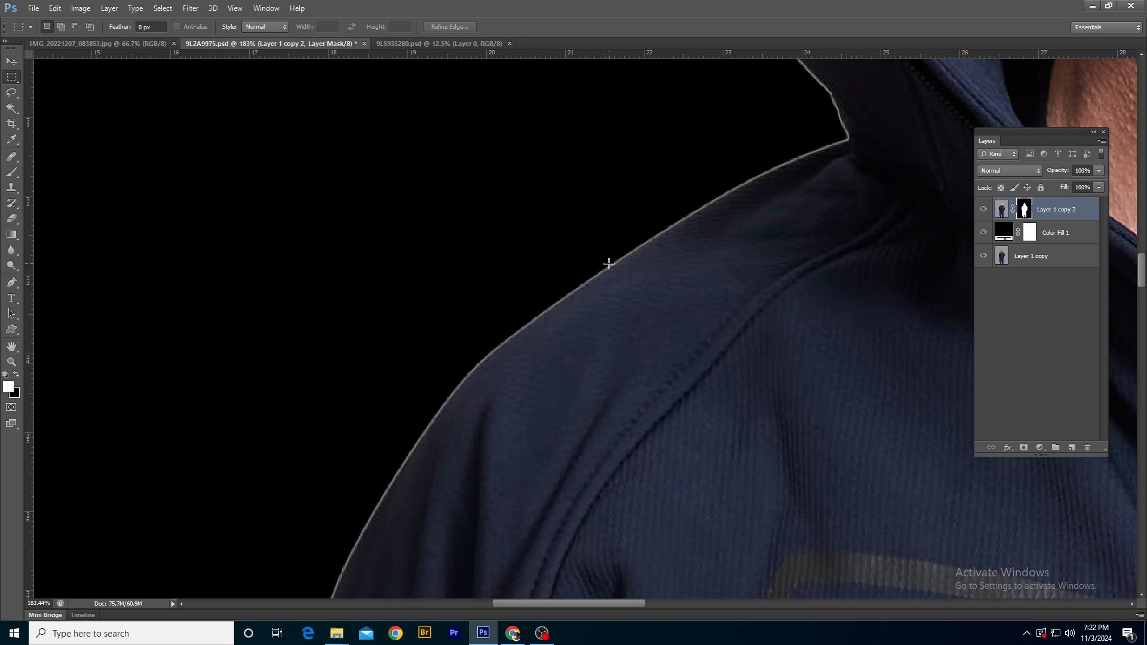
key(KP_0)
key(KP_0)
key(KP_0)
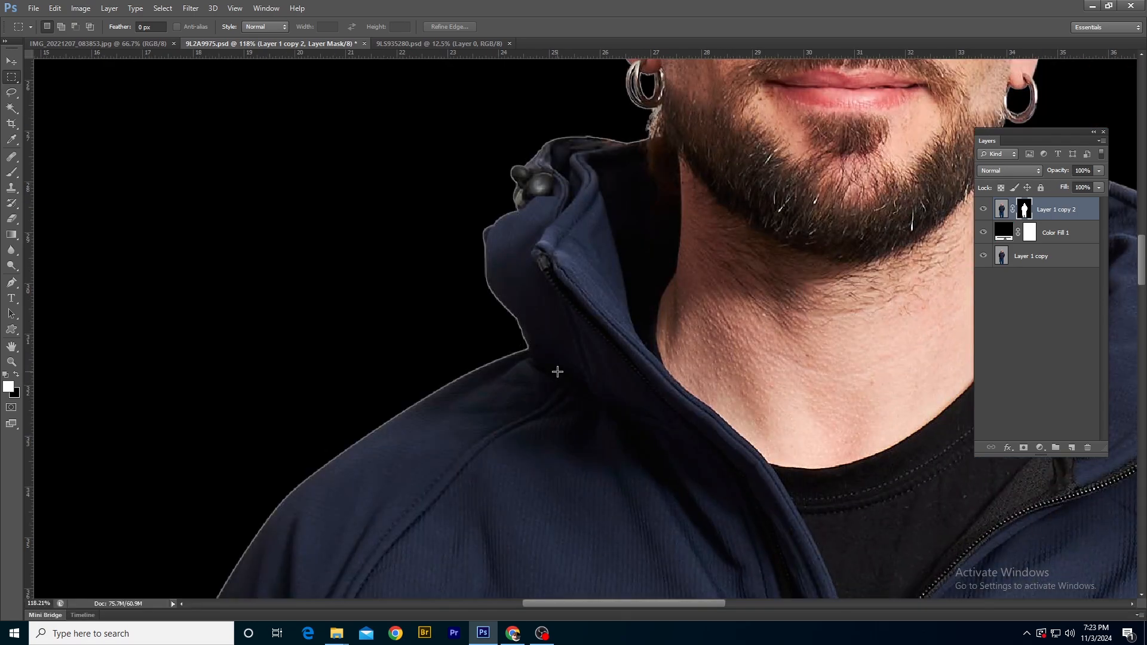
Start Refine Mask on the Layer 1 copy 2 mask, turn off Remember Settings and set Shift Edge to -100%.
key(ctrl+alt+r)
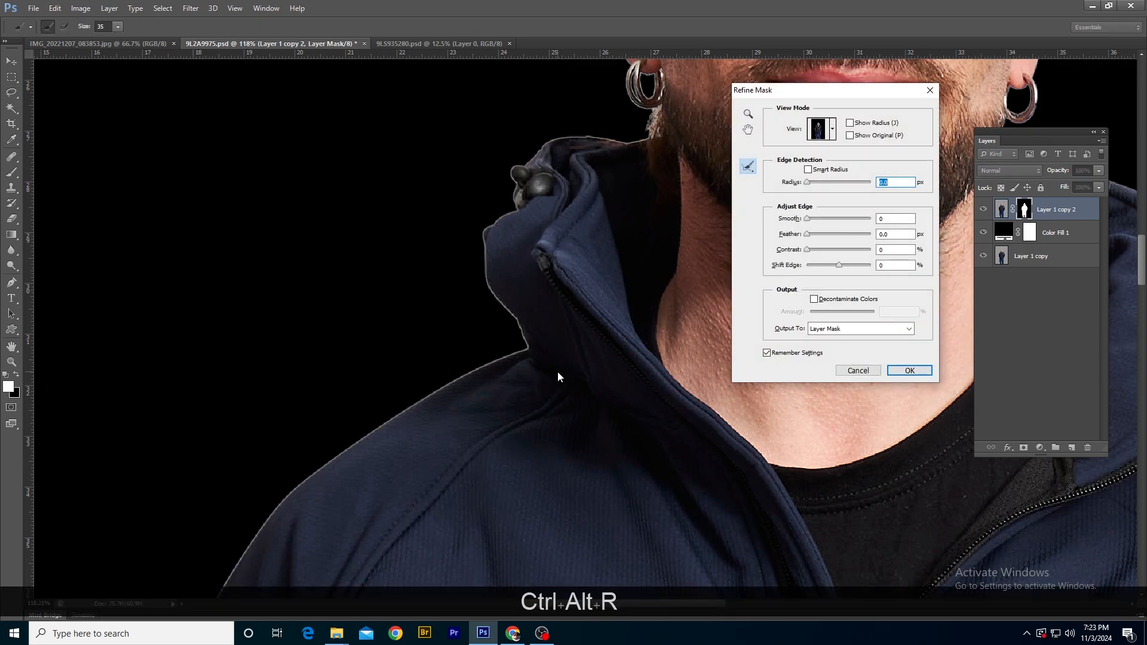
click(768, 352)
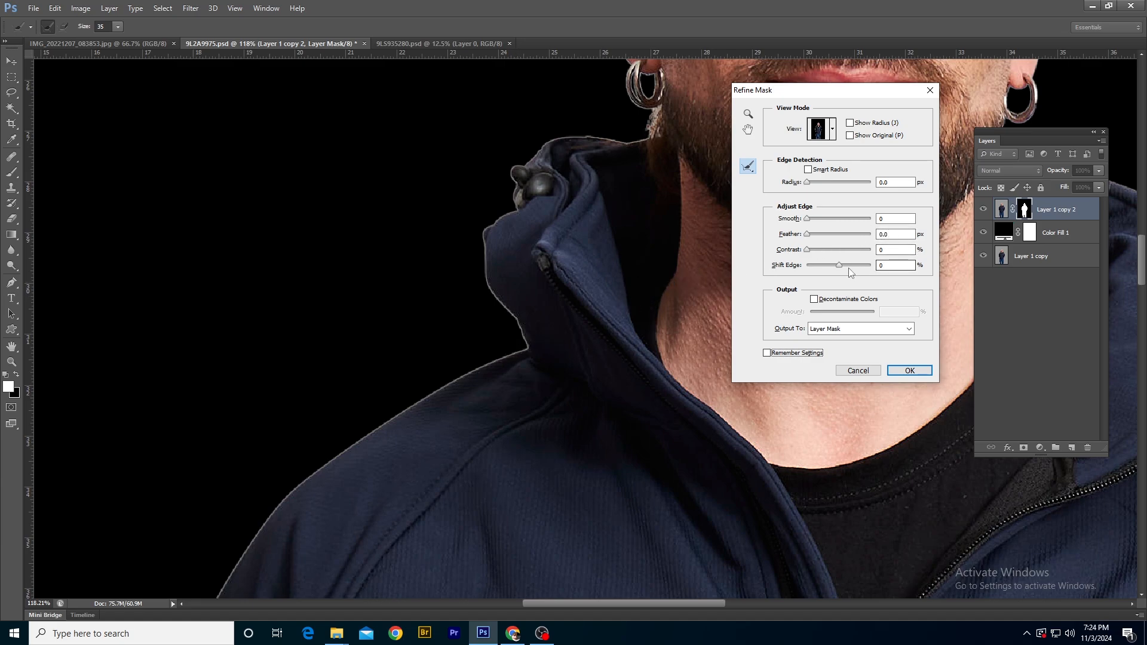
drag(839, 267, 711, 268)
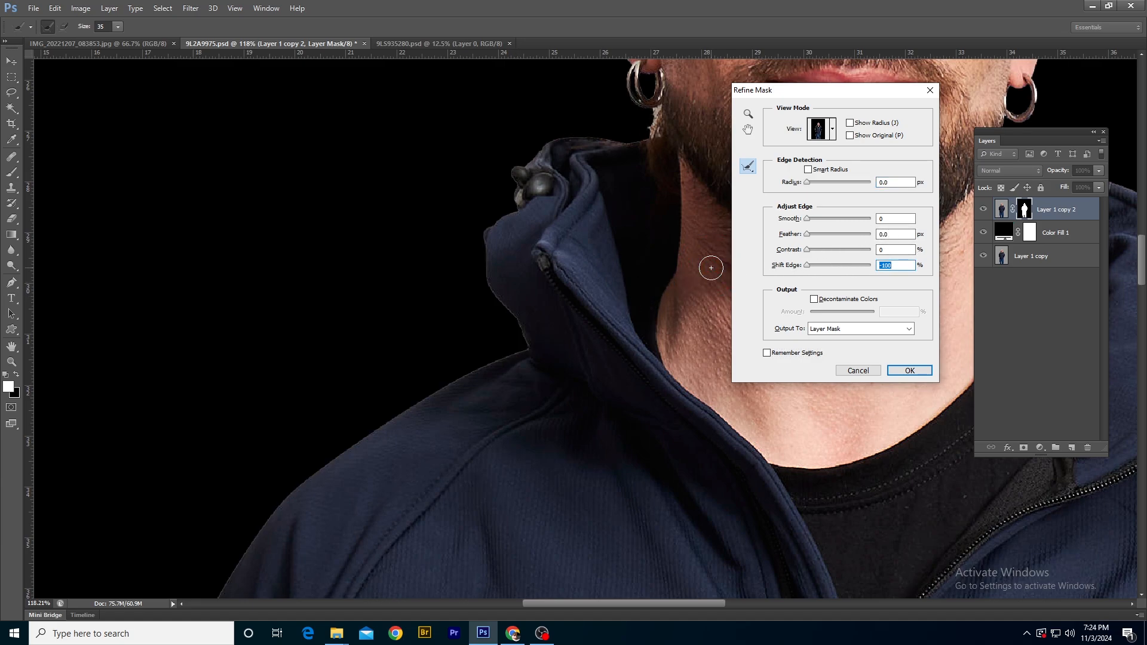
ctrl+click(514, 365)
ctrl+click(622, 172)
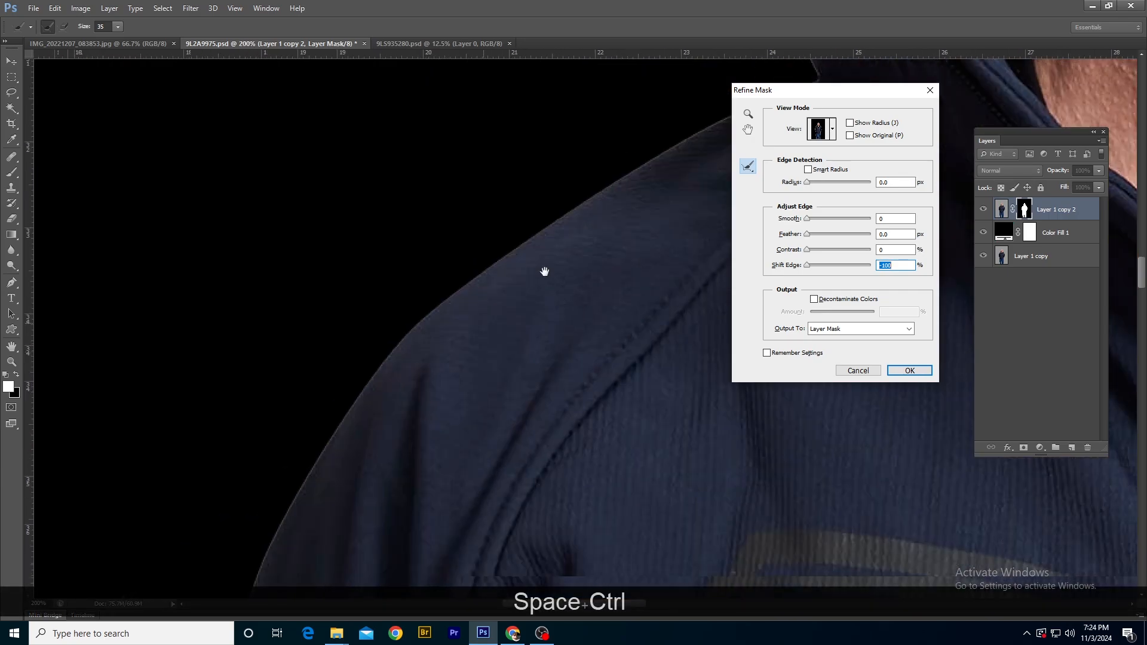
drag(543, 266, 580, 351)
alt+click(581, 348)
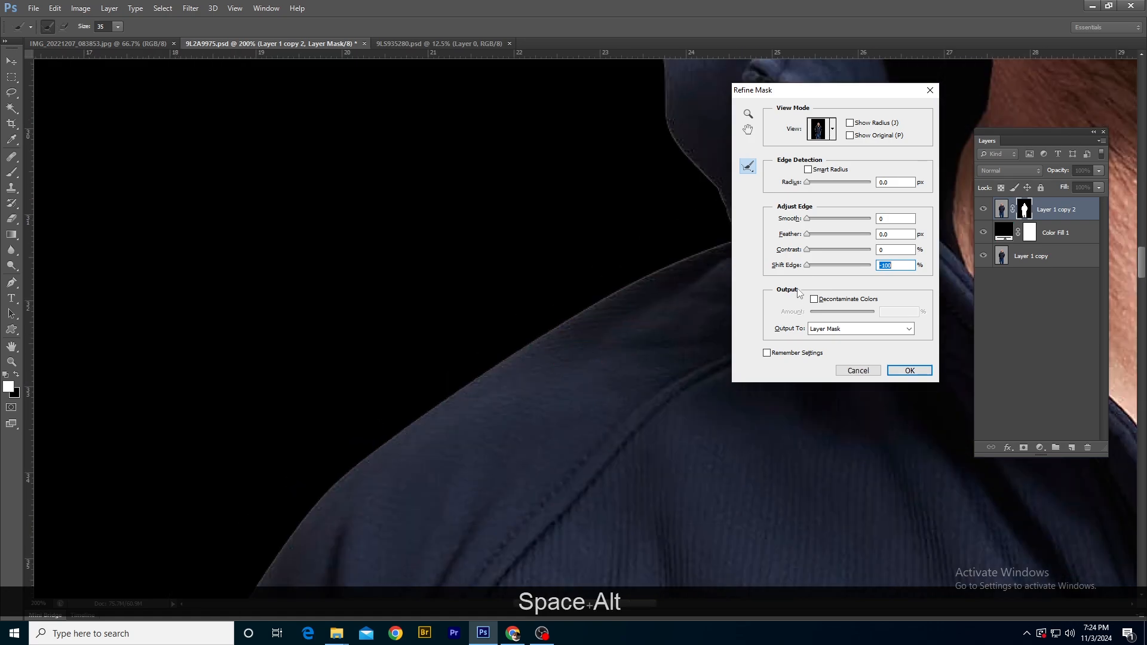
Set the mask refinement's Contrast to 8% and check the edge along the collar and hood.
drag(809, 251, 812, 254)
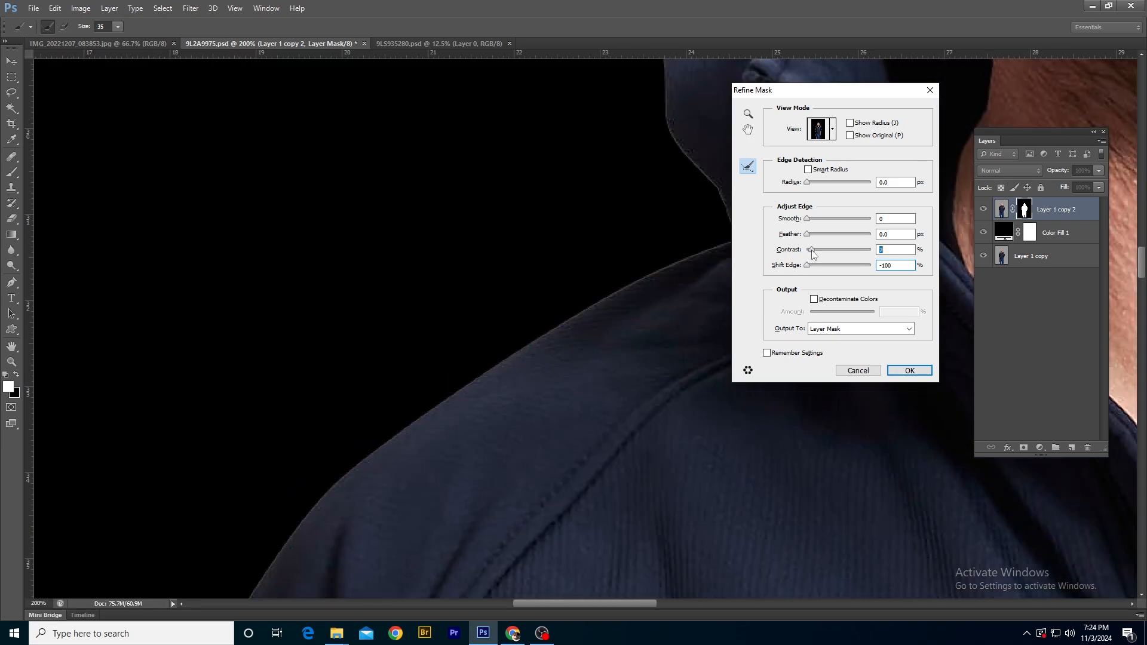
drag(660, 297, 277, 333)
drag(848, 326, 574, 323)
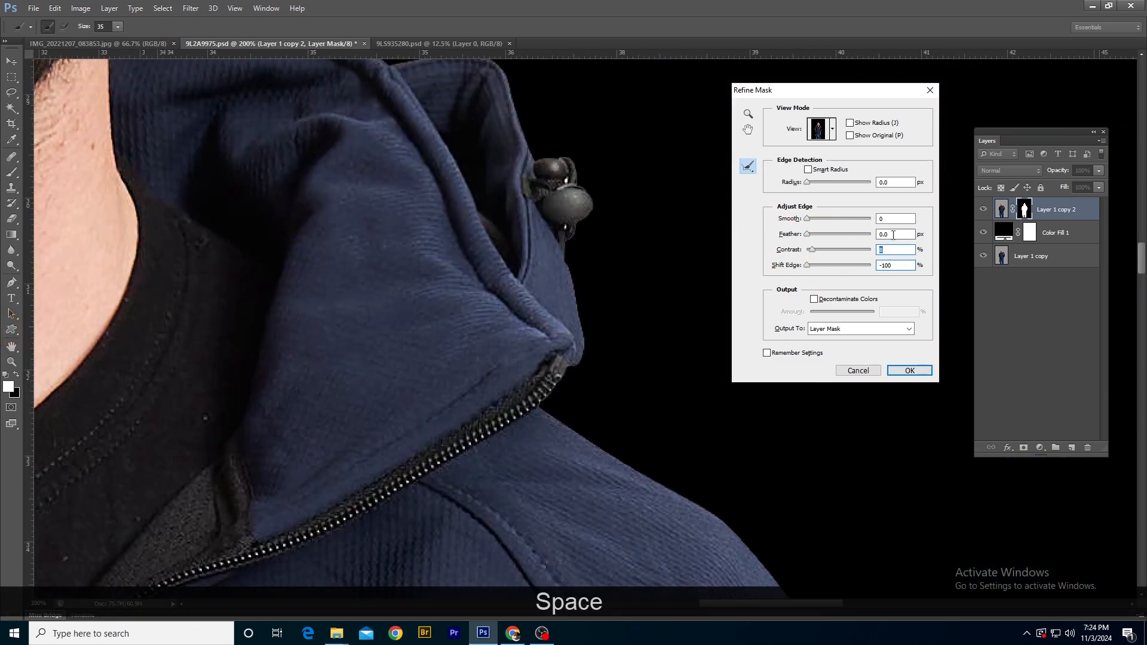
Set Feather to 0.5 px and apply the mask refinement with Remember Settings turned on.
click(895, 234)
text(0.5)
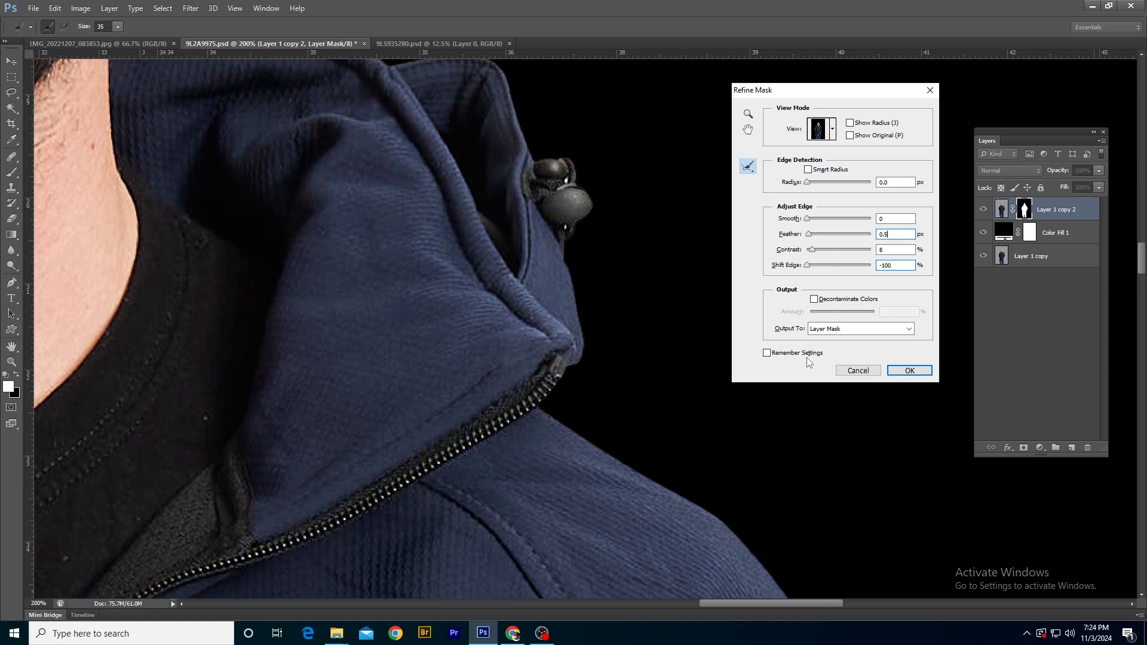
drag(895, 234, 879, 214)
click(900, 234)
click(768, 353)
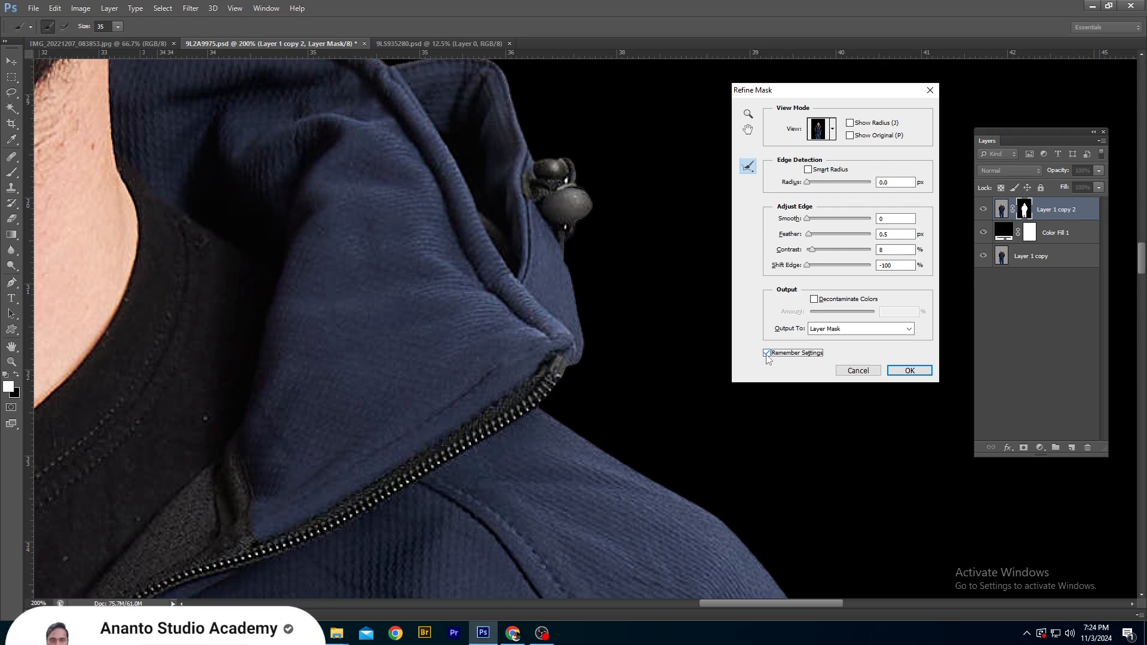
click(907, 375)
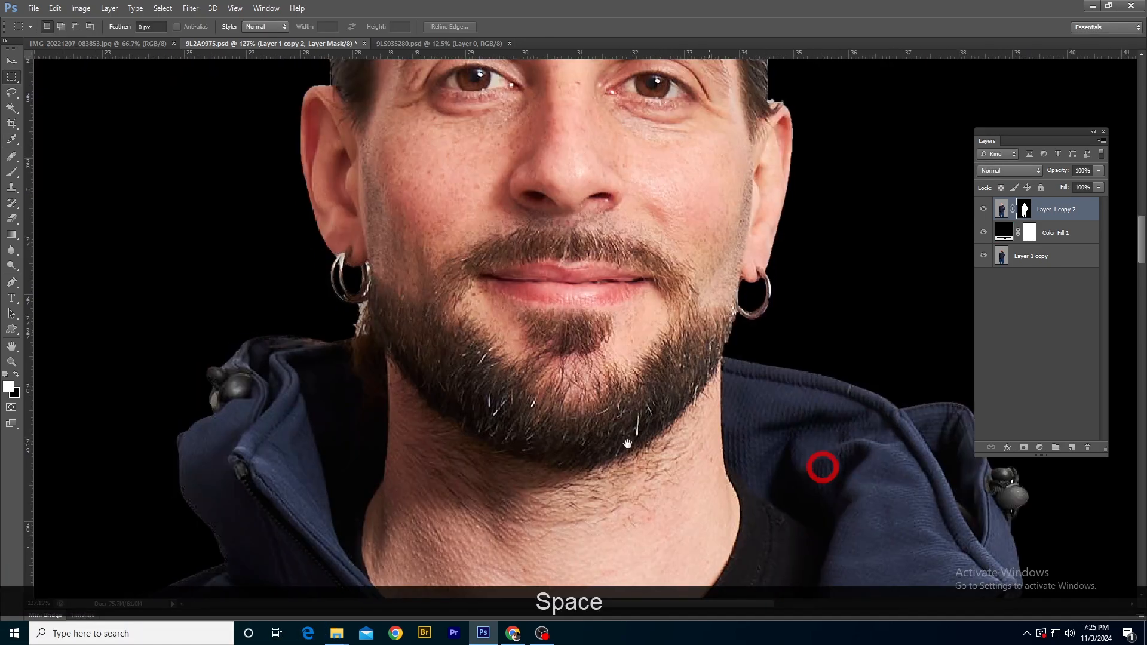
Check the refined edge along the sleeve and shoulder, and undo the mask refinement.
drag(819, 466, 795, 379)
drag(852, 585, 791, 212)
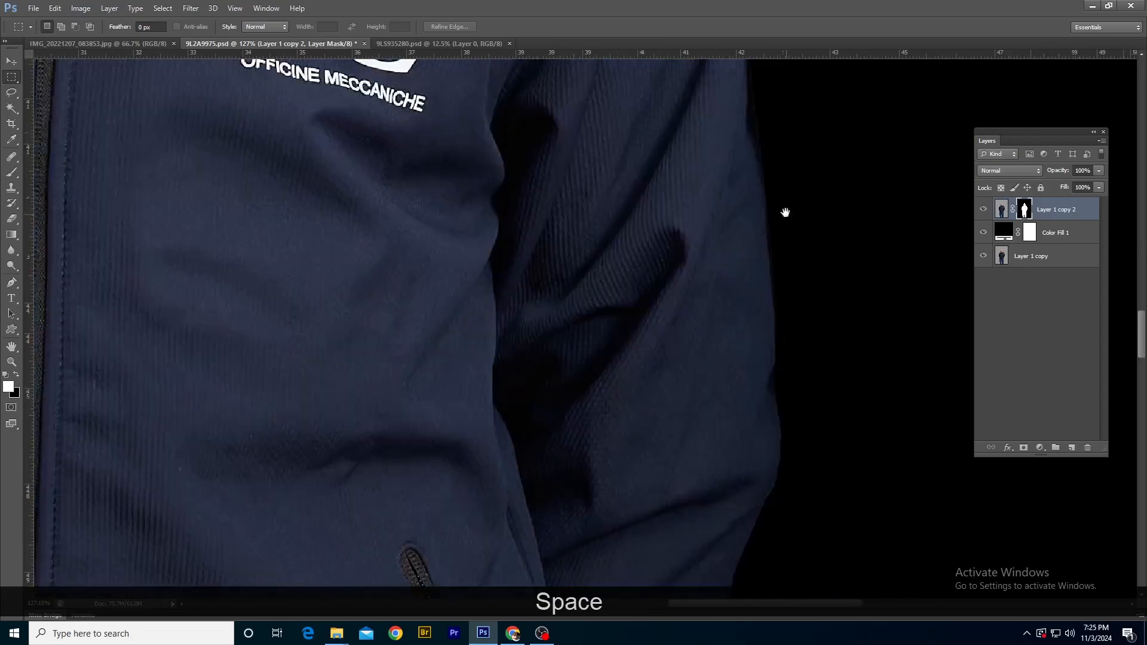
drag(756, 174, 779, 408)
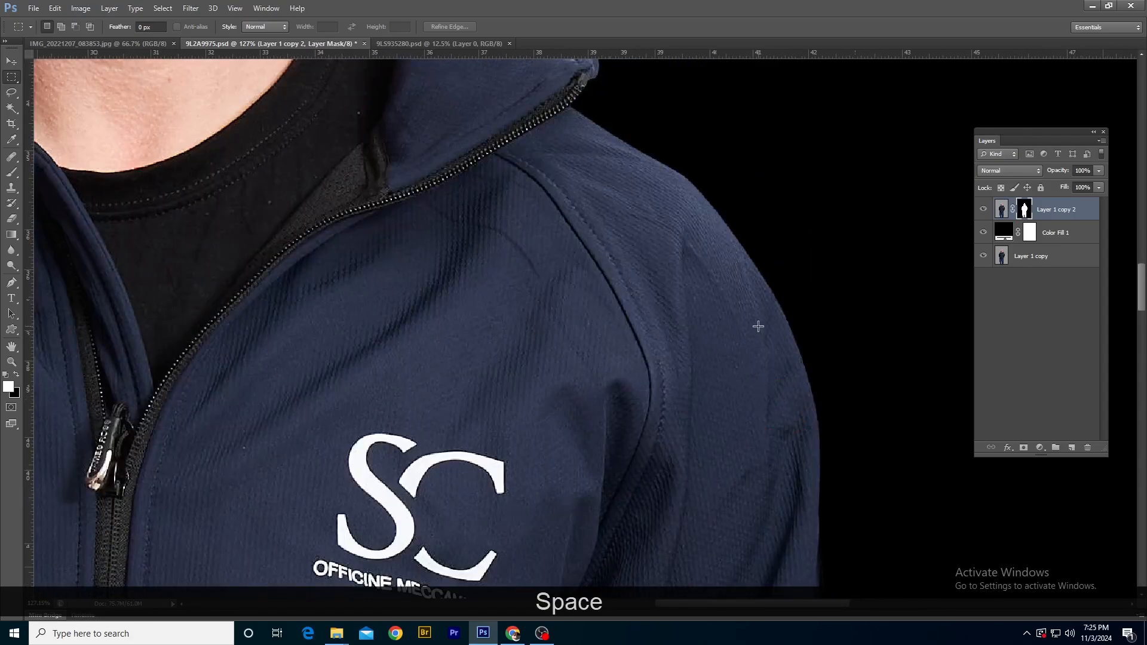
drag(643, 182, 745, 283)
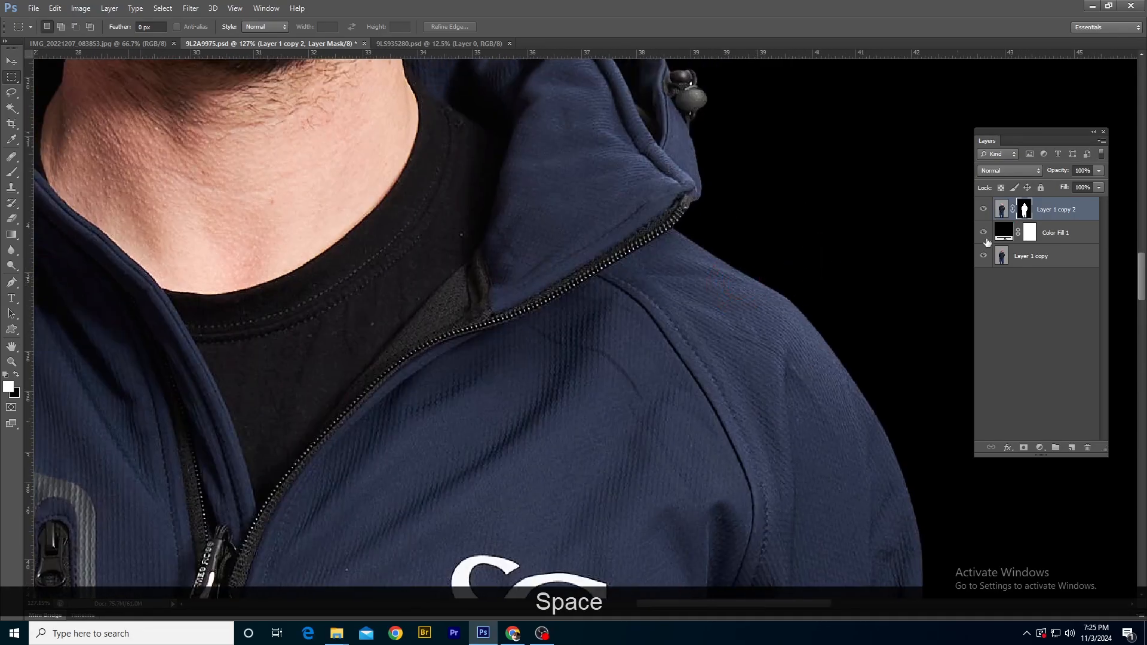
key(ctrl+alt+z)
scroll(747, 302, up, 4)
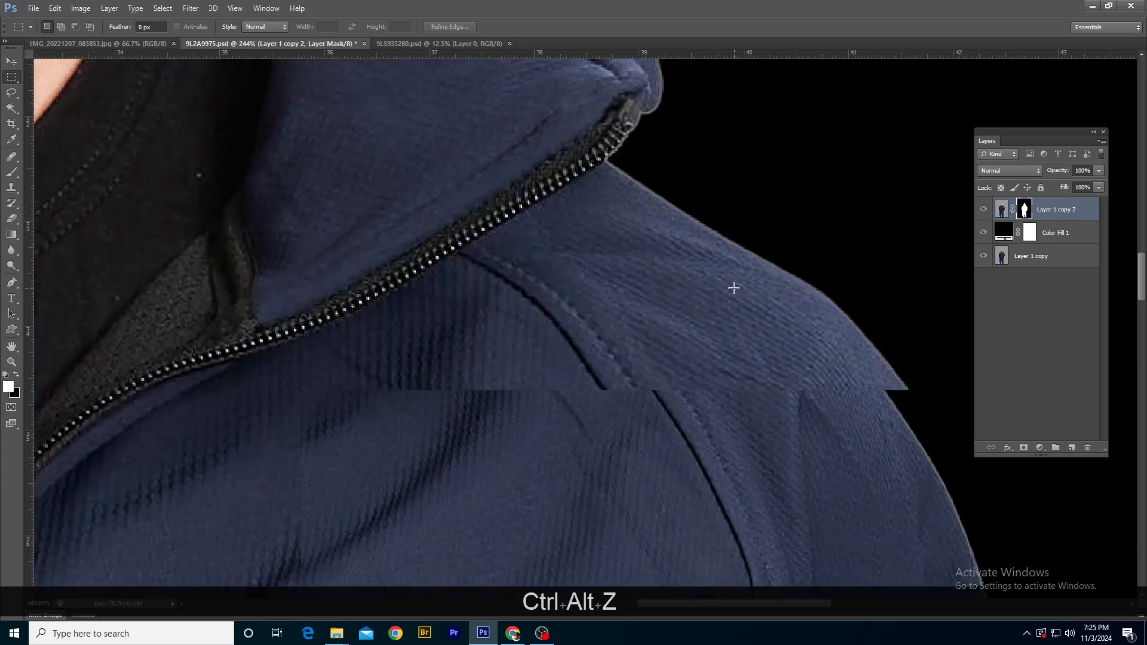
key(ctrl+alt+z)
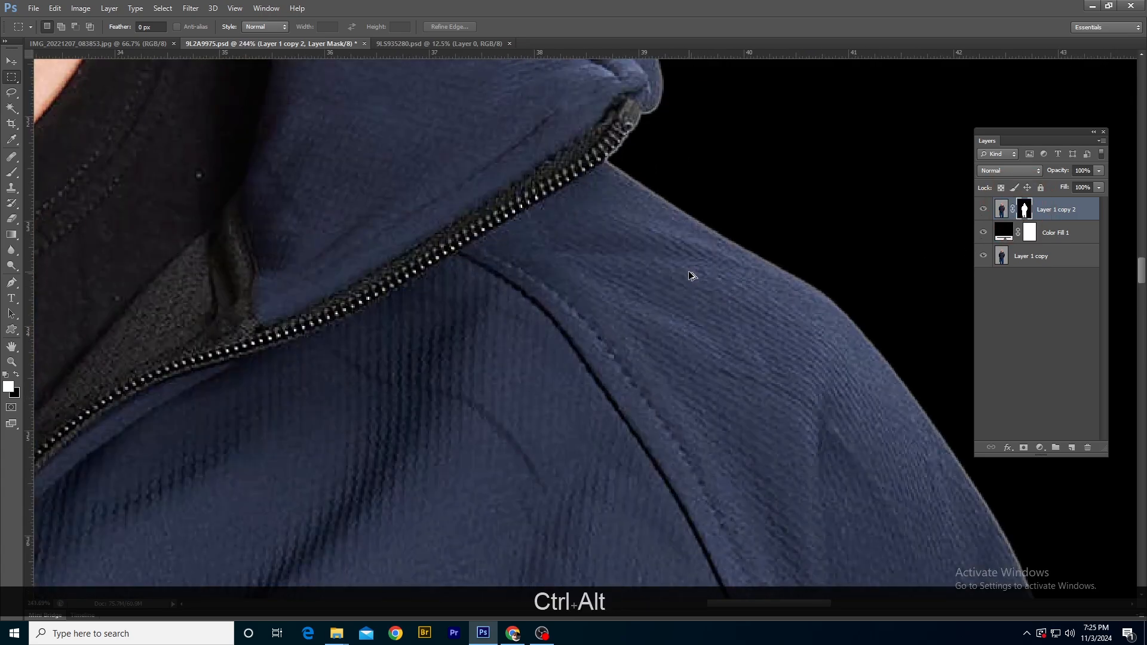
Preview the remembered Refine Mask settings on the jacket's collar and shoulder edge, and cancel the refinement.
key(ctrl+alt+r)
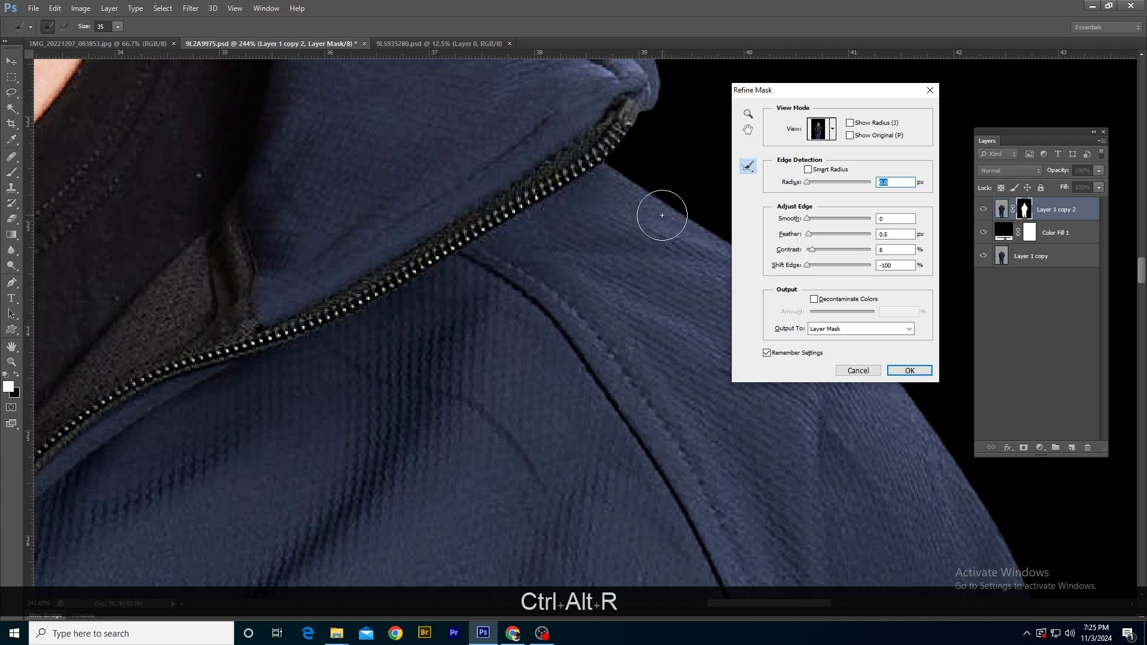
key(space)
drag(671, 256, 599, 382)
key(ctrl+1)
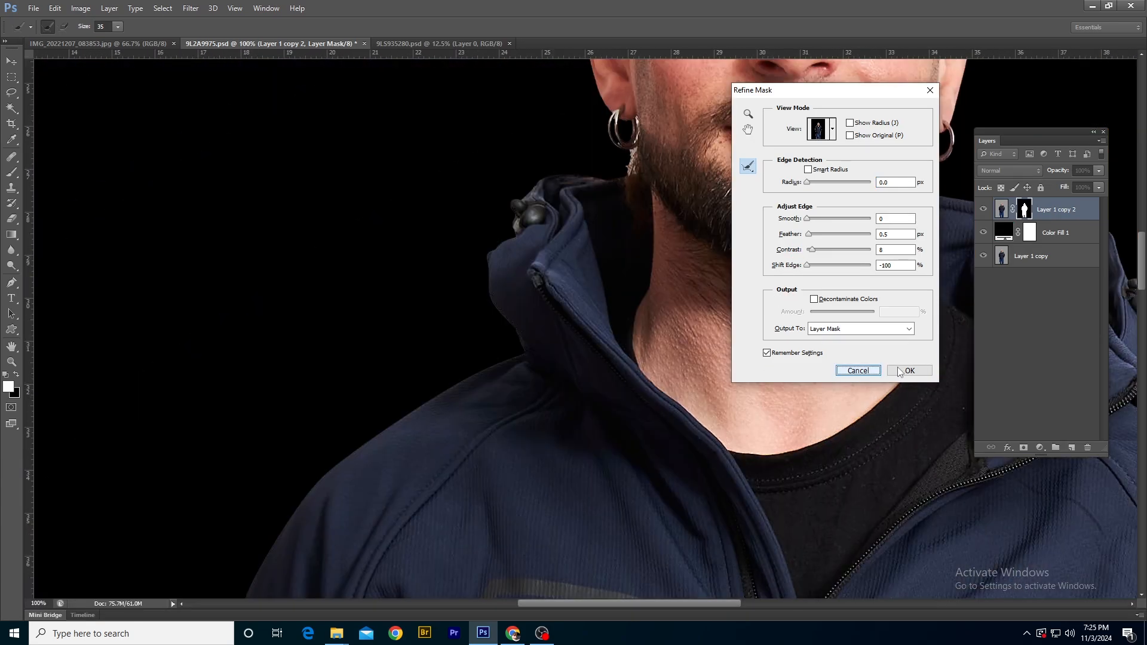
click(866, 372)
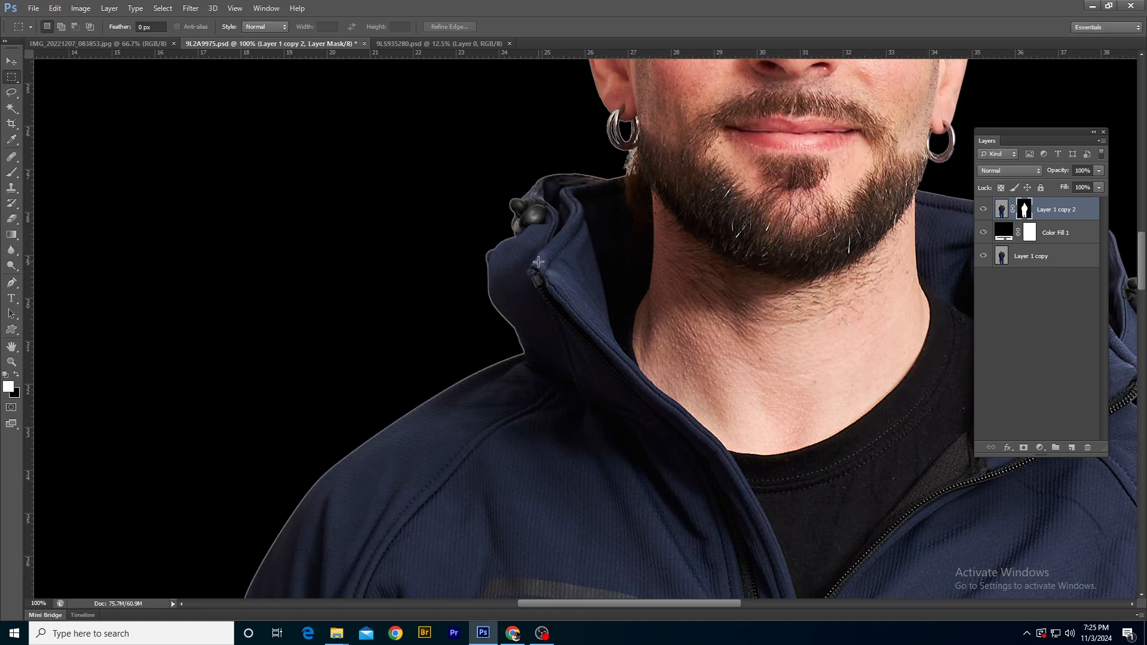
Start the Minimum filter on the mask of Layer 1 copy 2 and set its Radius to 2 pixels.
drag(668, 307, 346, 277)
drag(751, 354, 584, 225)
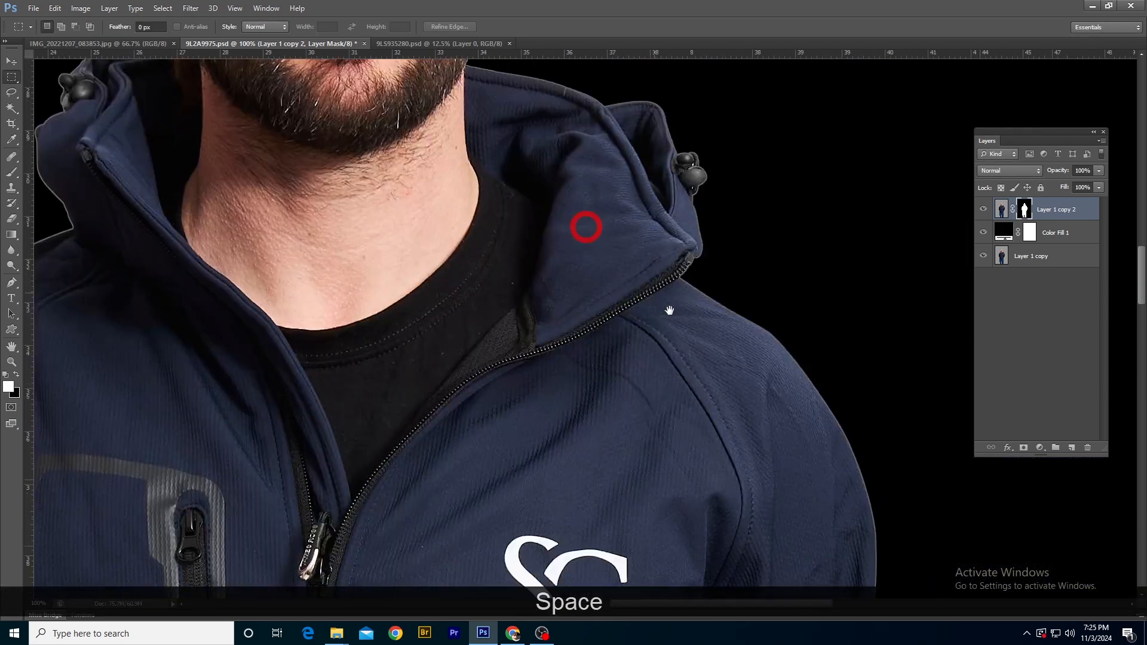
click(163, 8)
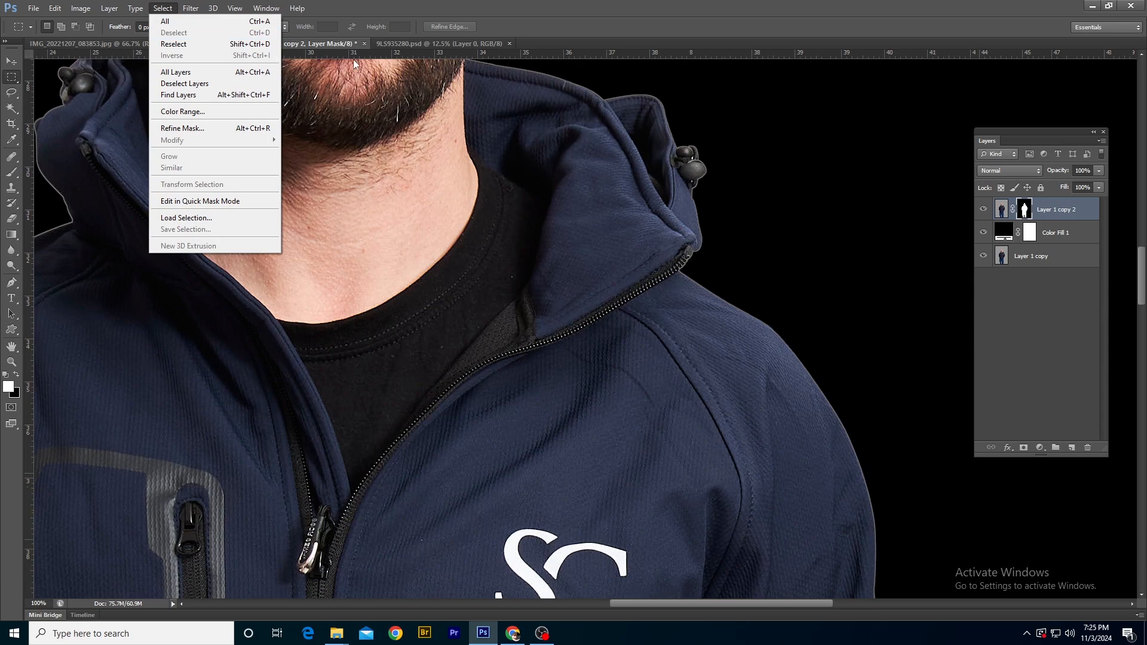
click(429, 14)
click(191, 9)
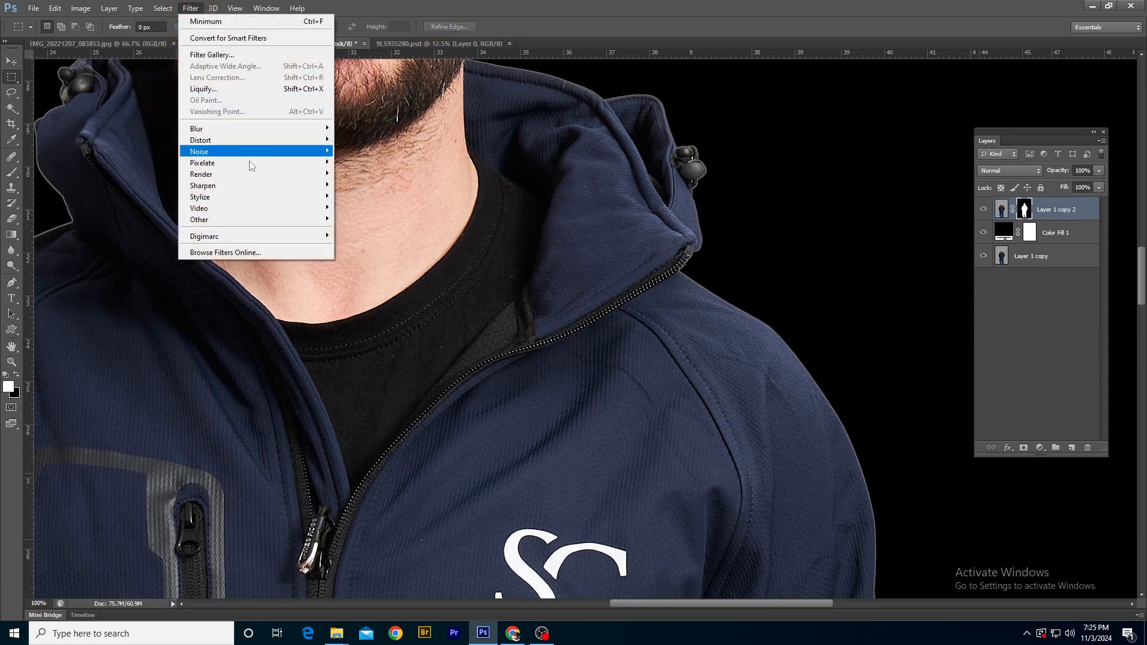
mouse_move(254, 223)
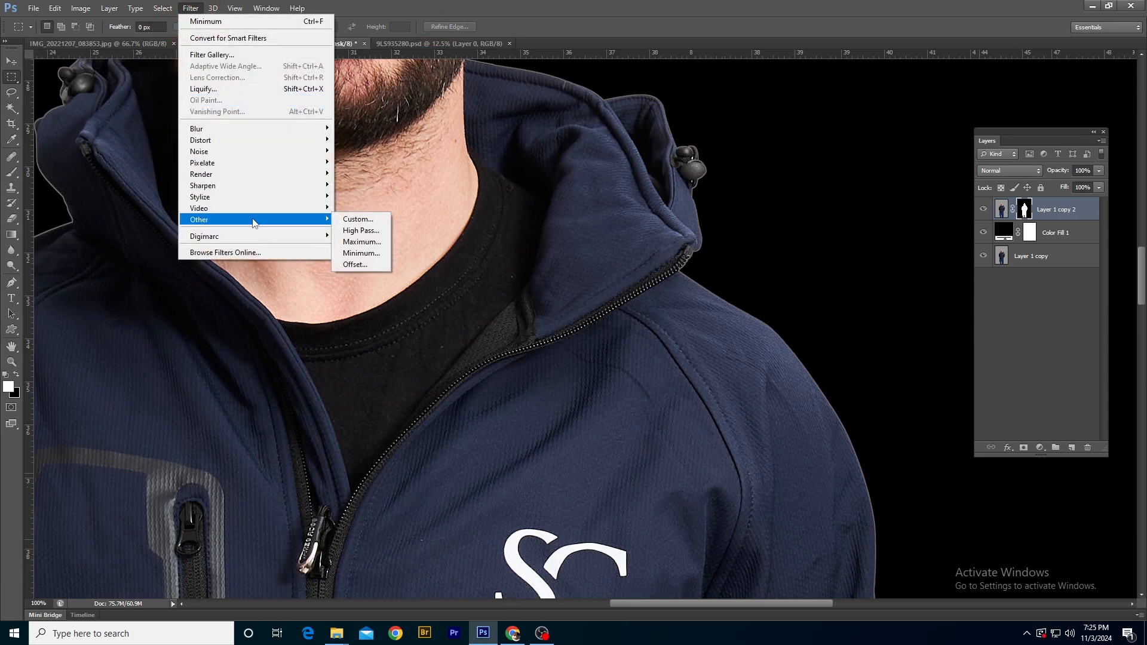
click(370, 253)
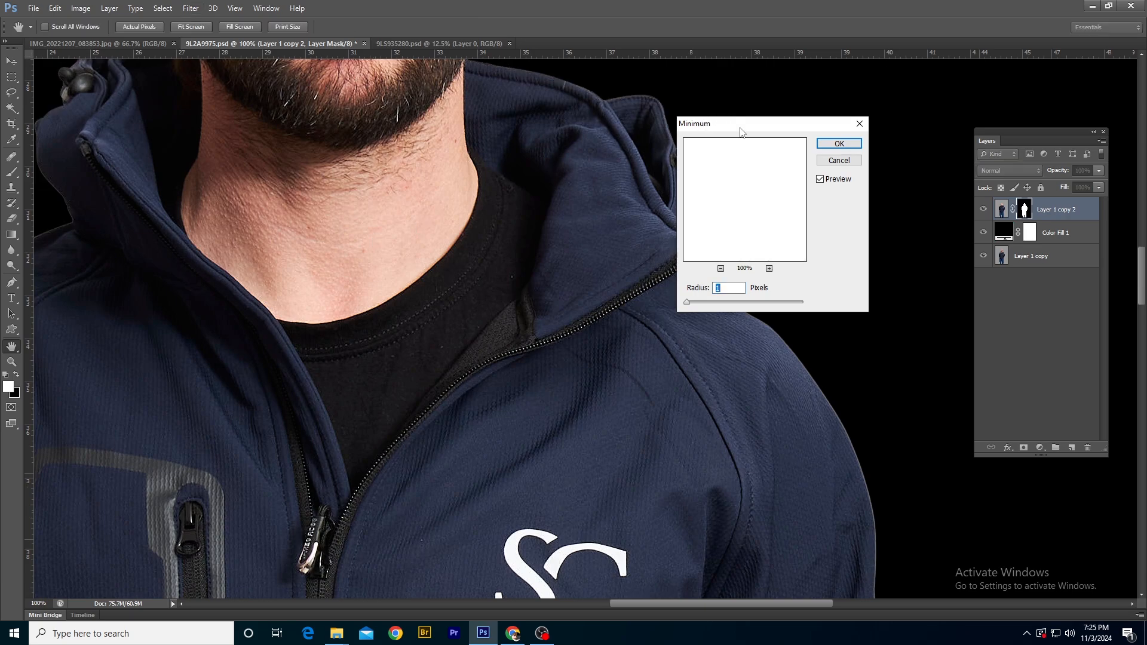
drag(752, 129, 895, 130)
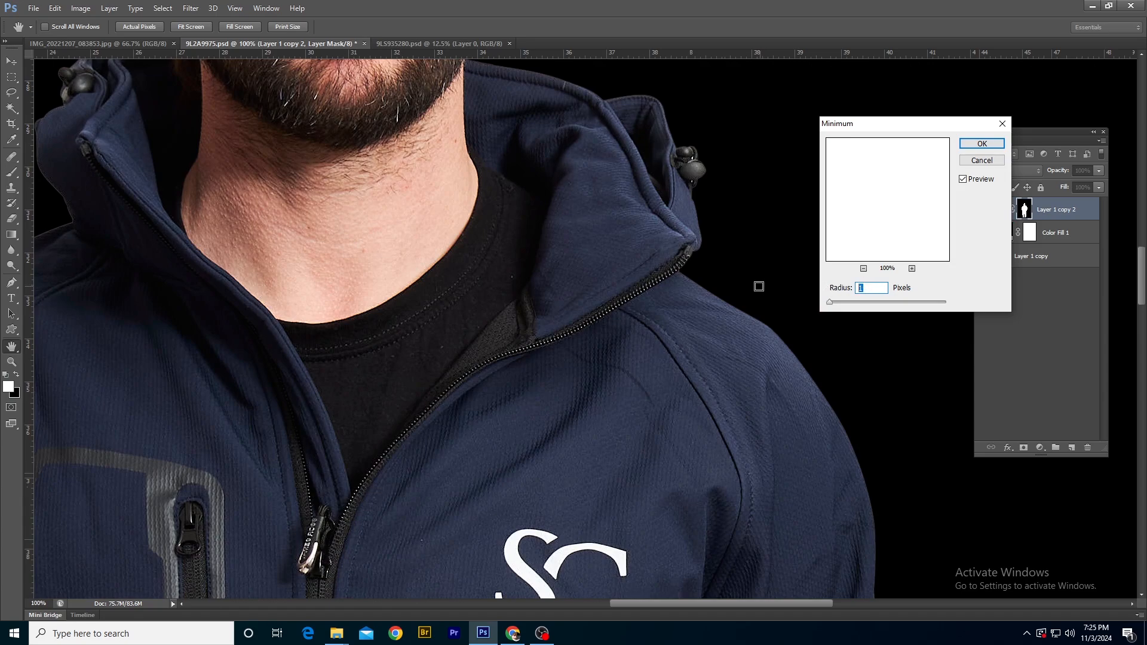
ctrl+click(736, 296)
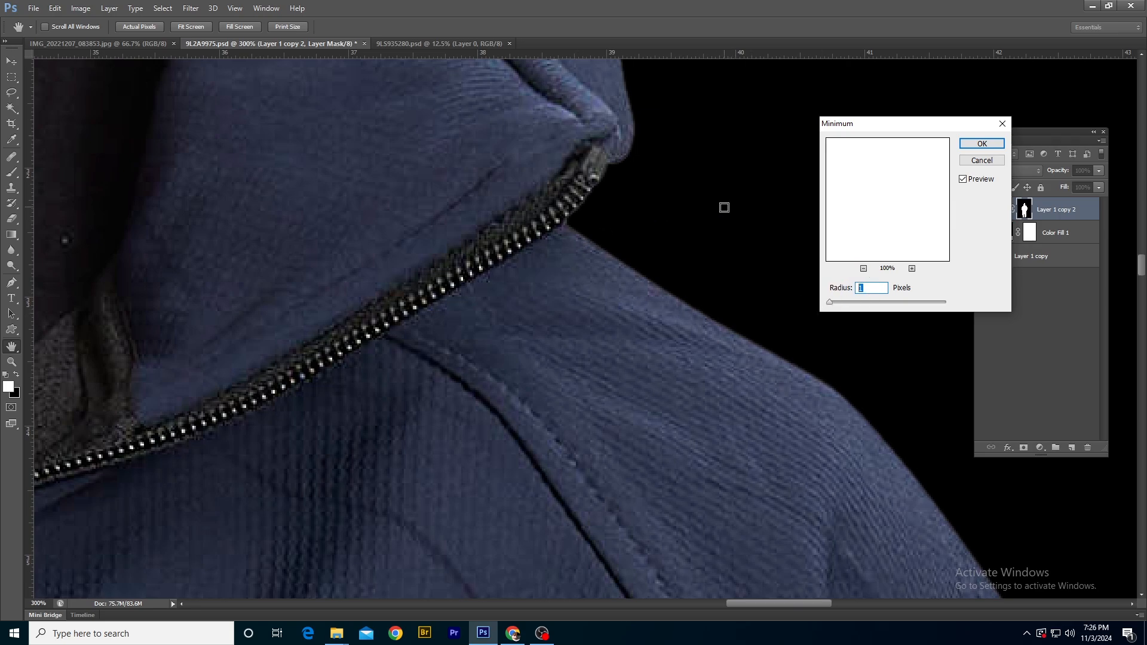
text(2)
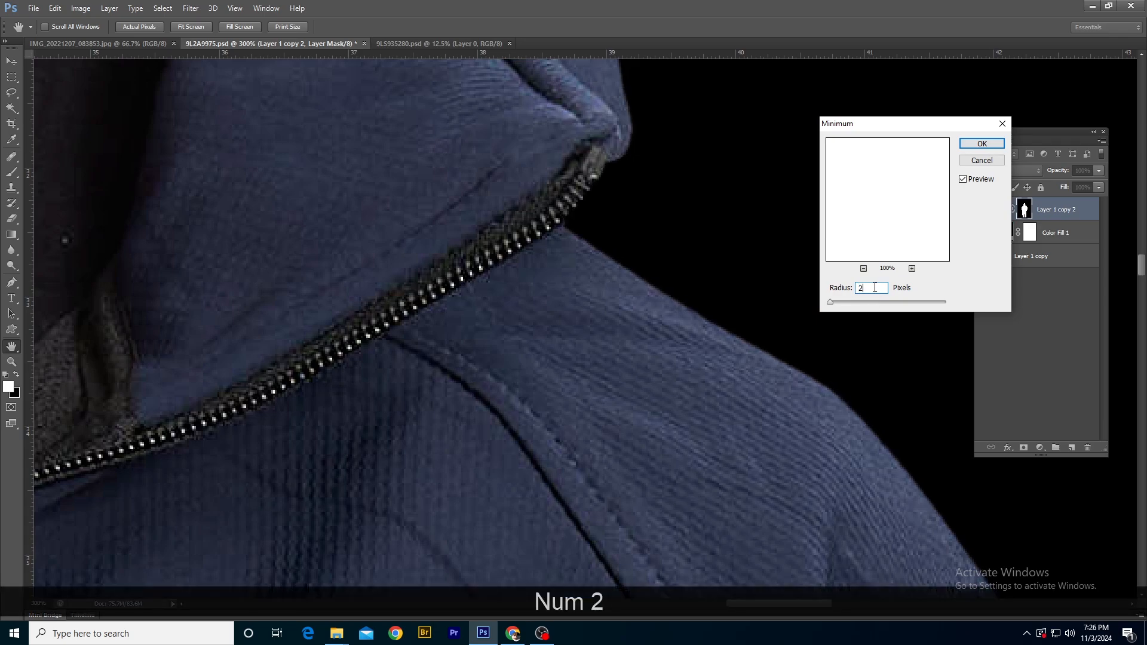
Compare the jacket's shoulder edge with the Minimum filter's preview turned off and on.
click(963, 180)
click(963, 179)
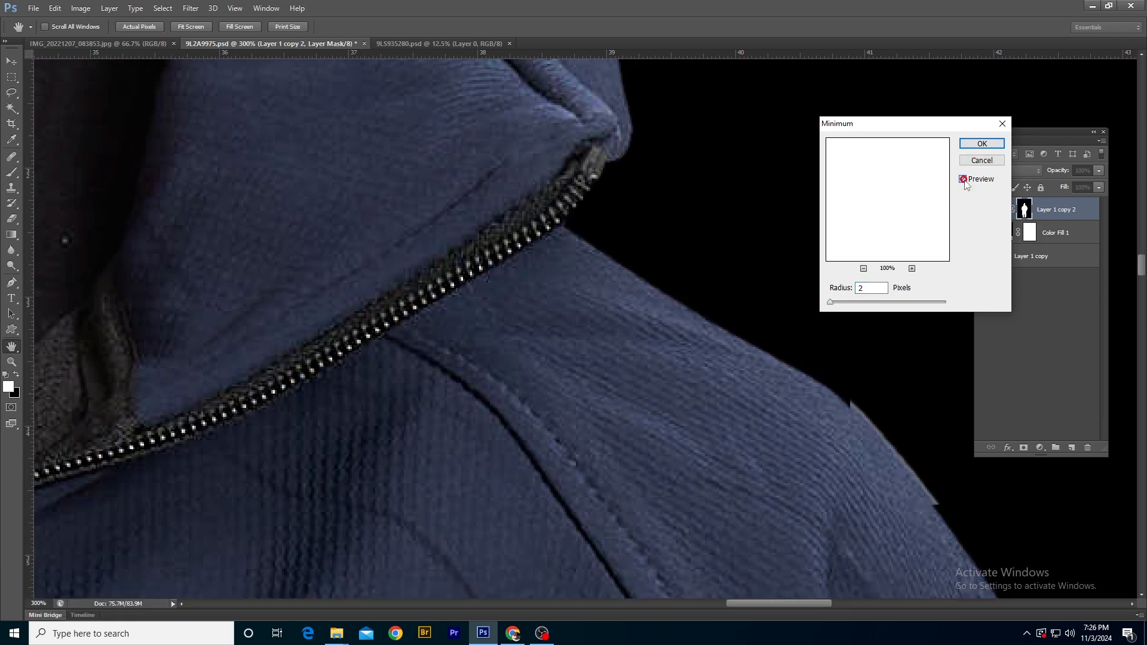
click(964, 180)
click(964, 179)
click(964, 179)
click(963, 179)
click(963, 179)
click(963, 179)
click(963, 180)
click(963, 179)
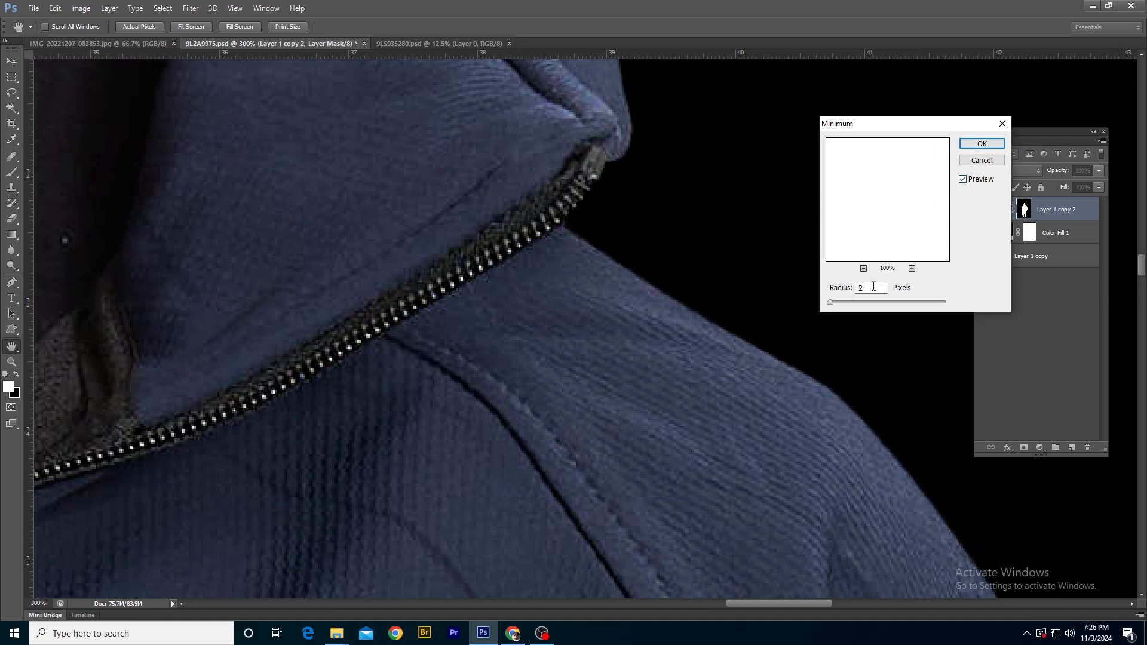
Test a Minimum Radius of 10 pixels on the mask, return it to 2 pixels and apply the filter.
click(830, 278)
text(10)
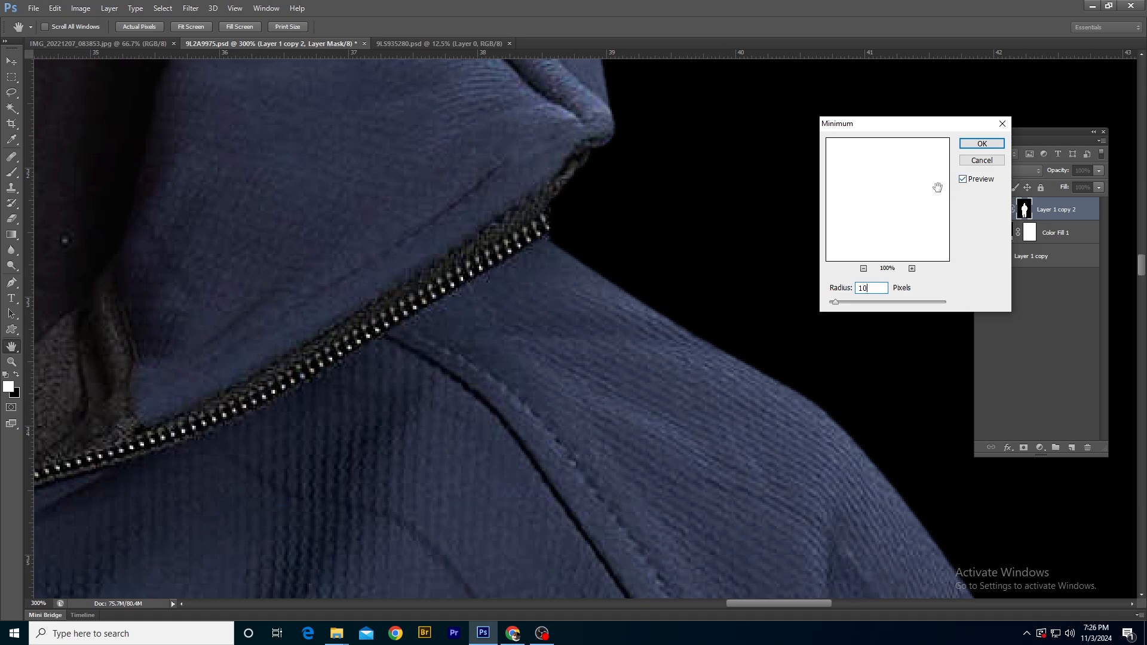
text(2)
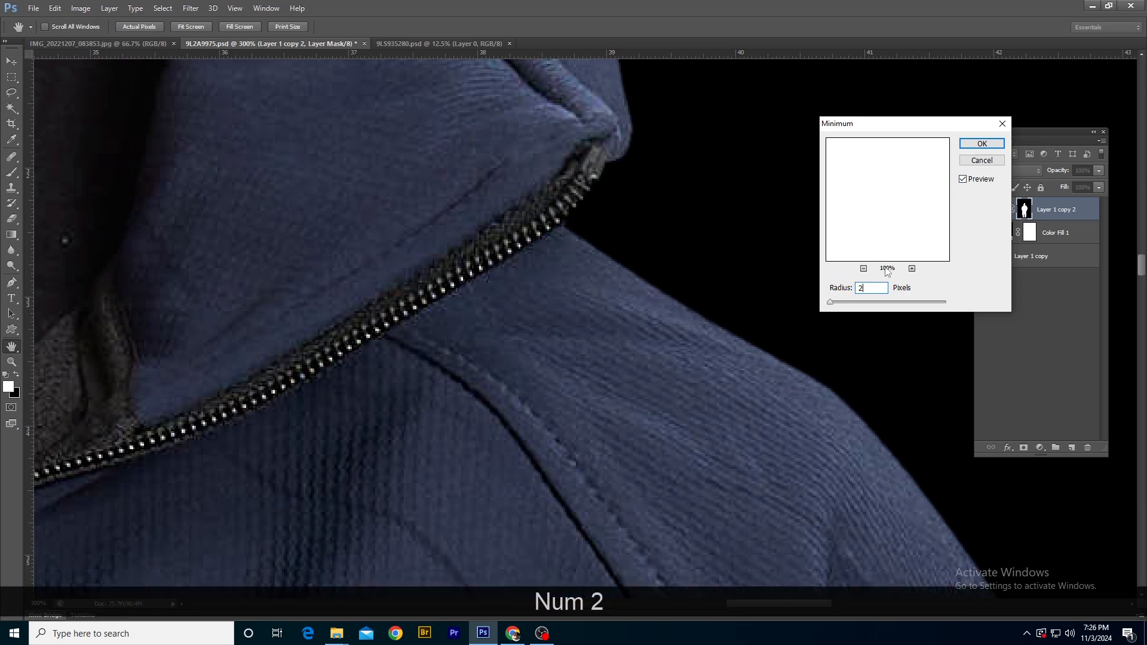
click(983, 144)
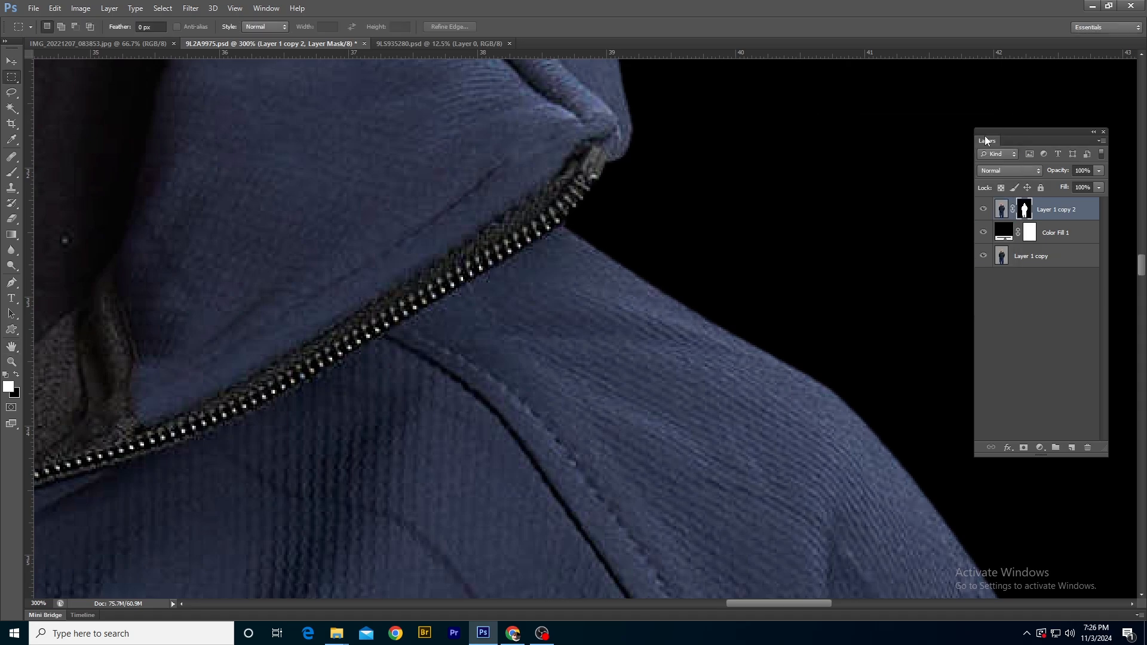
Inspect the man's cut-out edges at full view and close up around the jacket and head.
key(ctrl+KP_0)
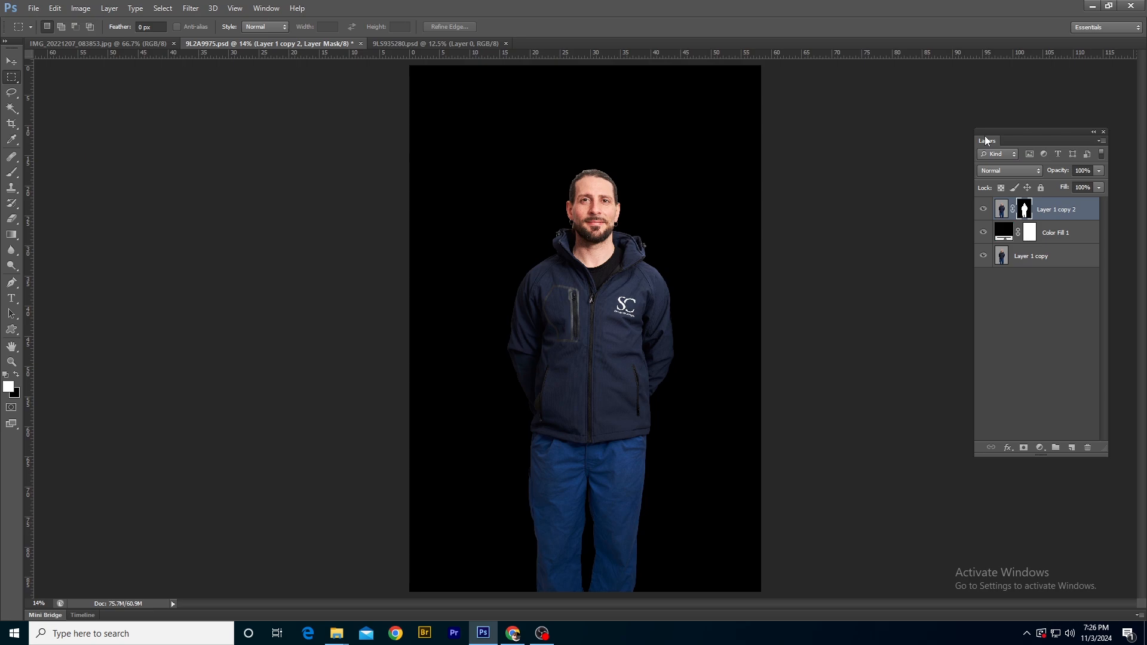
scroll(645, 310, up, 6)
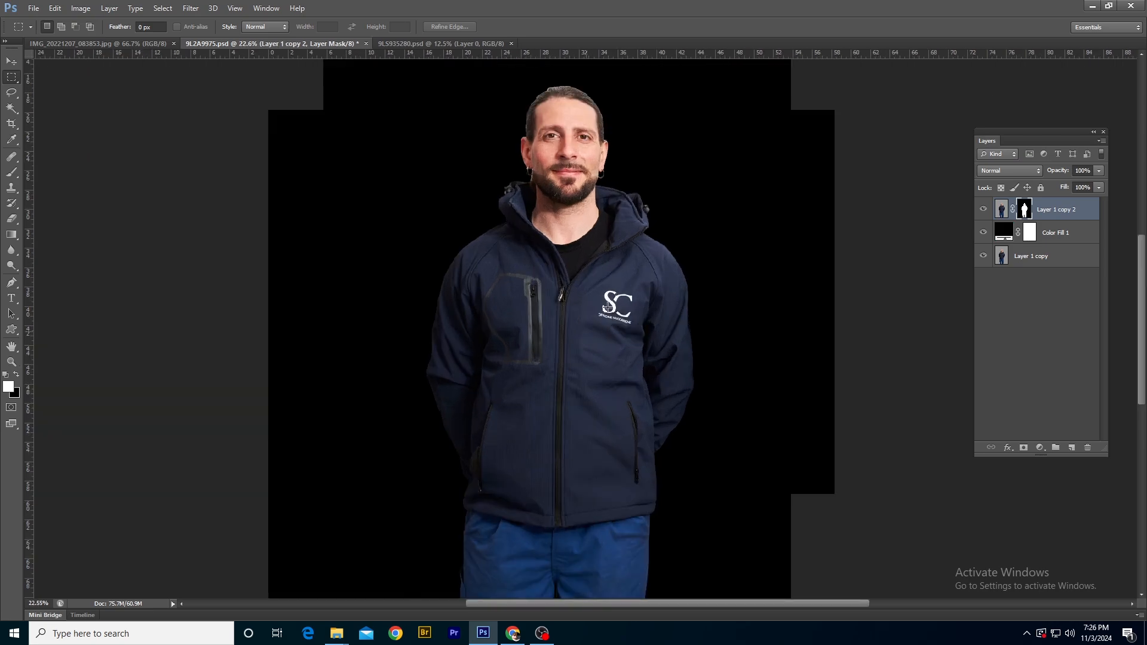
key(space)
drag(622, 249, 729, 205)
scroll(438, 251, up, 3)
drag(495, 211, 435, 406)
key(ctrl+KP_0)
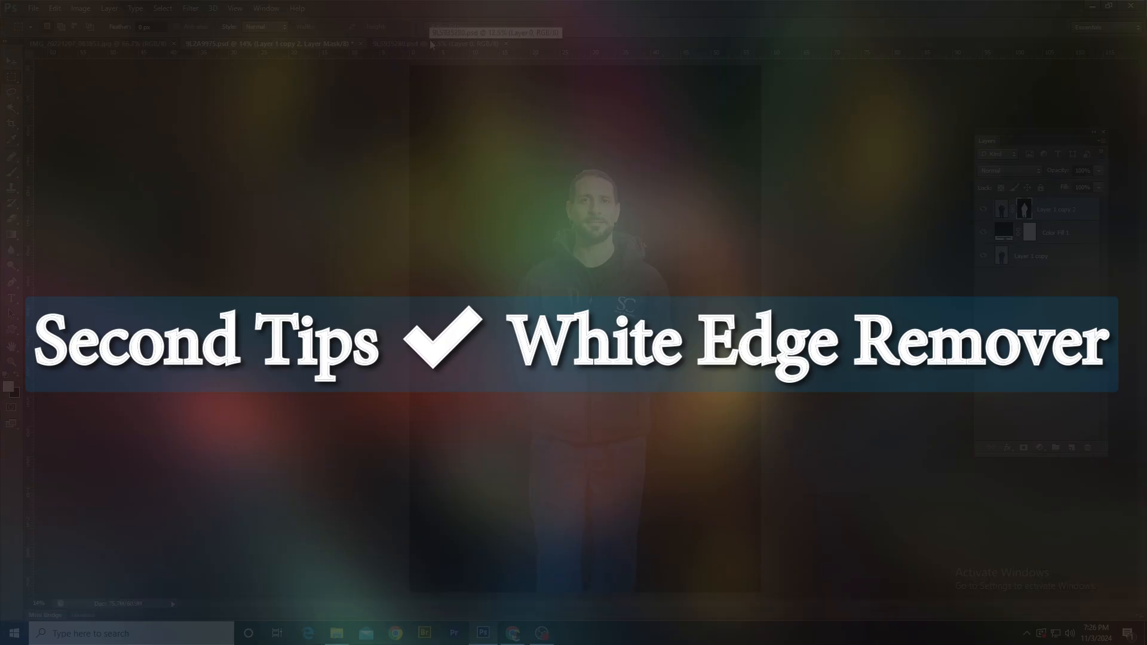
Switch to the 9LS935280.psd document with the runner.
click(430, 45)
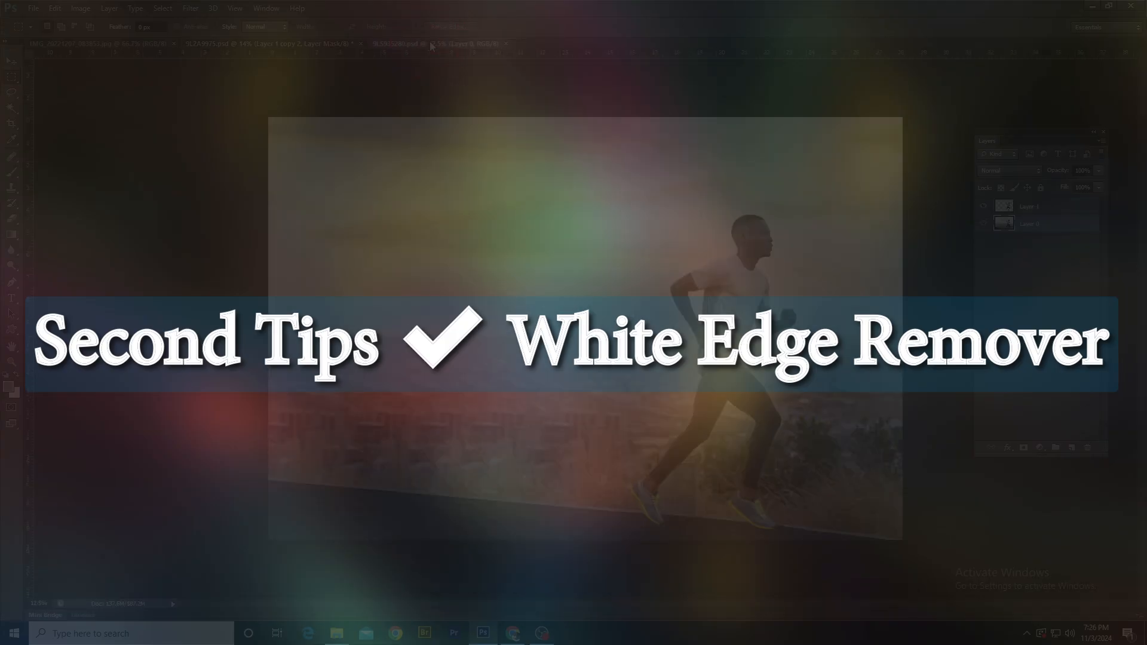
scroll(701, 280, up, 6)
scroll(765, 257, down, 7)
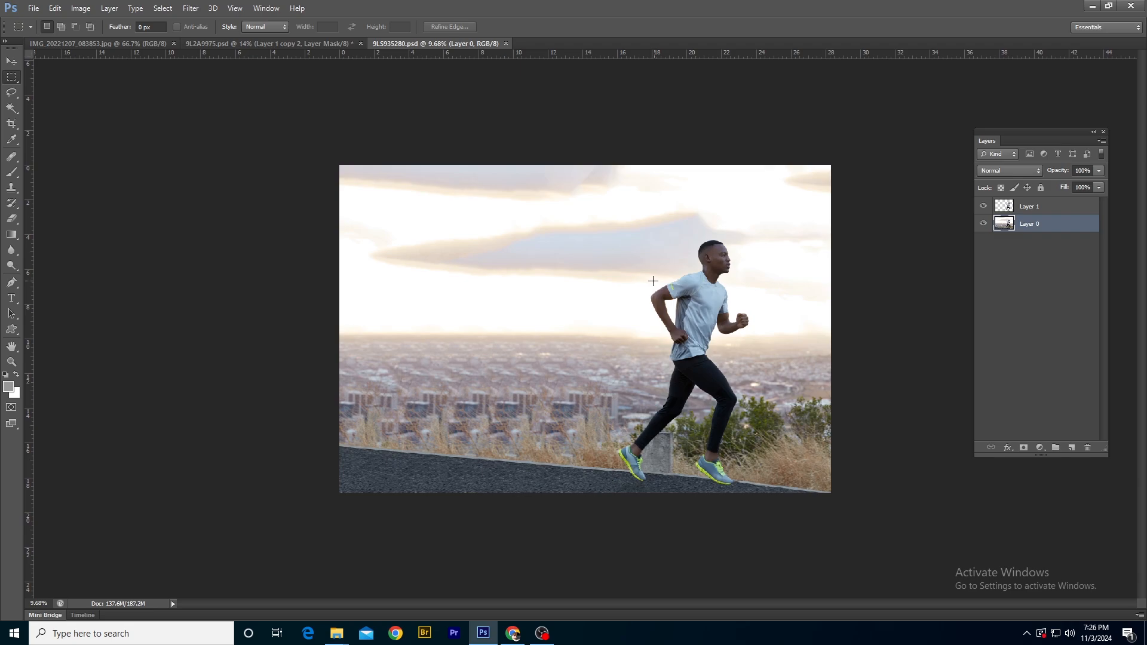
Draw a straight path with the Pen tool from the image's left edge at the horizon to above the runner's head.
key(p)
scroll(653, 281, up, 3)
scroll(658, 311, down, 3)
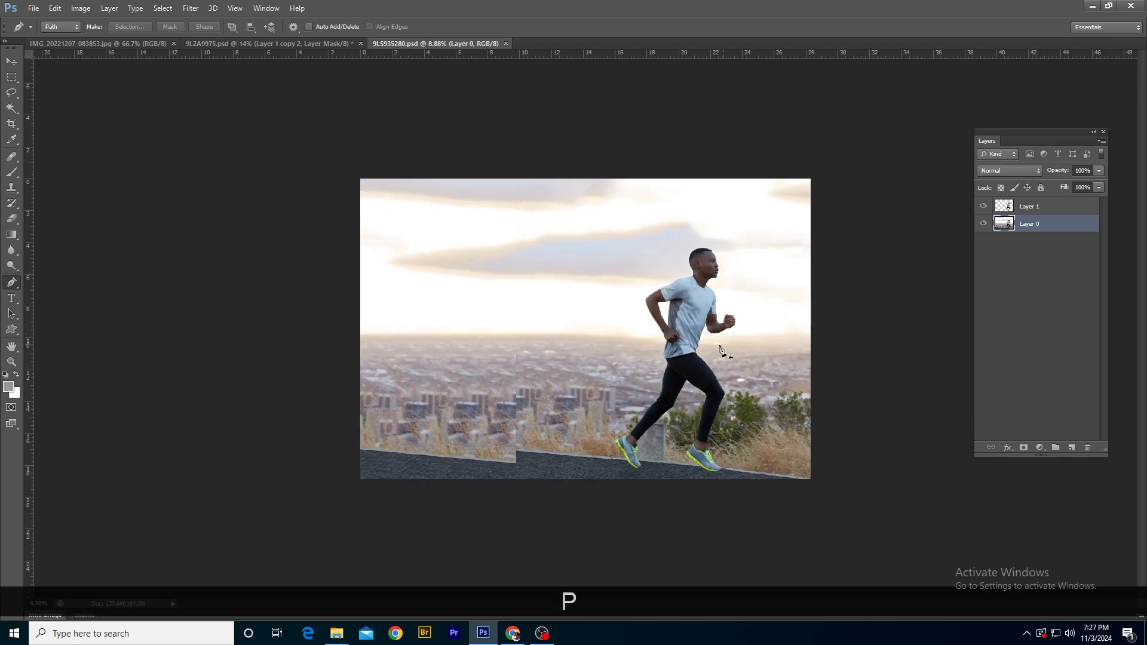
scroll(687, 359, up, 5)
scroll(704, 375, down, 4)
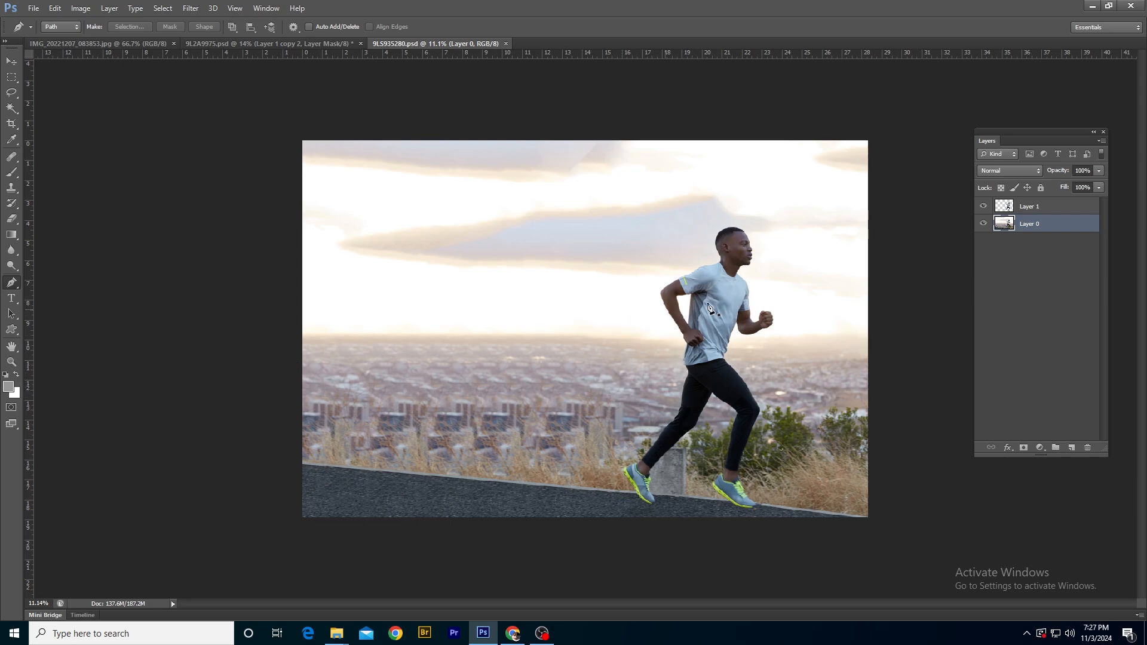
click(289, 348)
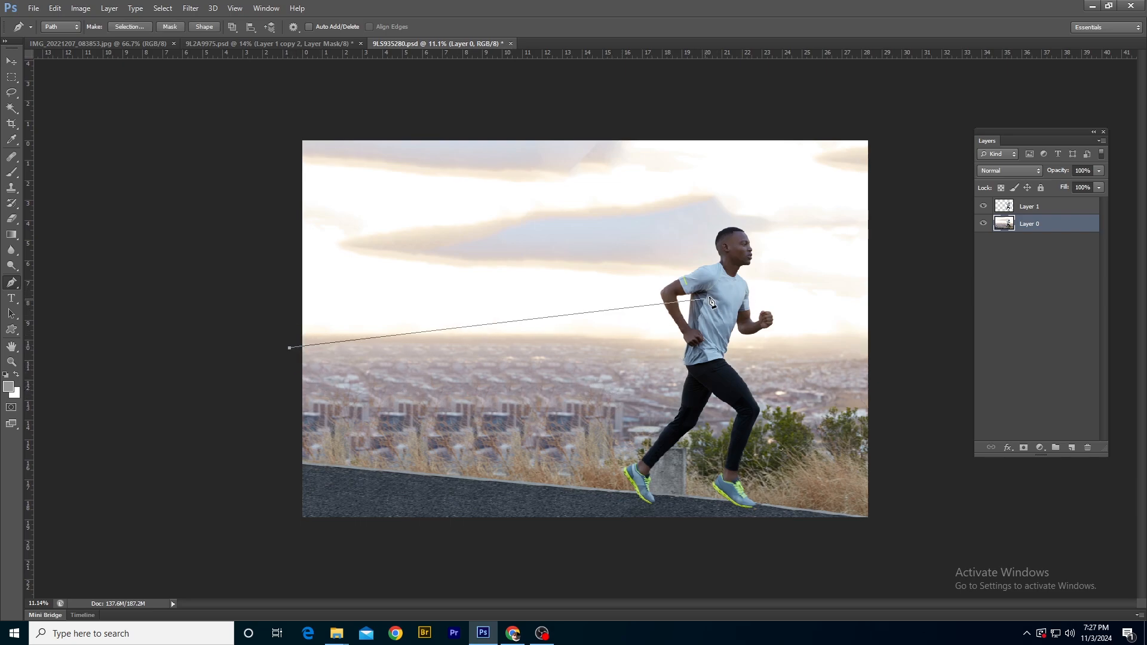
click(773, 220)
ctrl+click(648, 351)
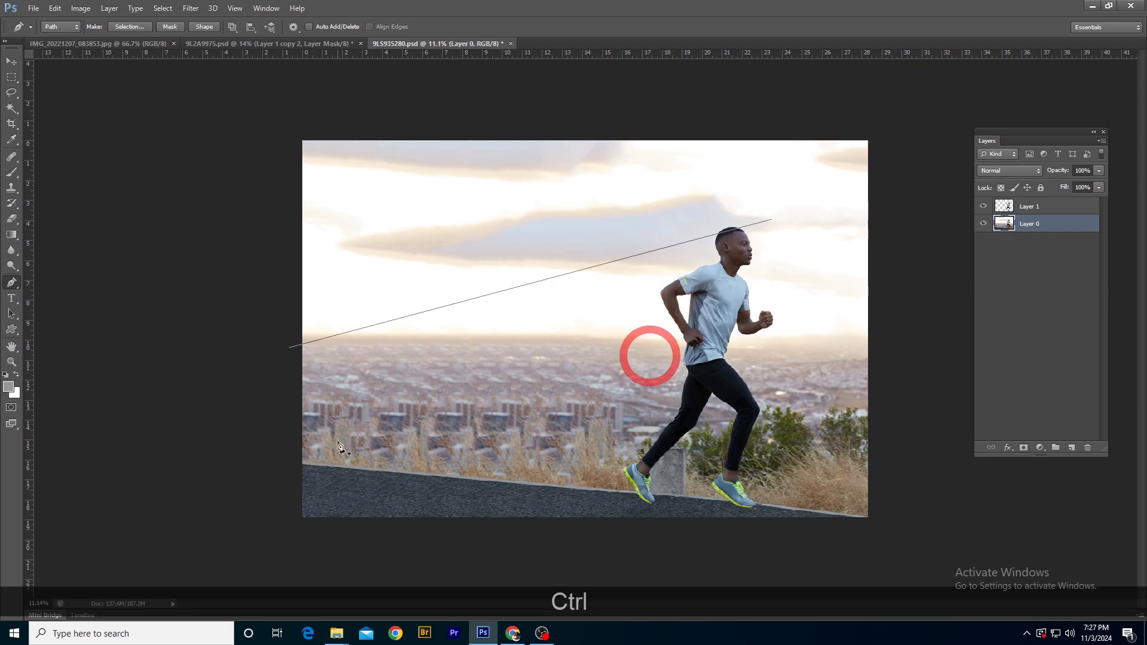
Draw a straight path along the road to the runner's feet, redraw it lower, and delete the guide paths.
click(279, 480)
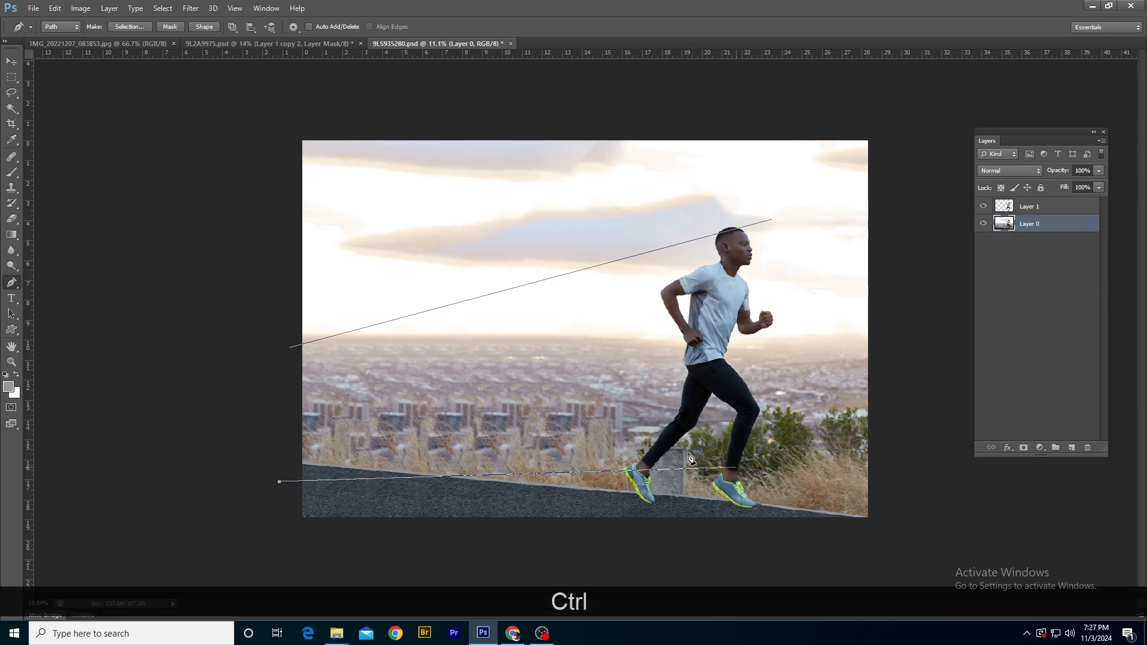
drag(448, 440, 146, 550)
key(ctrl+x)
click(286, 512)
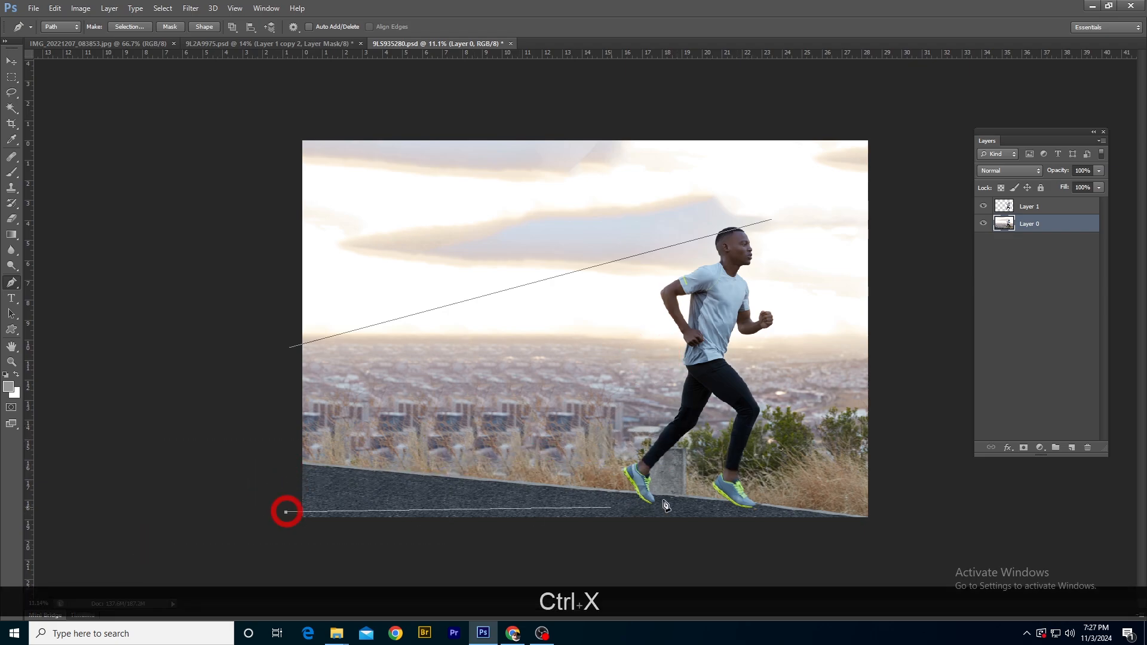
click(755, 493)
drag(840, 235, 108, 617)
key(ctrl+Delete)
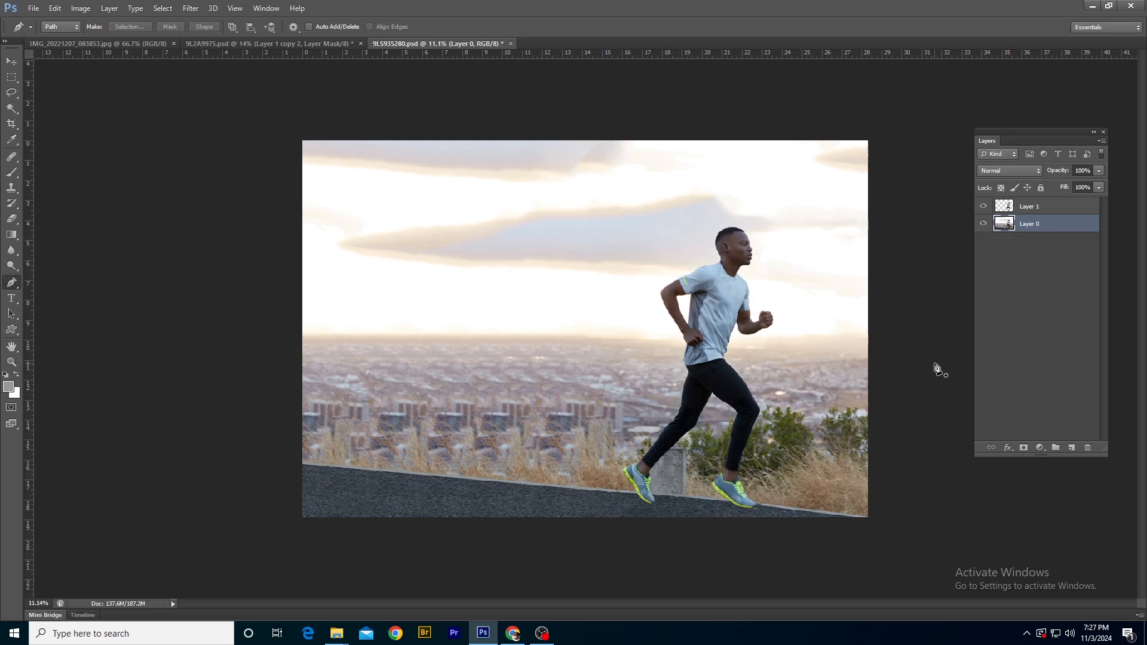
Duplicate Layer 1, which holds the cut-out runner.
scroll(633, 418, up, 3)
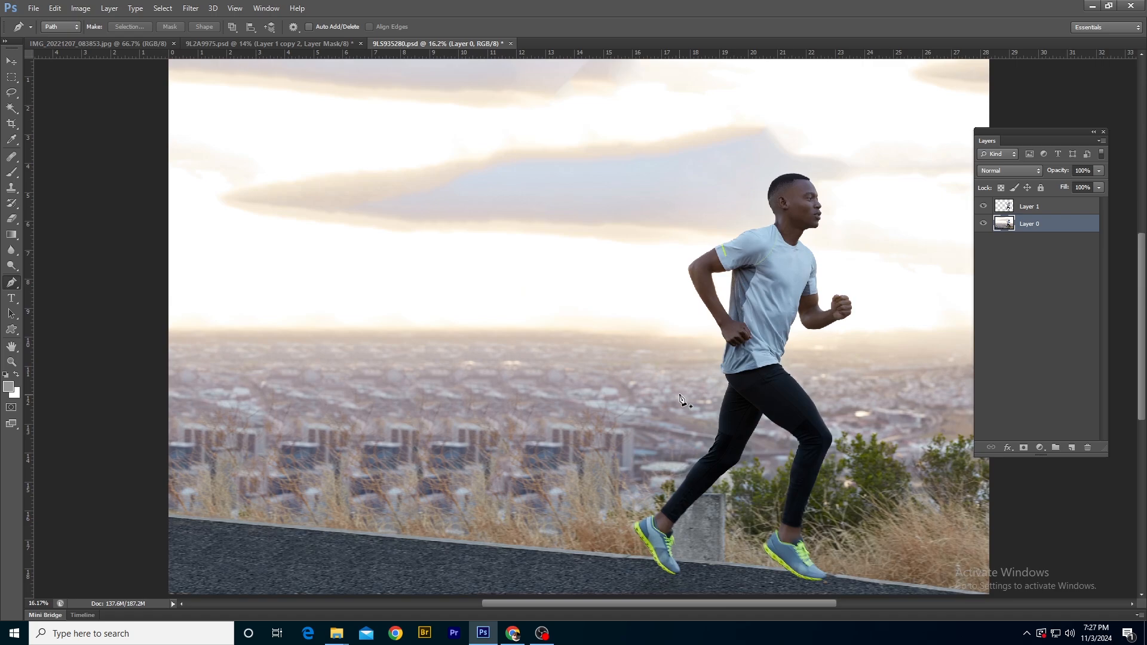
click(1016, 206)
key(ctrl)
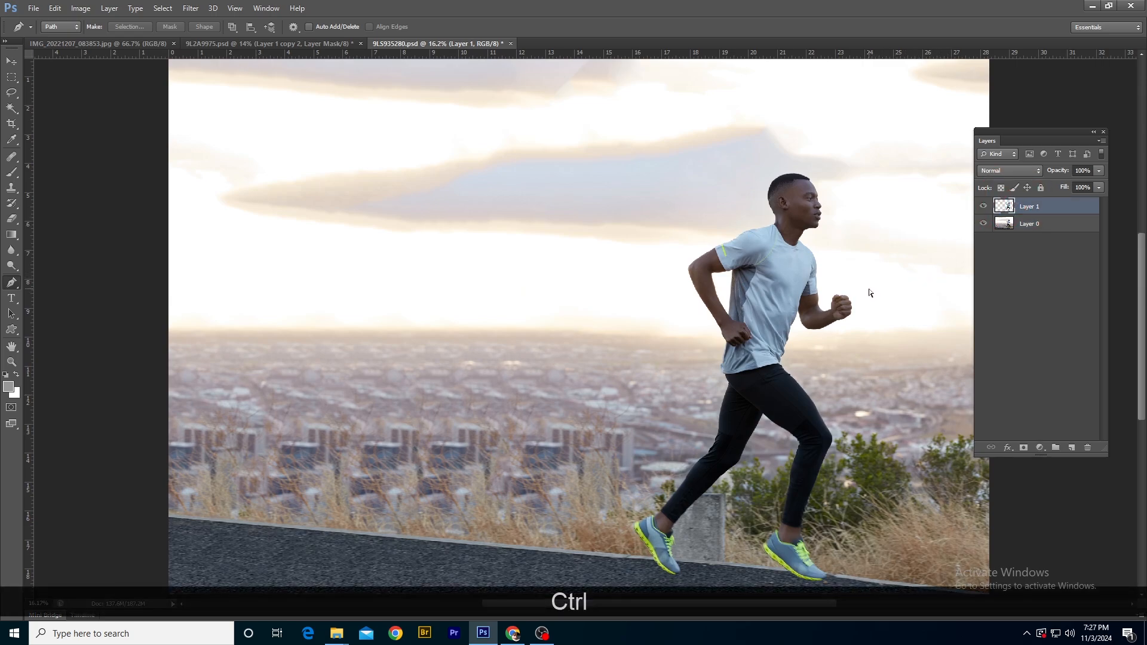
key(ctrl)
key(ctrl+j)
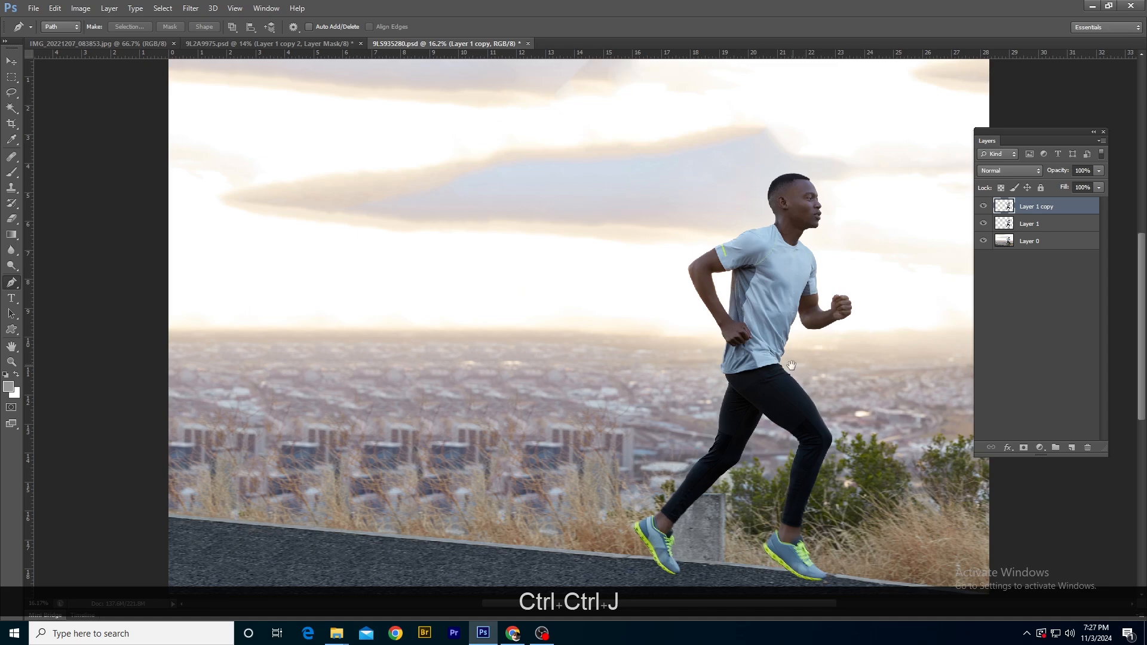
key(space)
drag(791, 366, 784, 300)
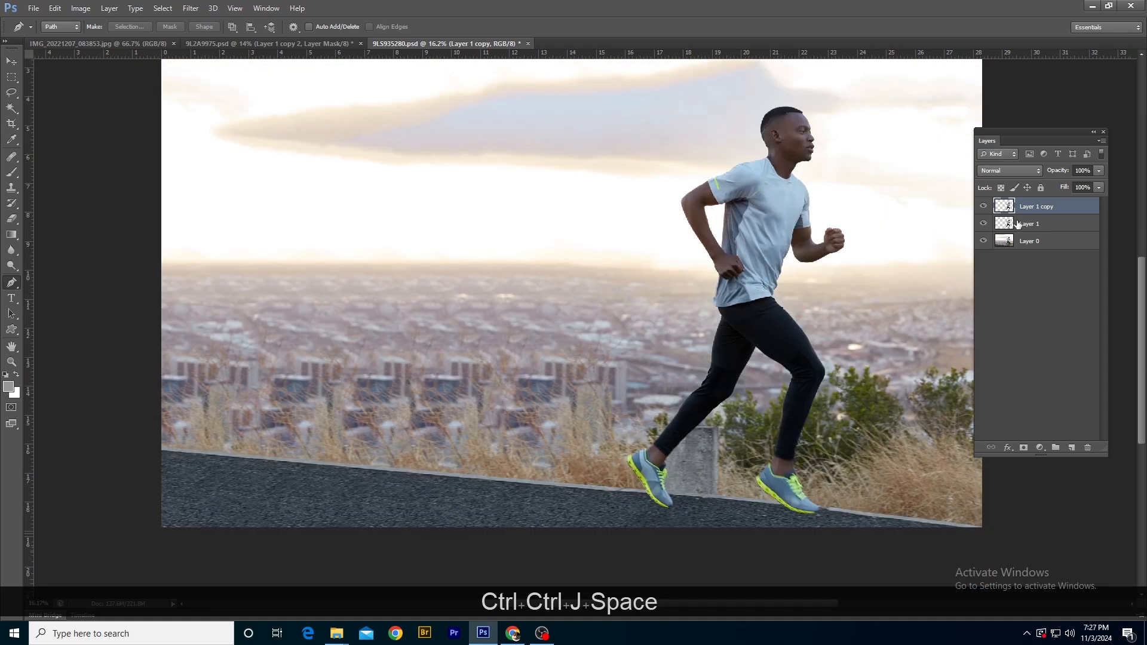
Move Layer 1 copy horizontally to the left of the original runner and scale it down slightly, keeping its feet on the road.
key(ctrl)
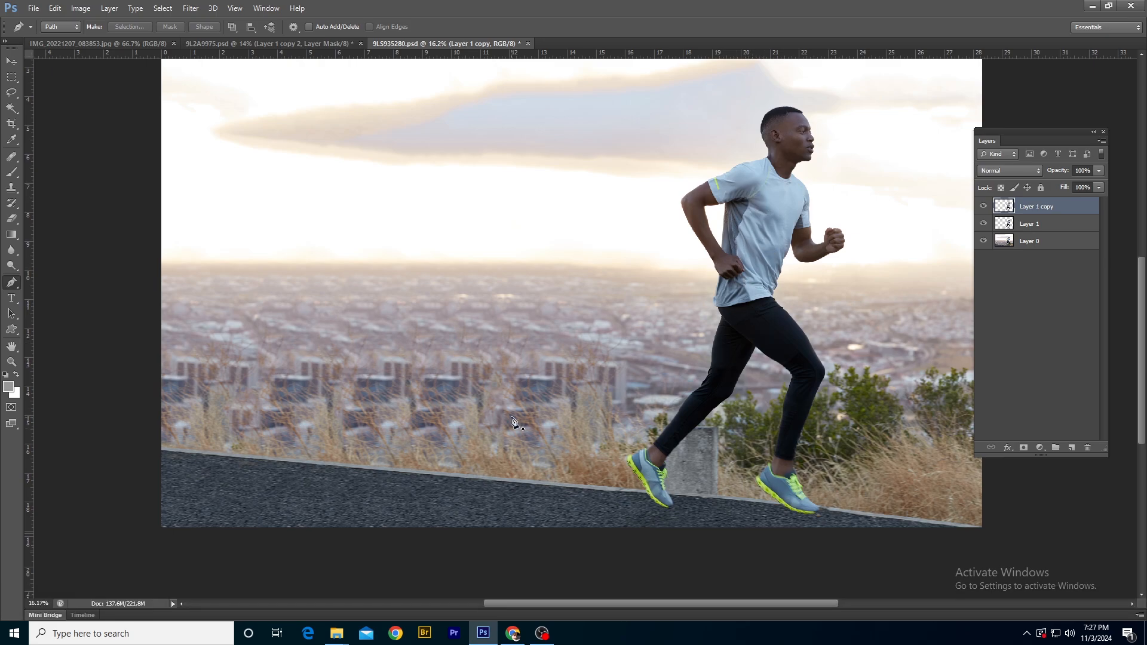
click(1049, 225)
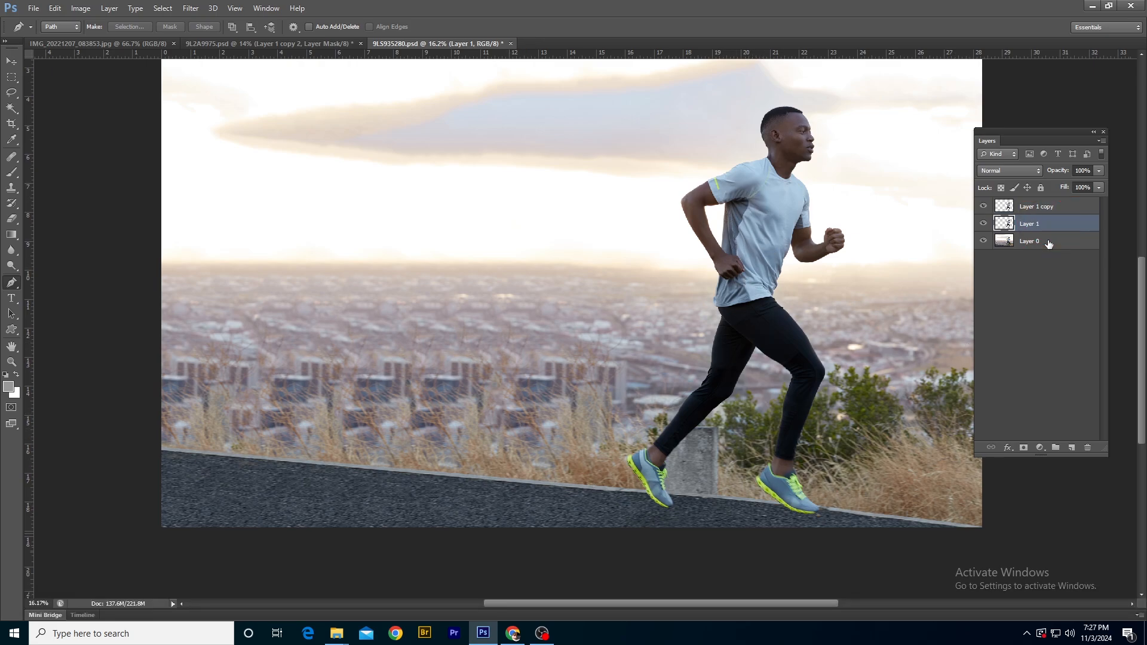
click(1030, 207)
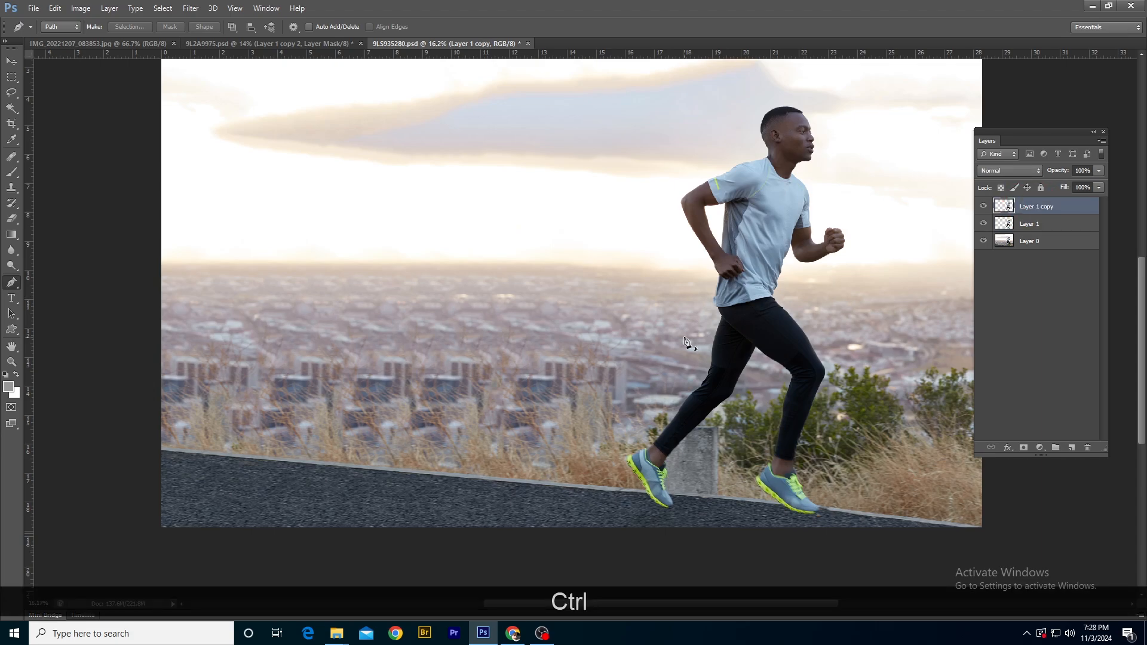
key(ctrl+t)
drag(784, 328, 564, 335)
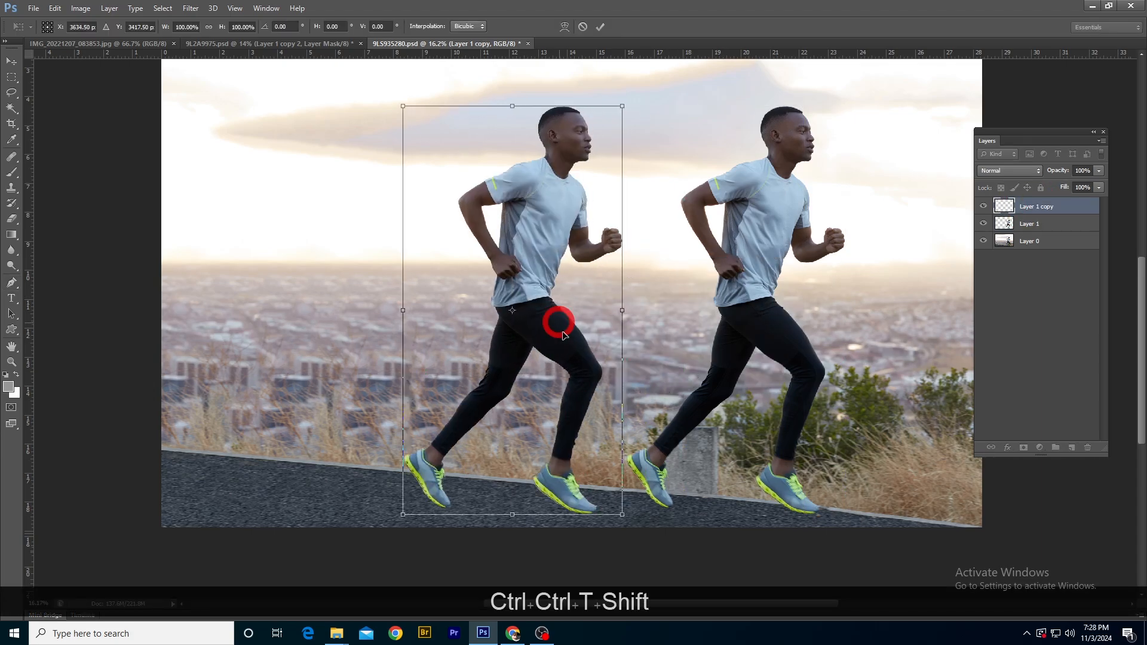
alt+click(515, 502)
drag(622, 107, 614, 144)
key(Return)
Duplicate Layer 1 copy, move the duplicate about 7.2 in left, and scale it down slightly from a pivot at its feet.
key(ctrl+j)
key(ctrl+t)
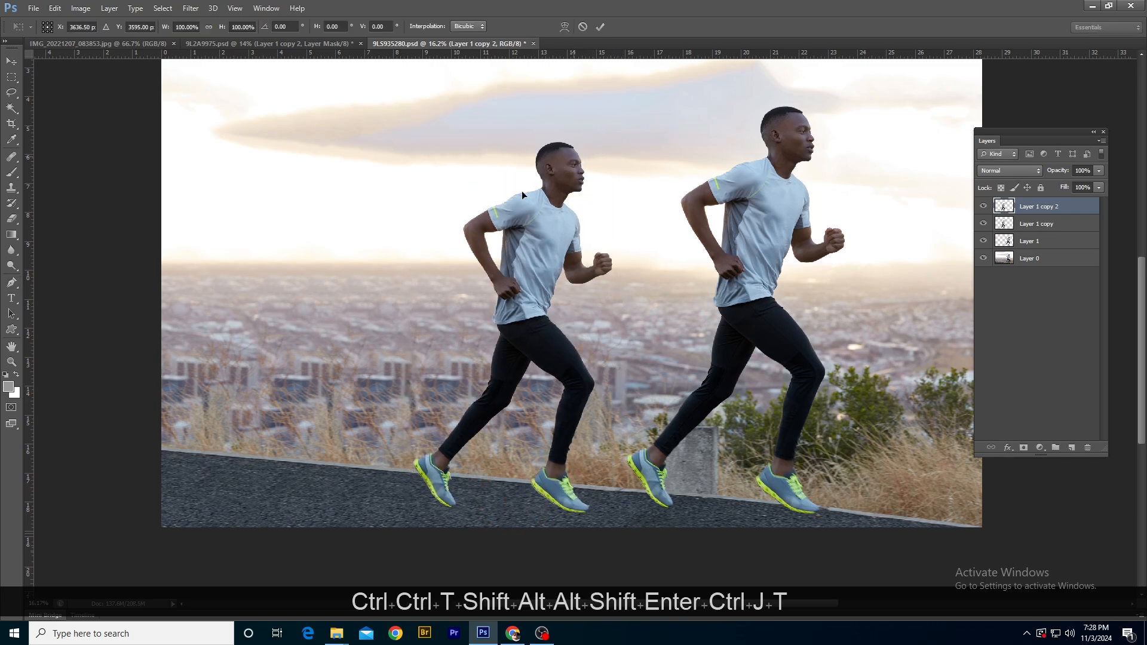
drag(558, 284, 348, 286)
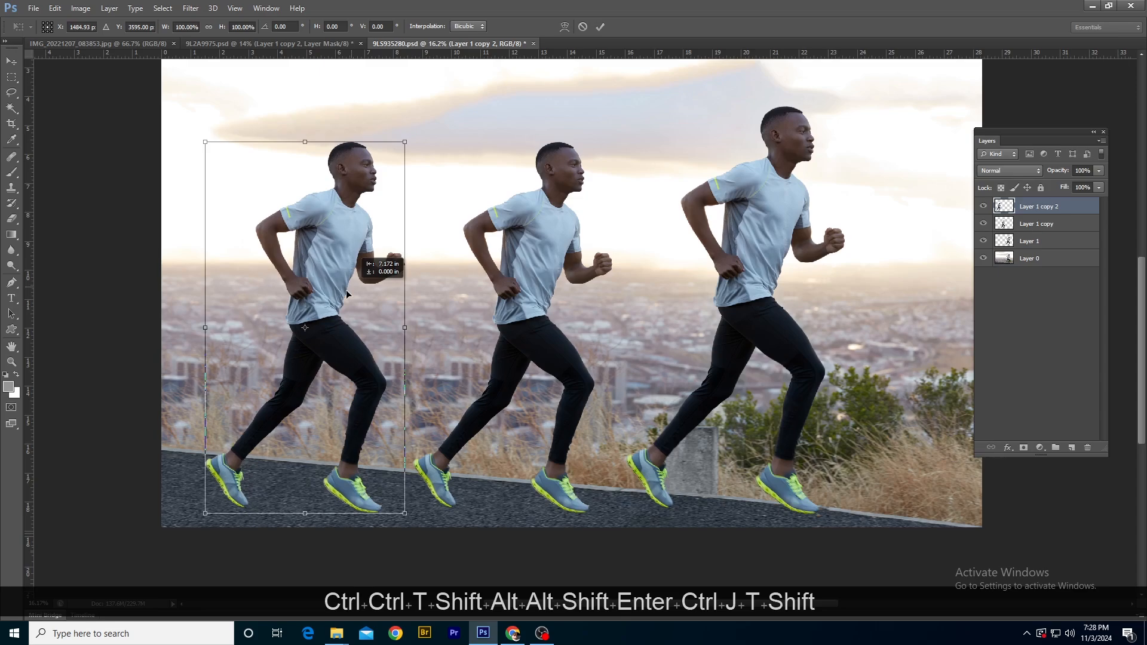
drag(305, 328, 307, 502)
drag(404, 144, 395, 165)
key(Return)
key(p)
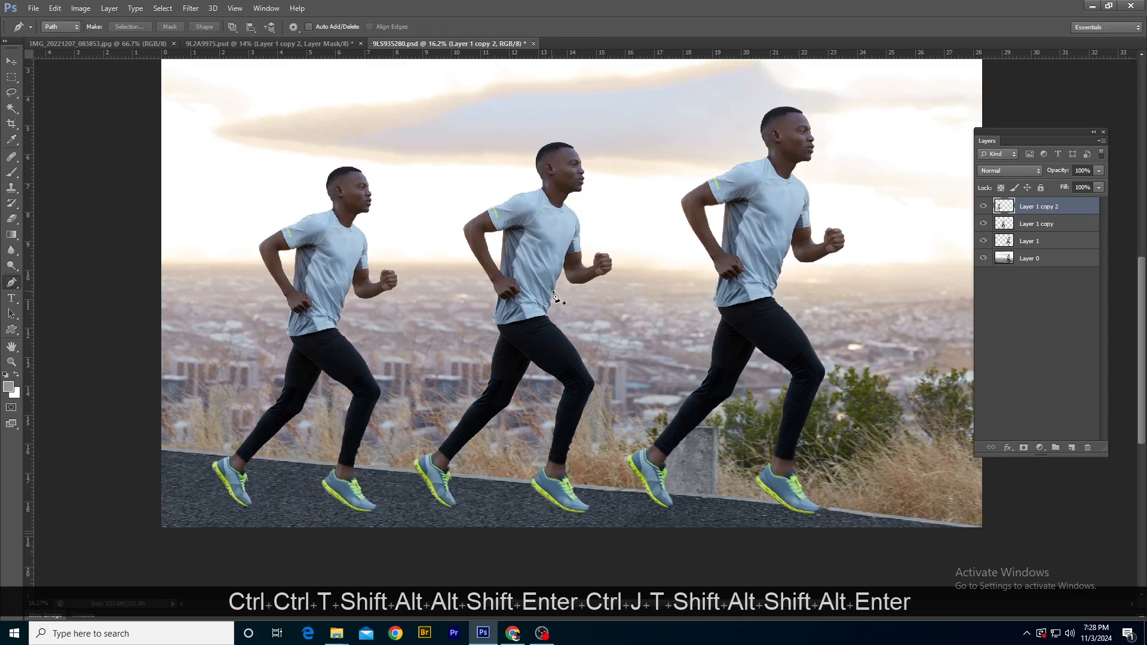
Check the row of three runners at different magnifications, and delete both runner copies so only Layer 1 and Layer 0 remain.
scroll(532, 315, up, 2)
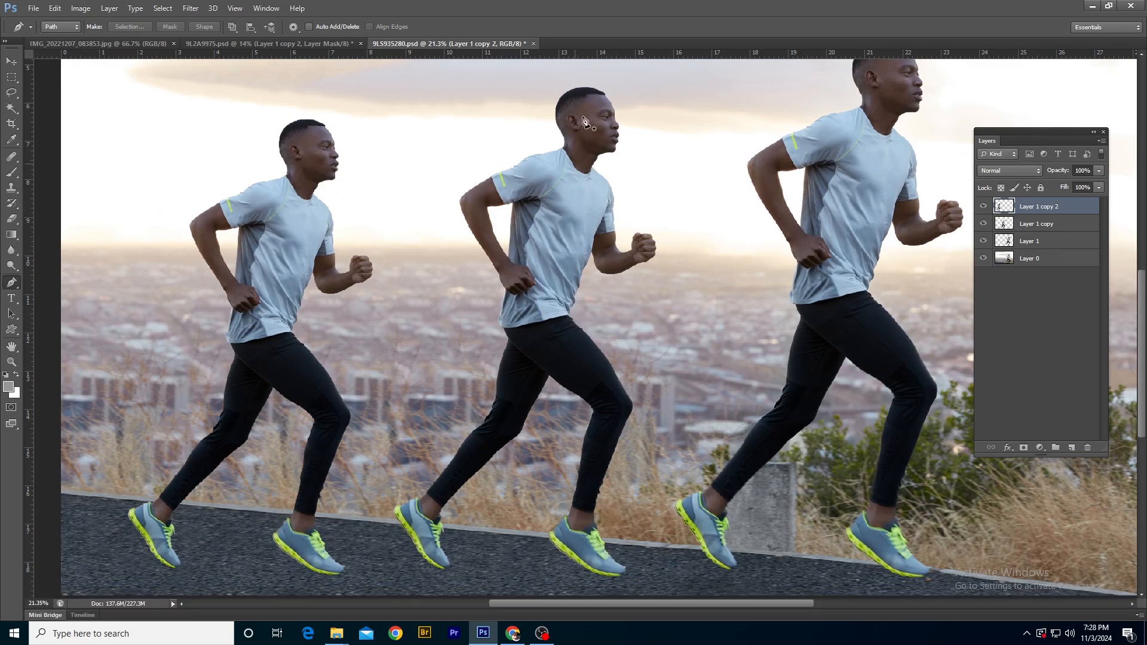
key(space)
drag(443, 434, 559, 345)
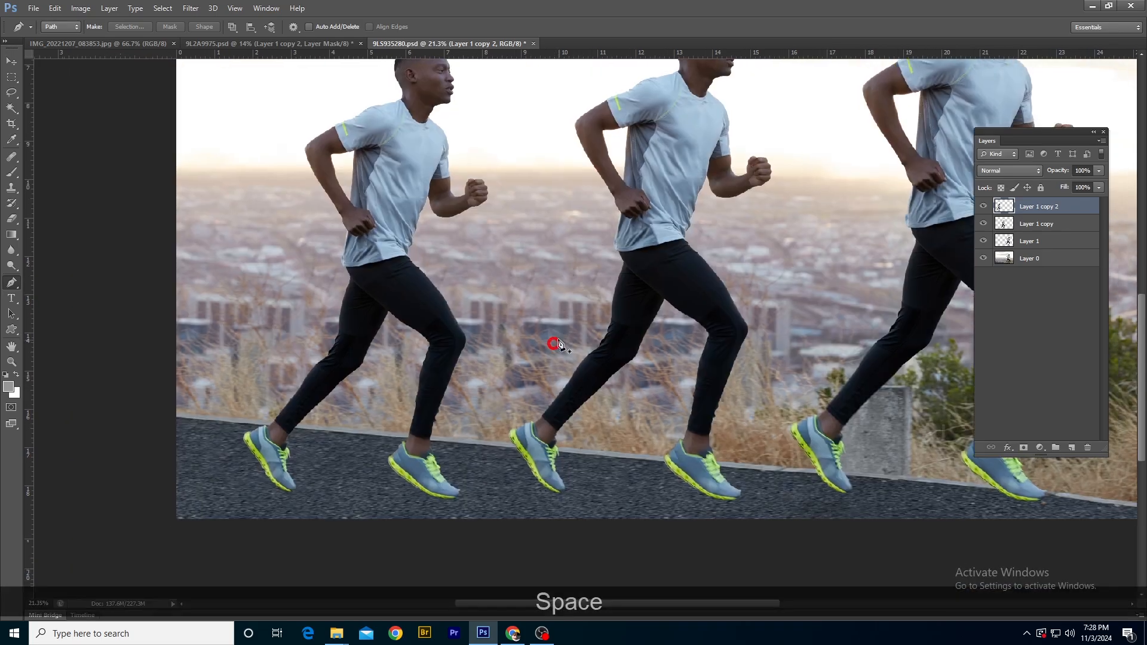
scroll(630, 260, down, 3)
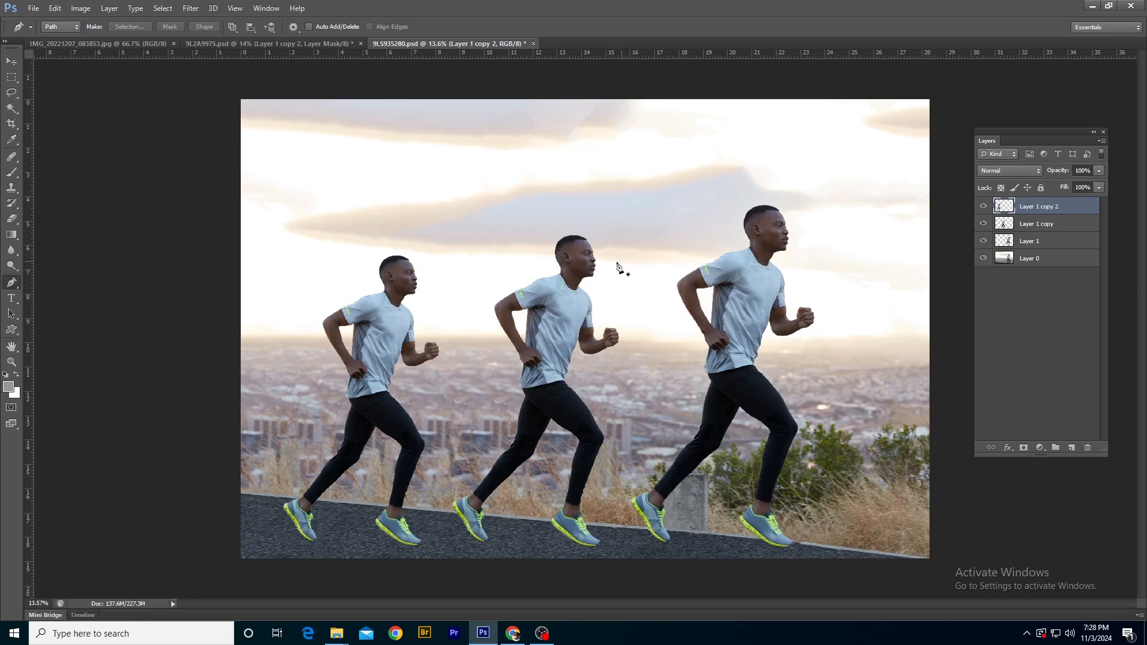
scroll(602, 258, up, 2)
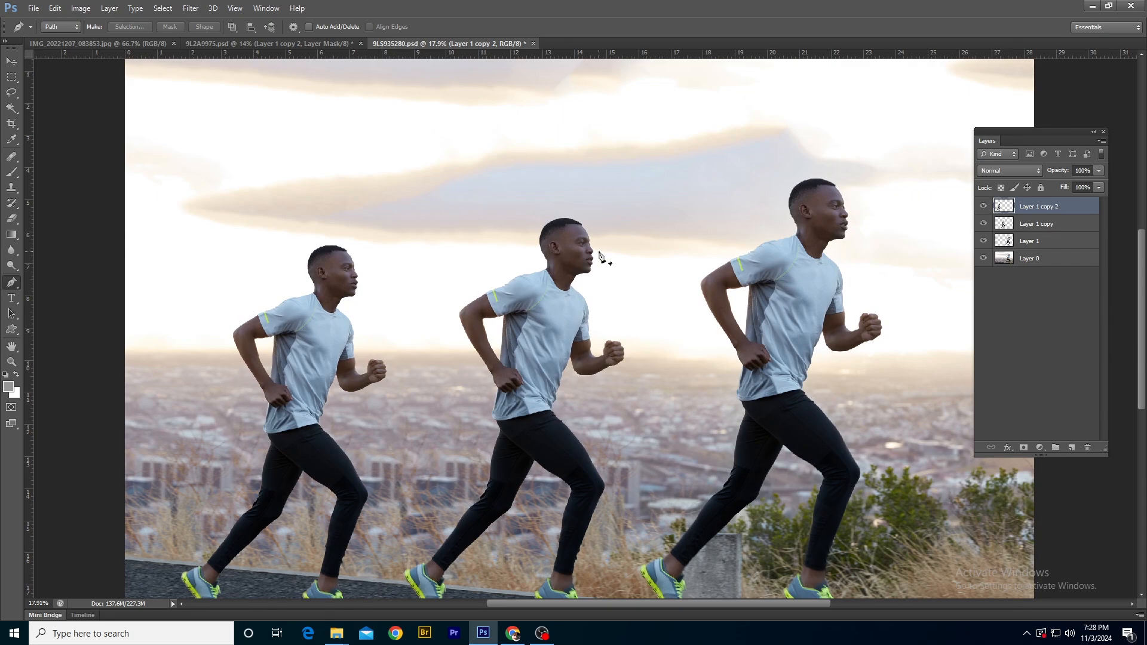
scroll(545, 307, down, 2)
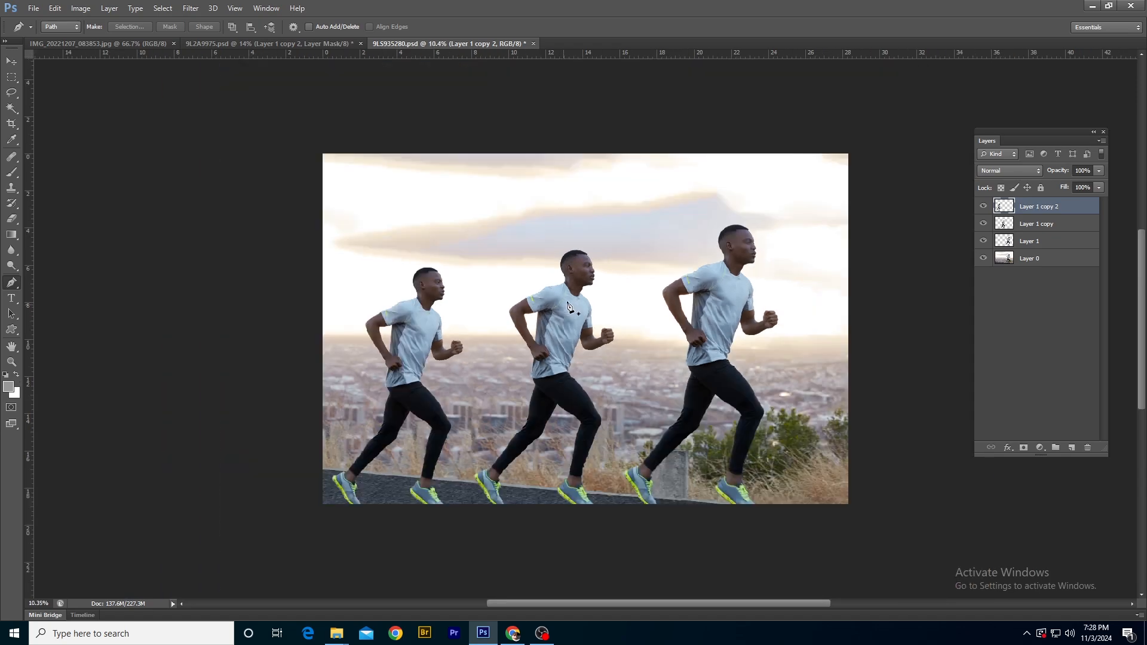
key(Delete)
key(Delete)
scroll(626, 309, up, 1)
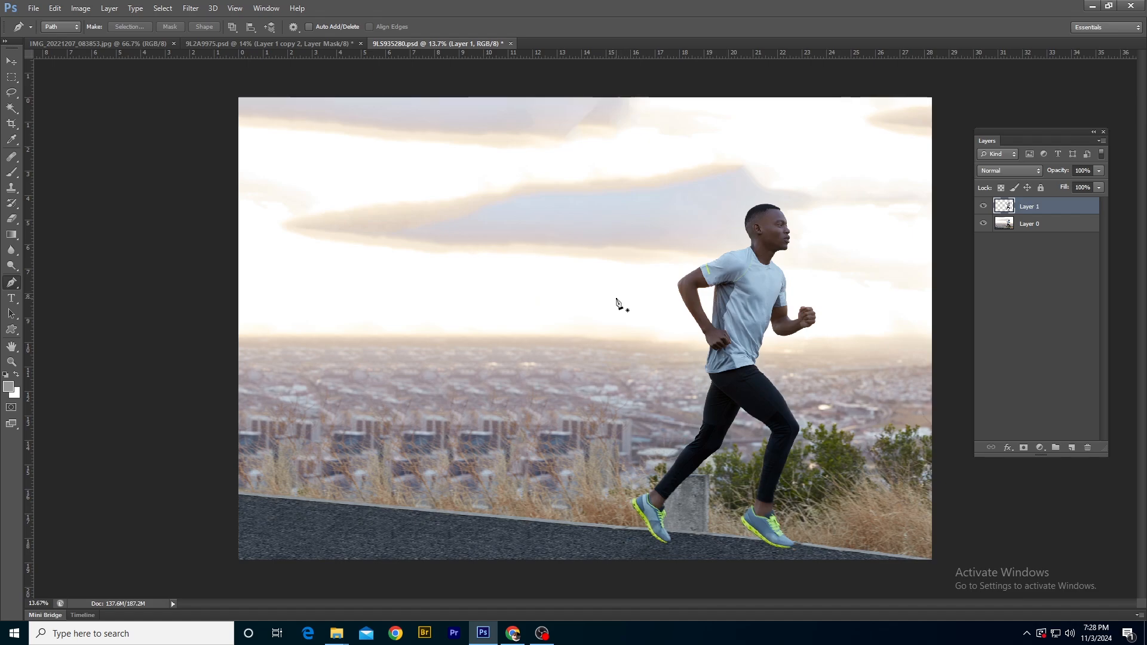
Duplicate Layer 1 and move the copy horizontally to the left of the original runner.
key(ctrl+j)
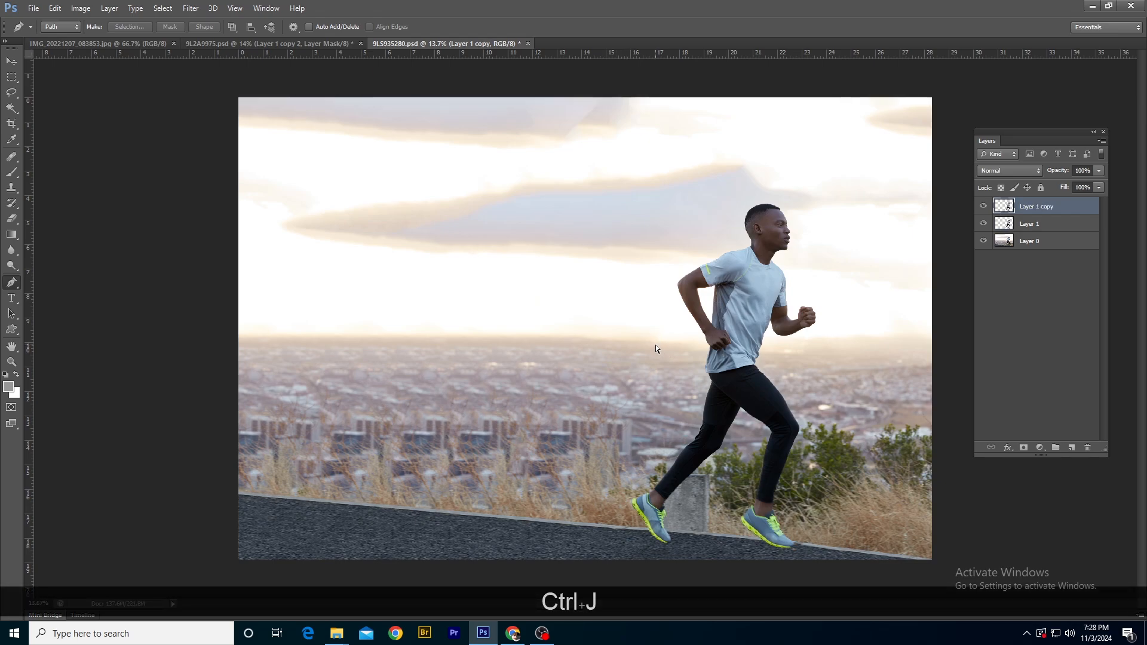
key(ctrl)
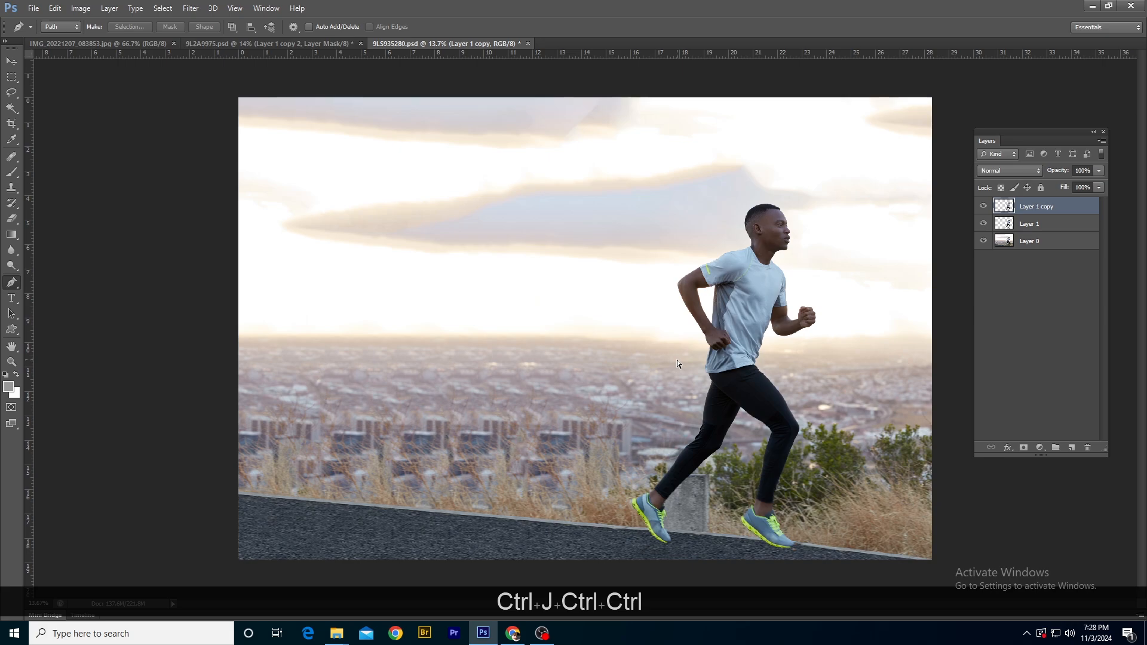
key(ctrl+t)
drag(763, 346, 576, 348)
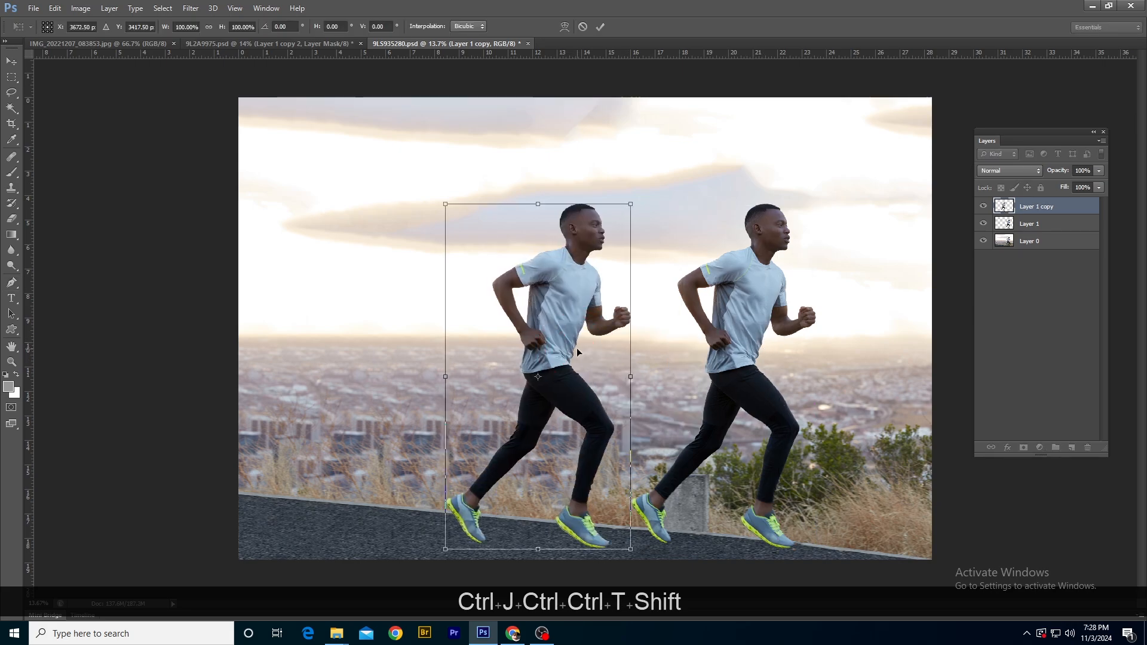
Scale the runner copy proportionally to 91.28% from a pivot at the bottom centre of its bounding box, and adjust its horizontal spacing.
drag(573, 511, 538, 548)
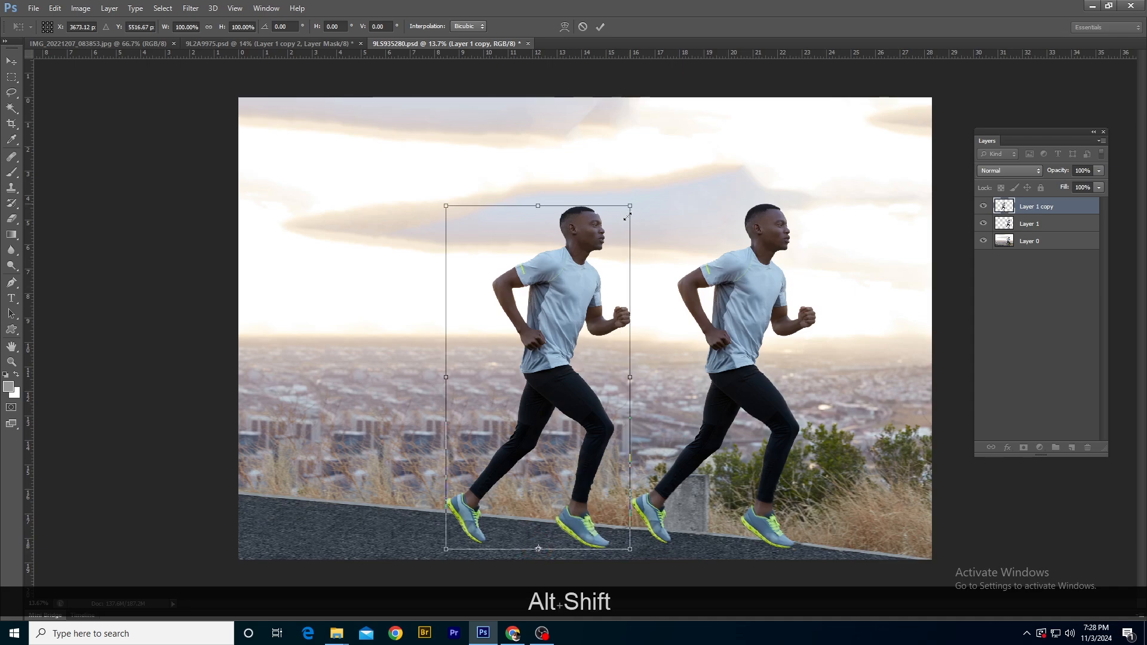
drag(631, 204, 622, 234)
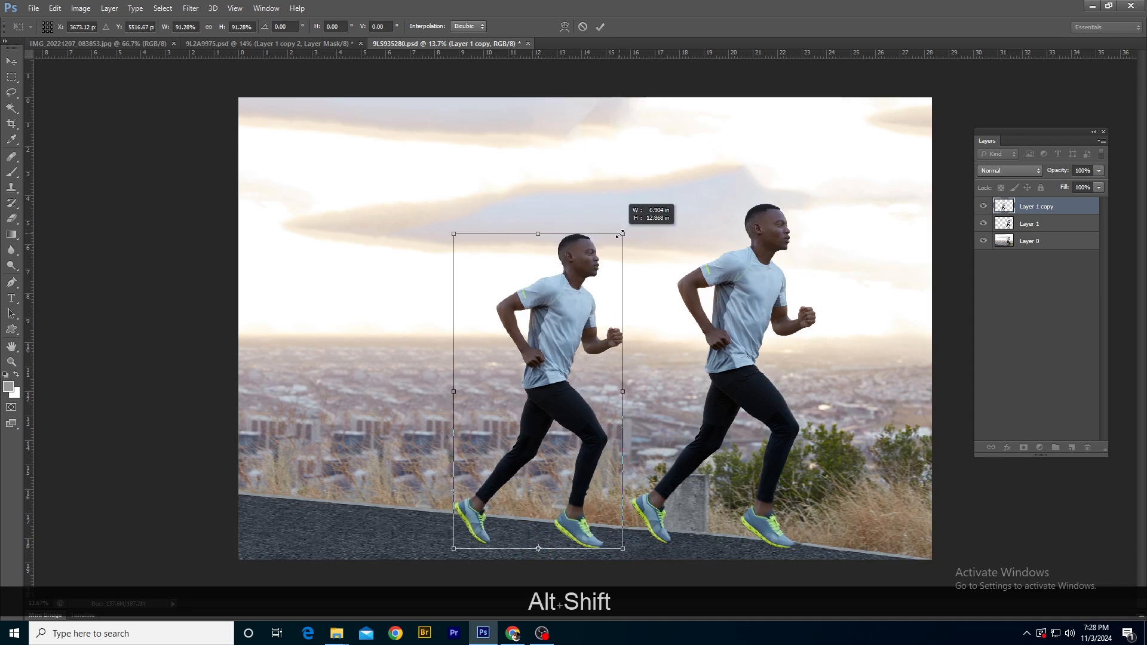
drag(572, 284, 582, 285)
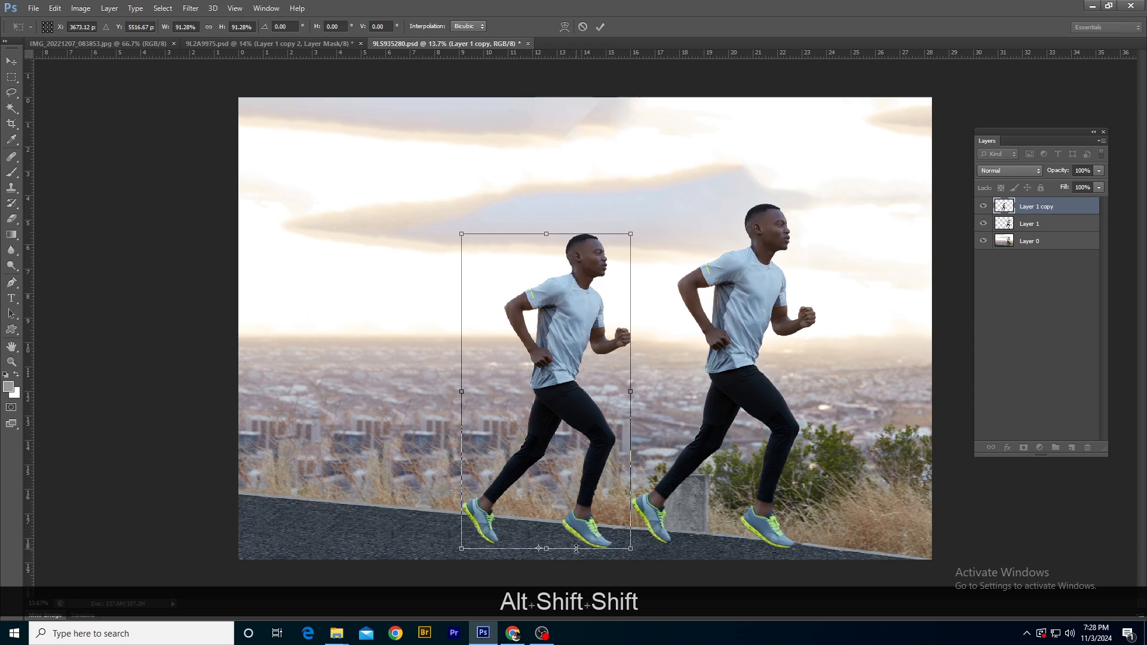
key(Left)
key(Left)
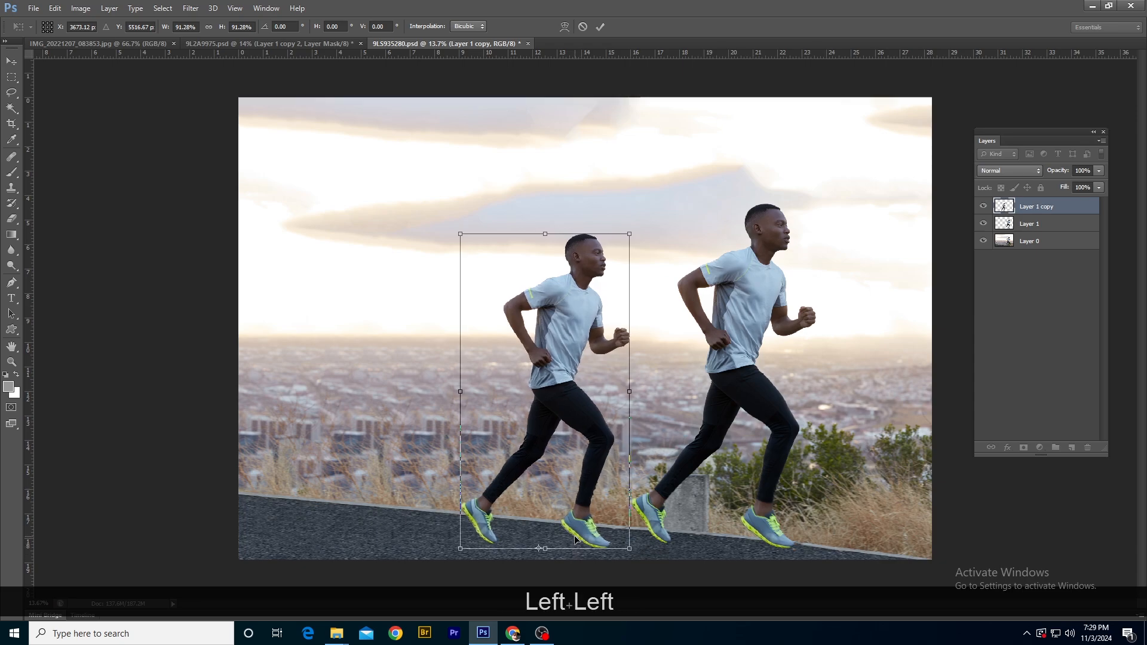
key(Return)
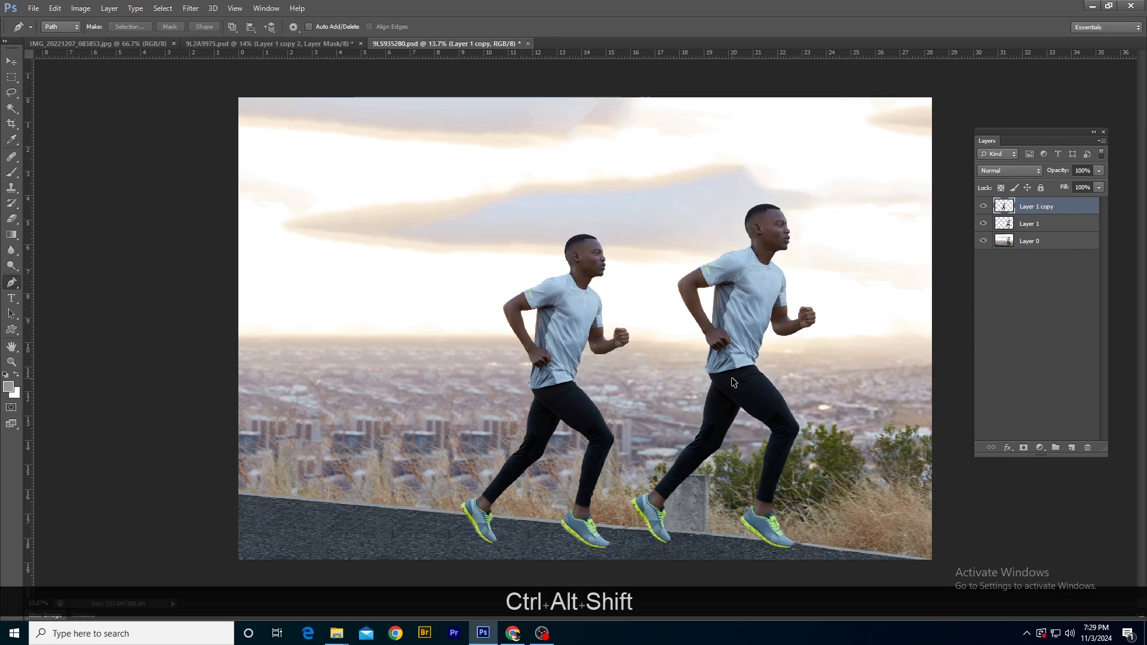
Repeat the last transform on new copies to extend the row leftward, and undo the last two copies.
key(ctrl+alt+shift+t)
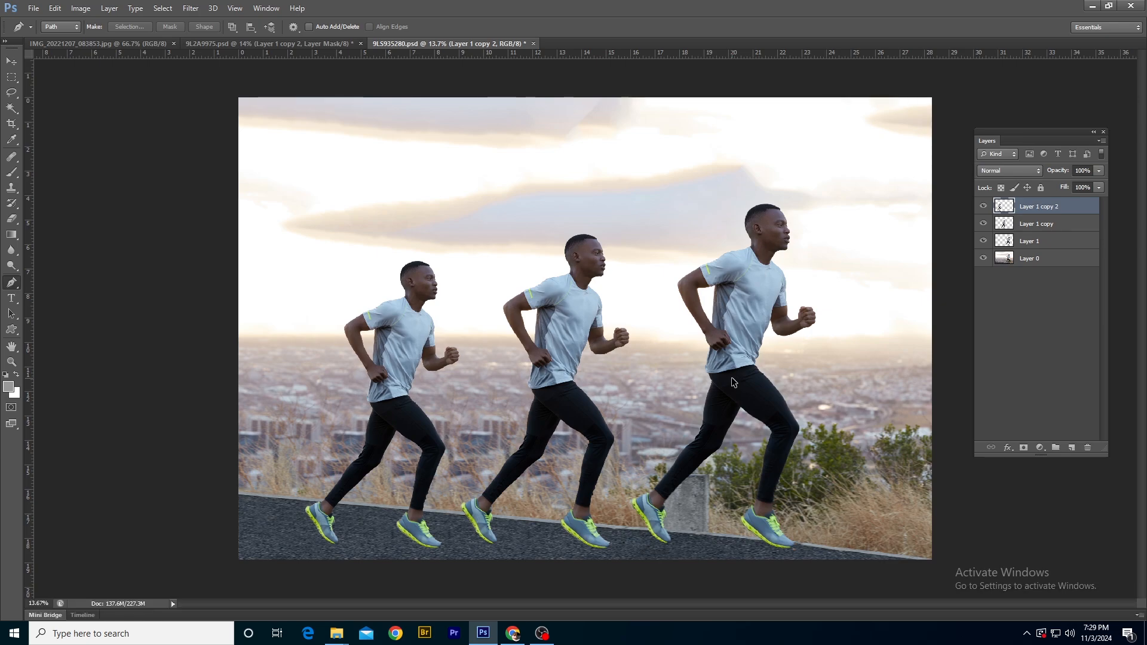
key(ctrl+alt+shift+t)
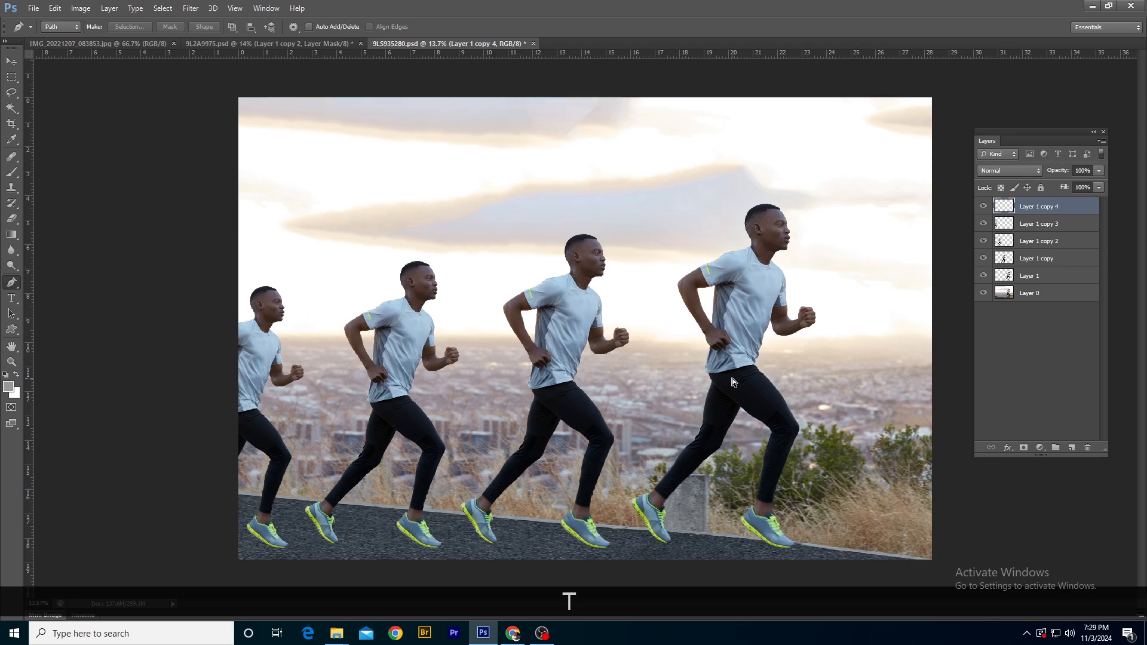
key(ctrl+alt+t)
key(ctrl+alt+z)
key(ctrl+alt+z)
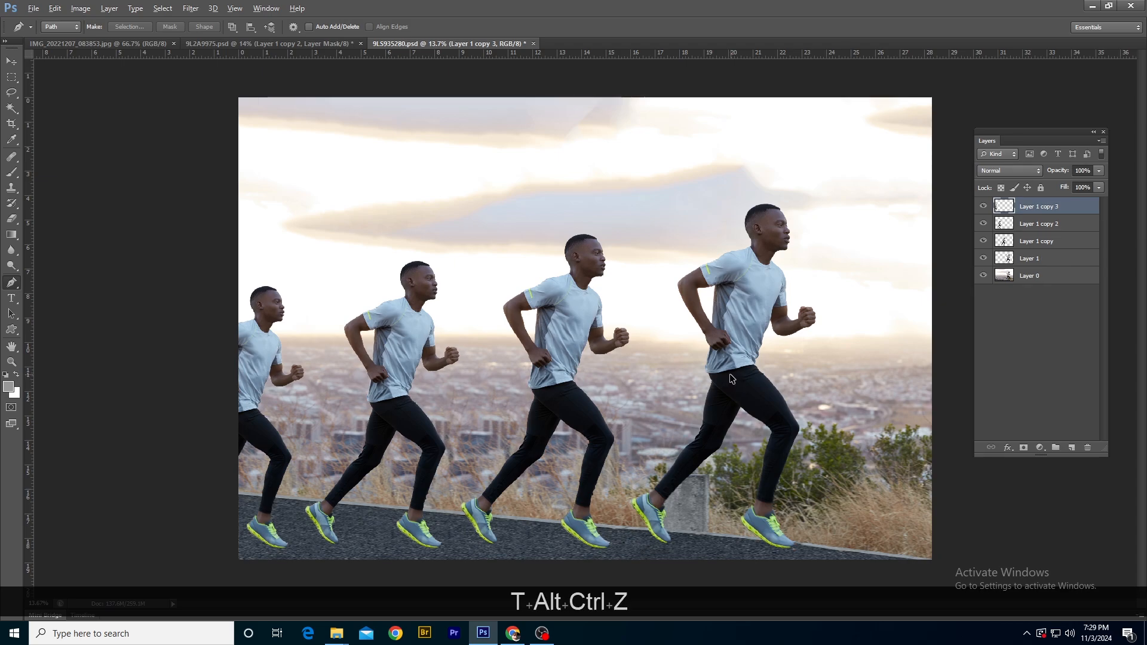
Examine the heads and feet of the three runners to compare their sizes and alignment along the road.
scroll(582, 267, up, 3)
key(space)
drag(564, 264, 640, 217)
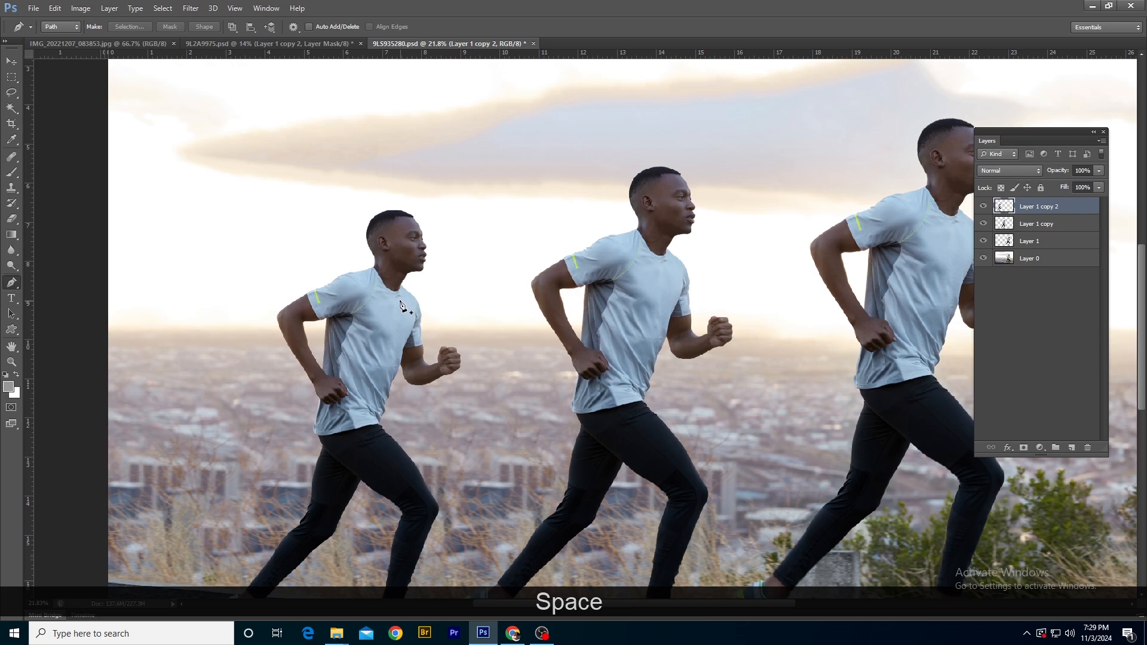
scroll(458, 251, down, 3)
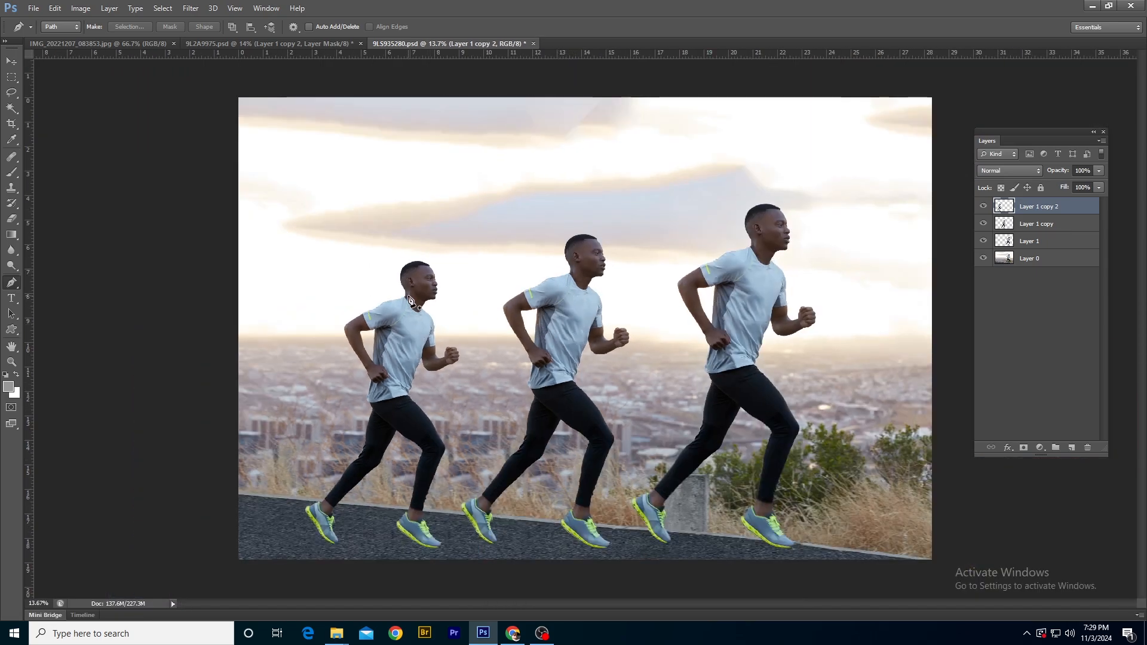
scroll(410, 298, up, 3)
key(space)
drag(350, 582, 362, 518)
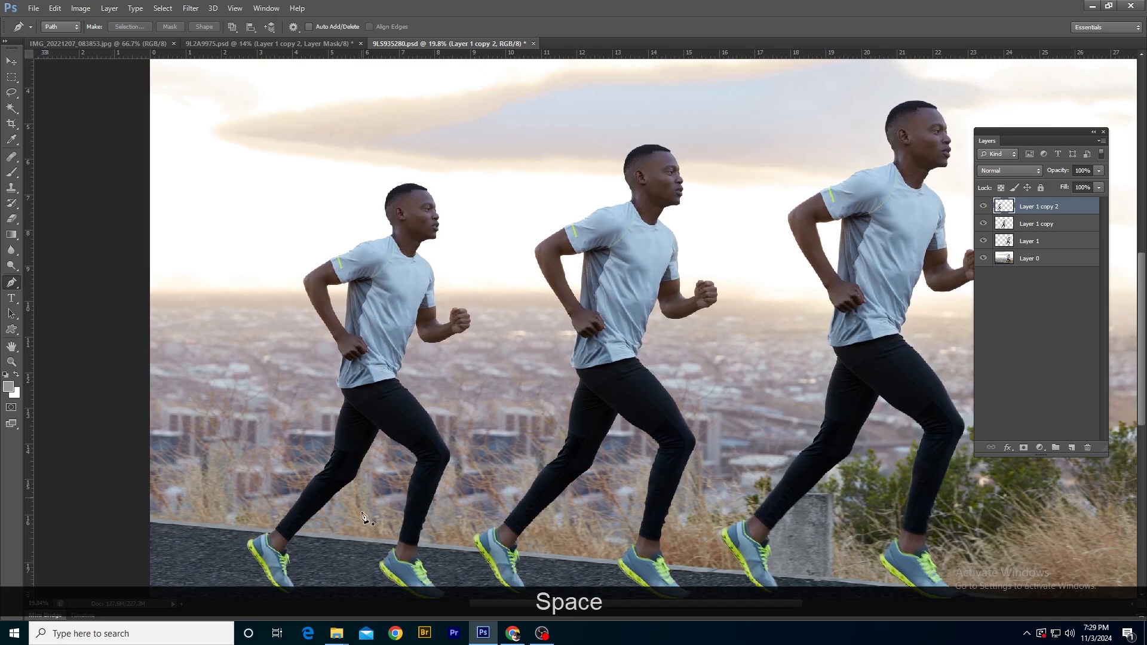
scroll(358, 478, down, 2)
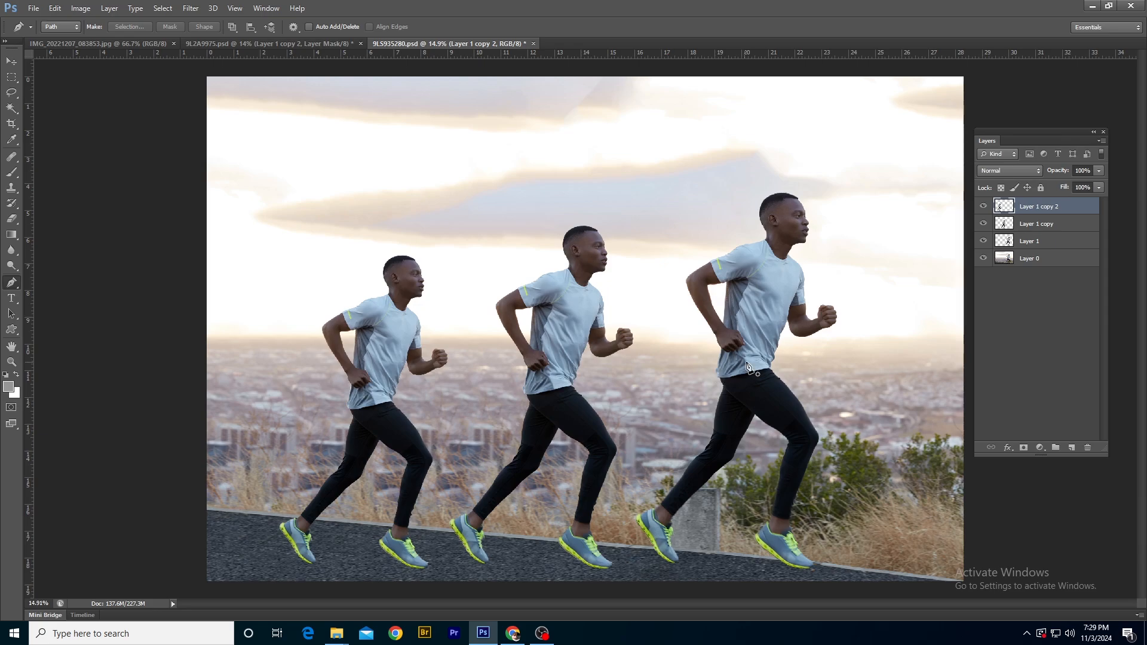
Delete Layer 1 copy 2 and Layer 1 copy, and move Layer 1 horizontally about 15.3 in to the left.
key(Delete)
key(Delete)
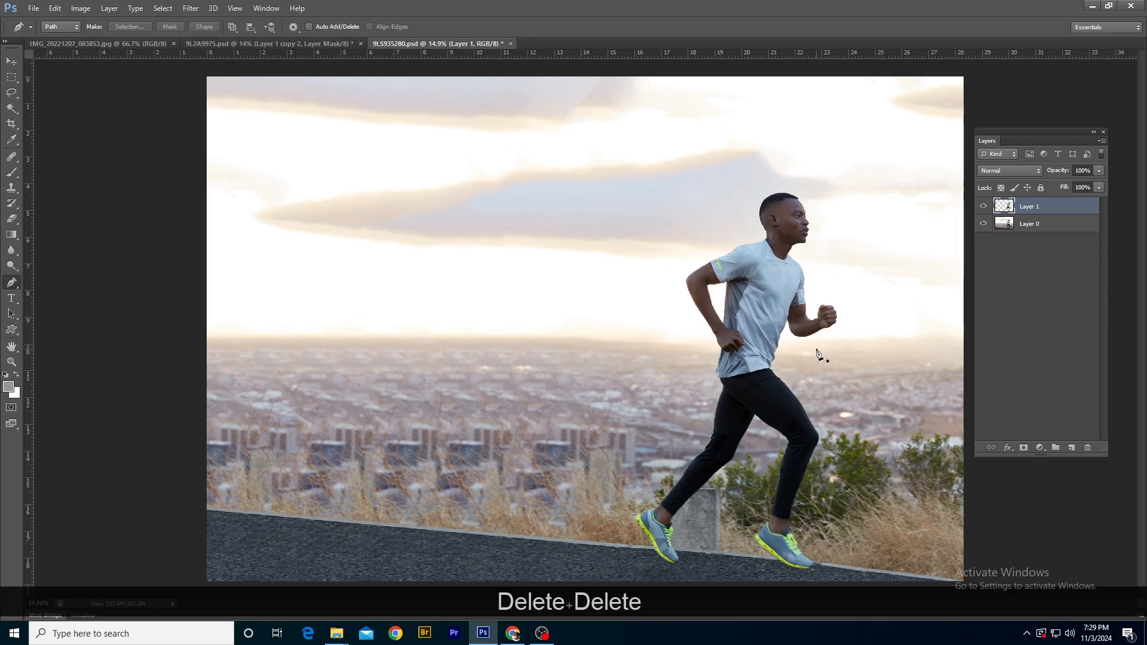
key(ctrl)
key(ctrl+t)
key(shift)
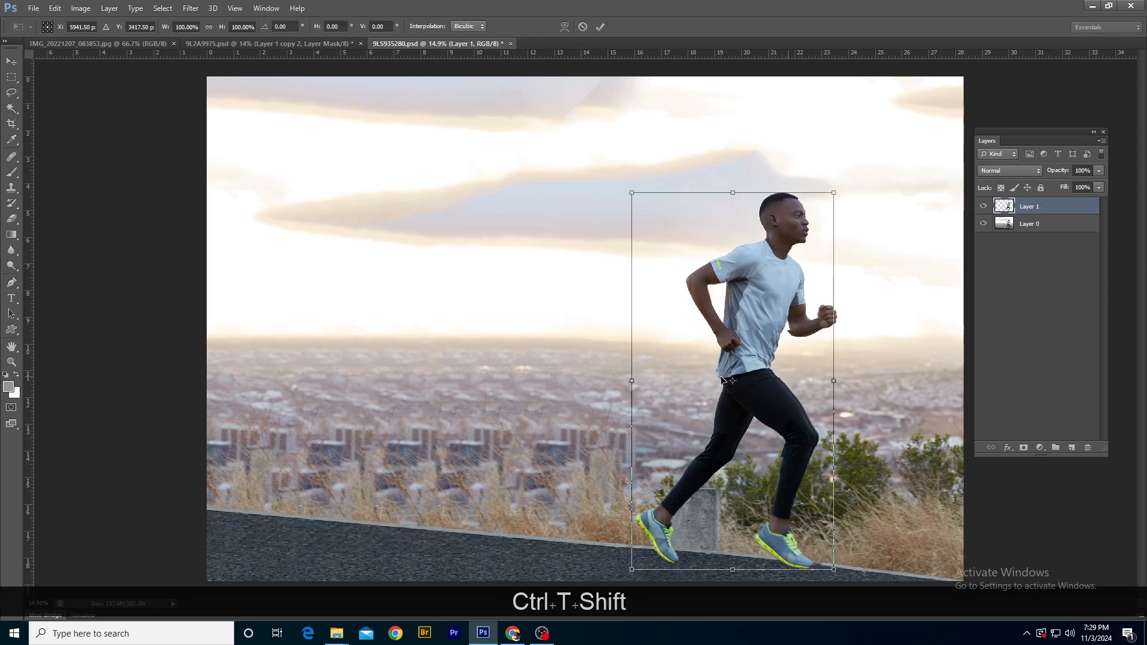
drag(785, 385, 380, 385)
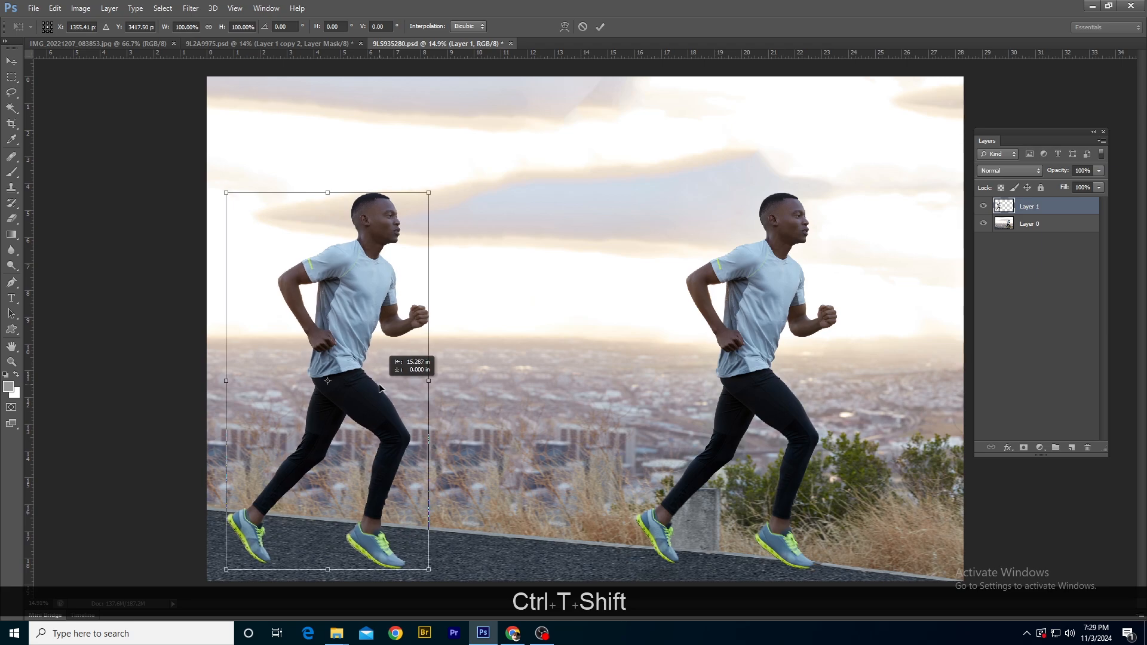
key(Return)
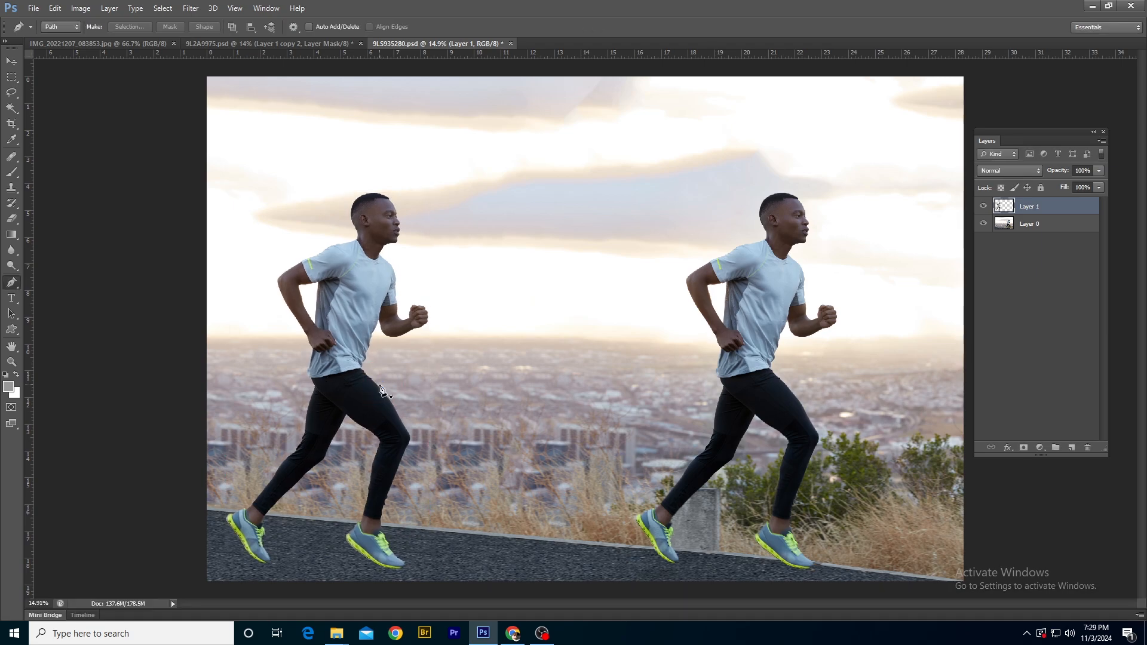
Duplicate Layer 1 and move the copy horizontally to the right, between the left runner and the background runner.
key(ctrl)
key(ctrl+j)
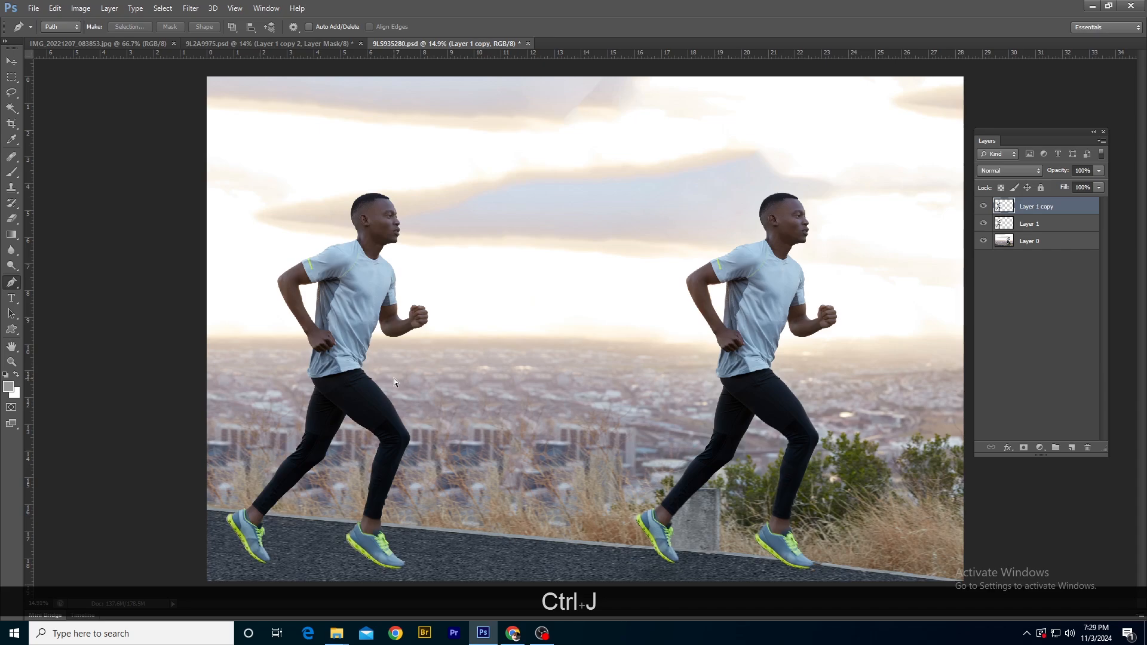
key(ctrl+t)
key(shift)
drag(385, 413, 578, 412)
Enlarge the middle runner copy proportionally to 106.08% from a pivot at the bottom centre of its bounding box.
alt+click(519, 570)
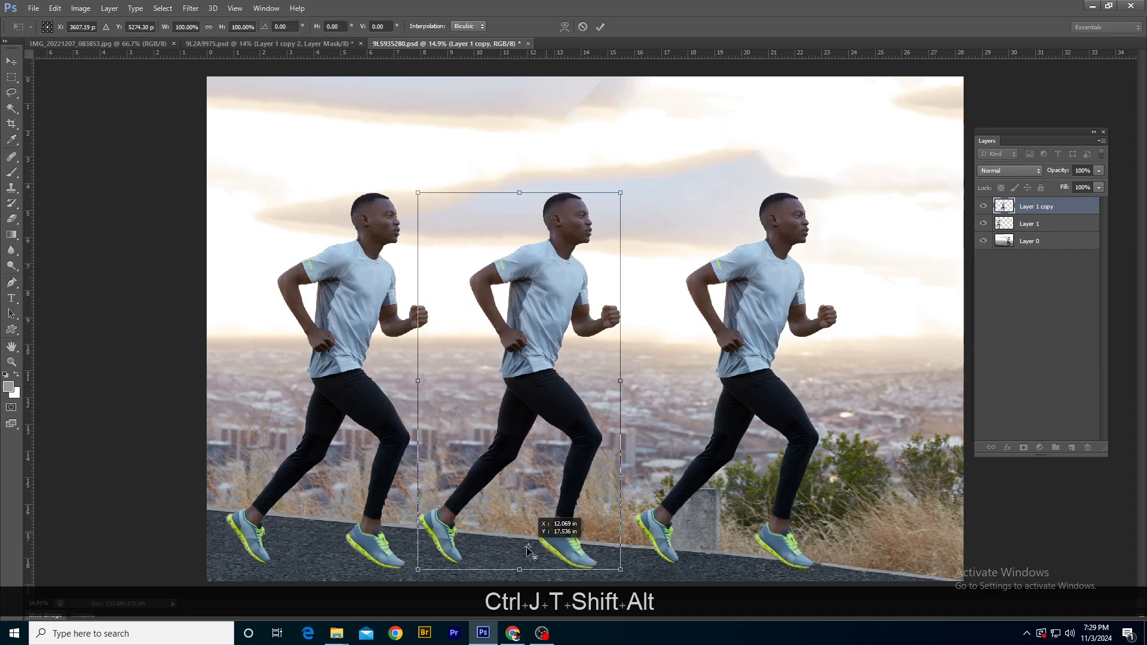
key(alt+shift)
drag(619, 197, 632, 172)
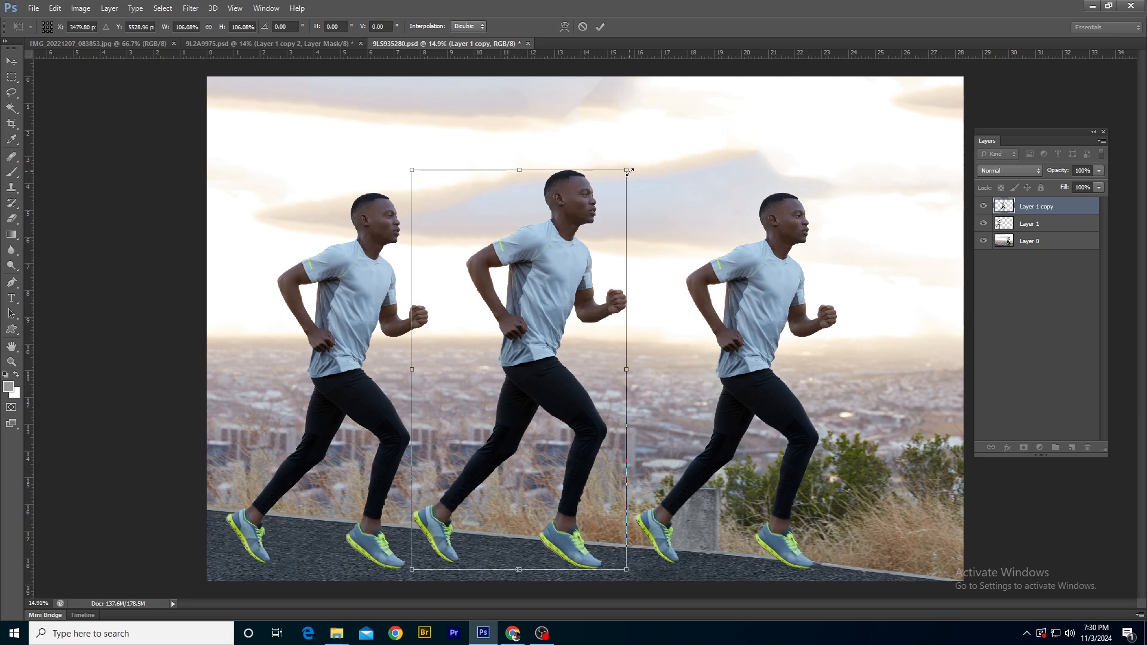
key(Return)
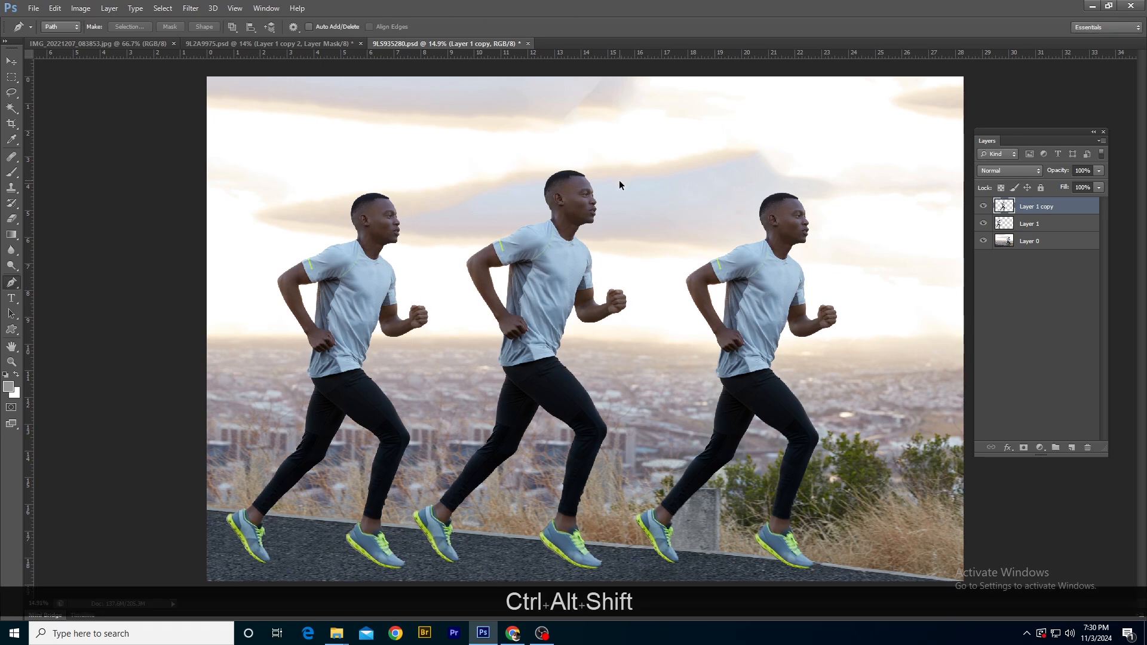
Repeat the enlarging transform as two new copies toward the right, and select all runner layers from Layer 1 to Layer 1 copy 3.
key(ctrl+alt+shift+t)
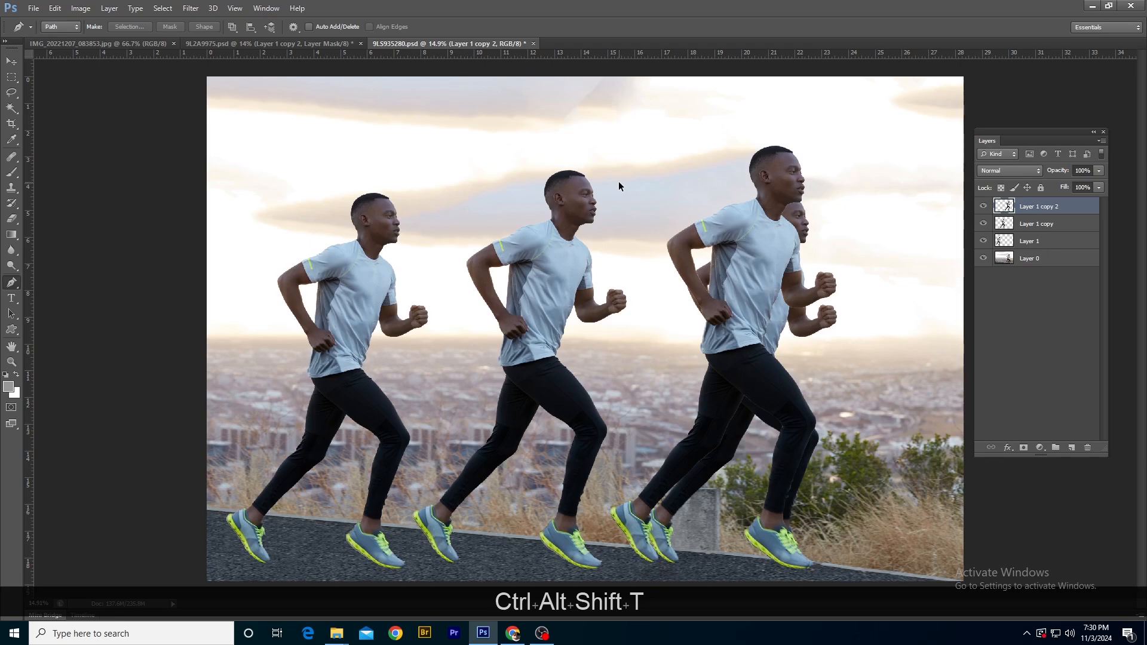
key(ctrl+alt+shift+t)
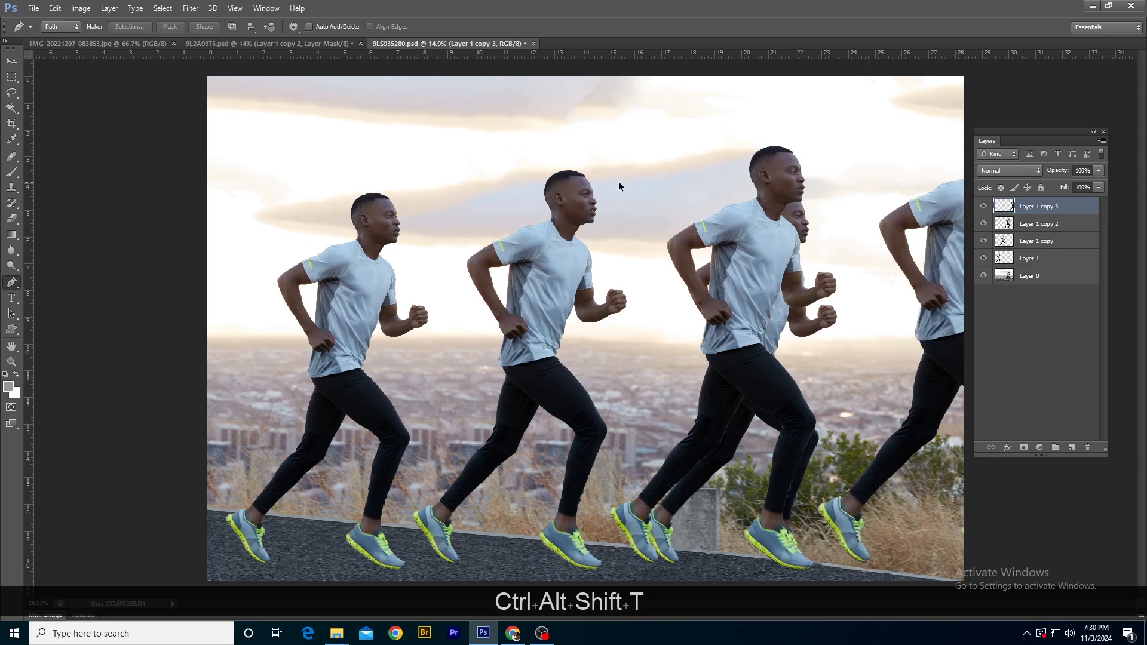
shift+click(1026, 261)
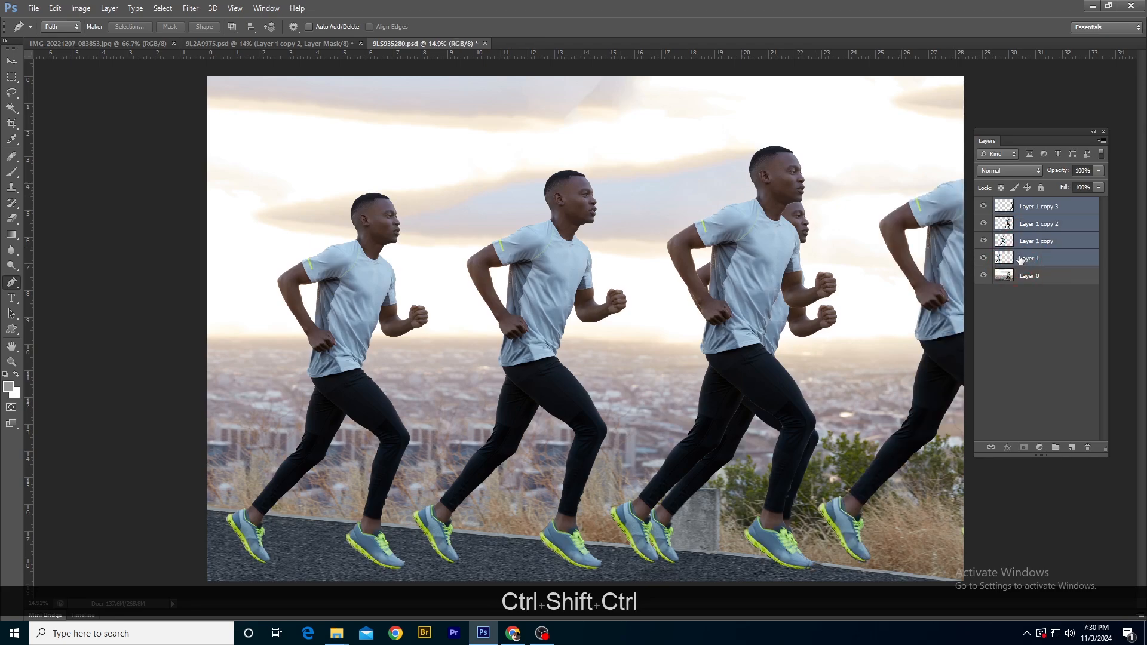
Scale the four selected runner layers together proportionally to 91.91% and shift the row left to fit within the canvas.
key(ctrl+t)
drag(833, 321, 778, 325)
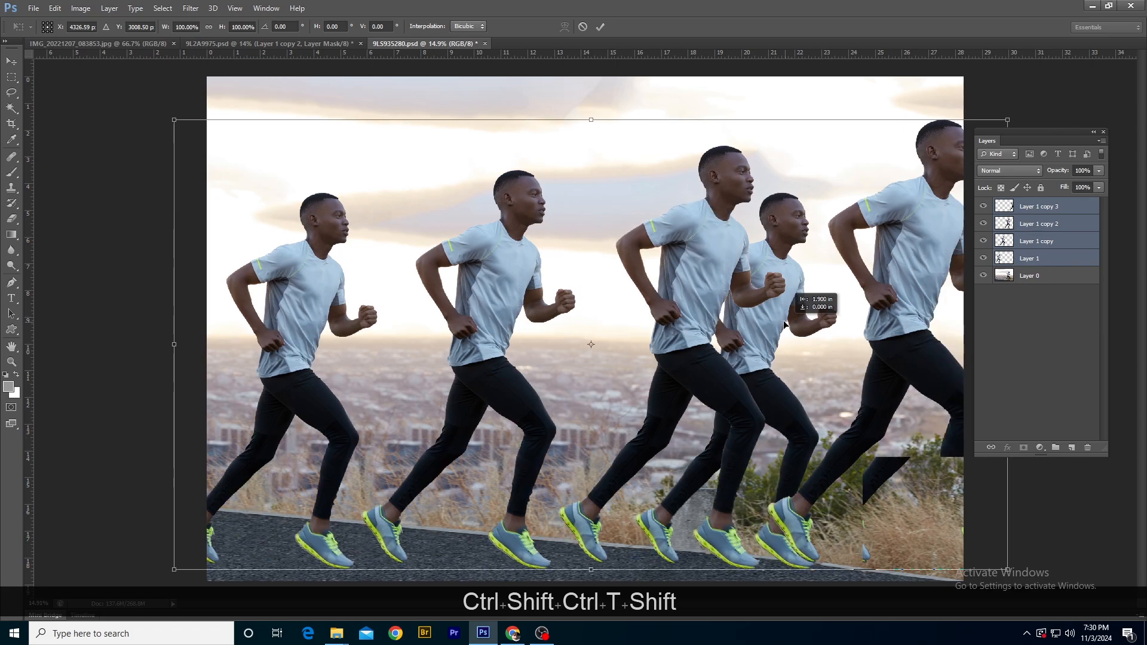
scroll(897, 227, down, 2)
drag(867, 203, 847, 211)
drag(808, 249, 784, 268)
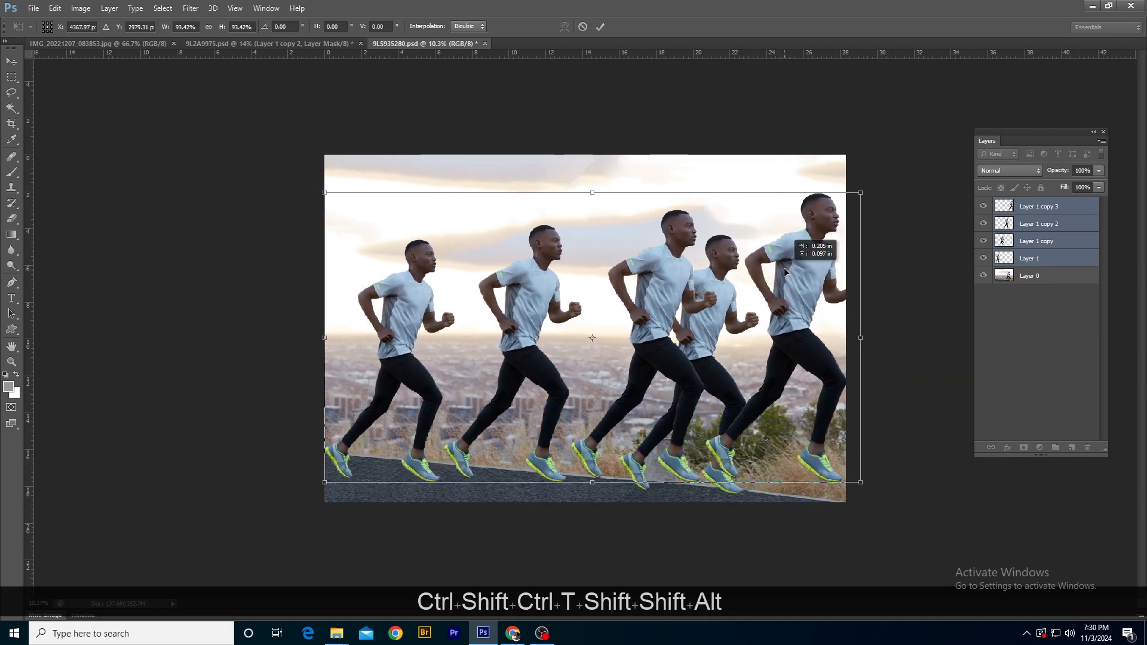
drag(861, 193, 859, 201)
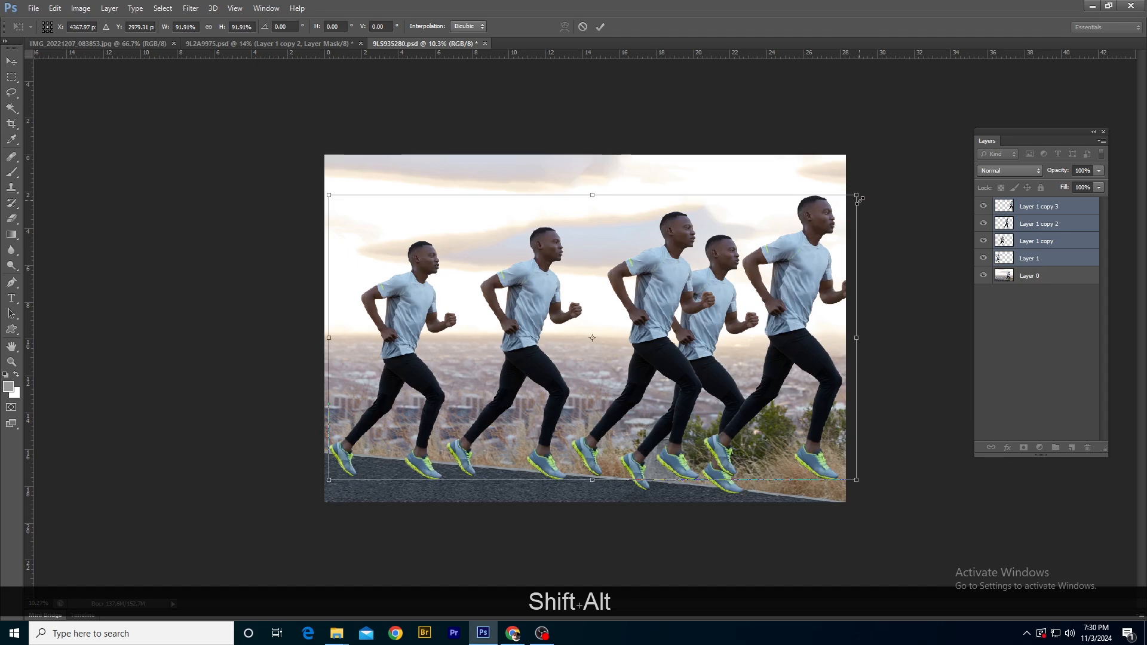
key(Return)
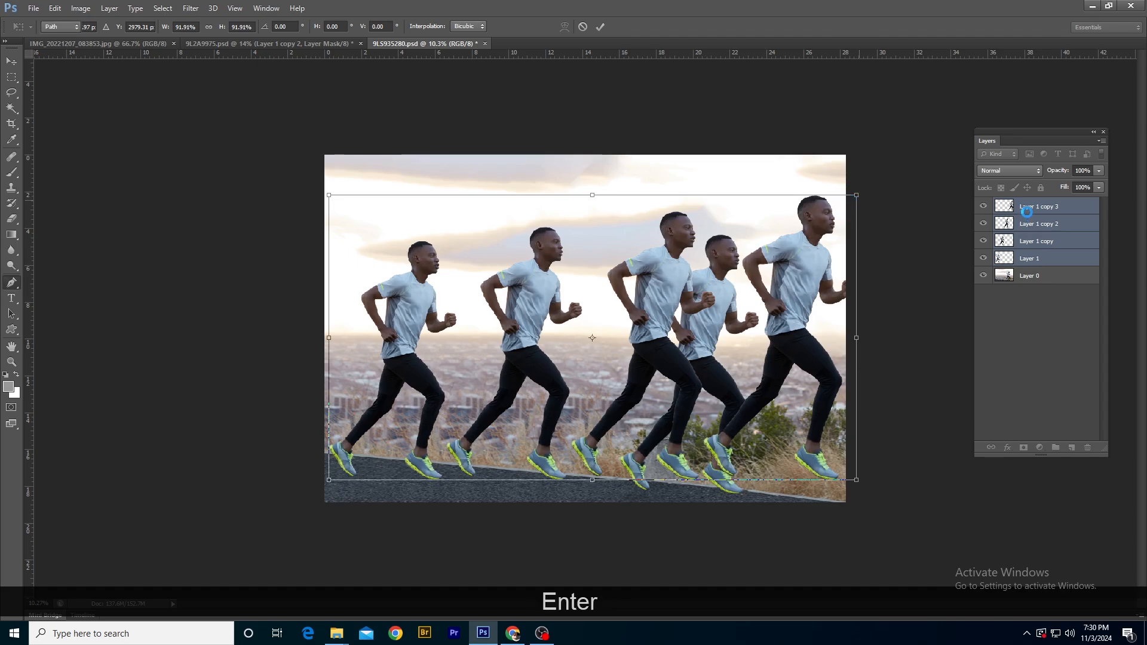
Undo the runner transforms, the duplicated copies and the move of Layer 1, back to Layer 1 at its original position.
click(1029, 213)
key(ctrl+alt+z)
key(ctrl+alt+z)
key(ctrl+alt+z)
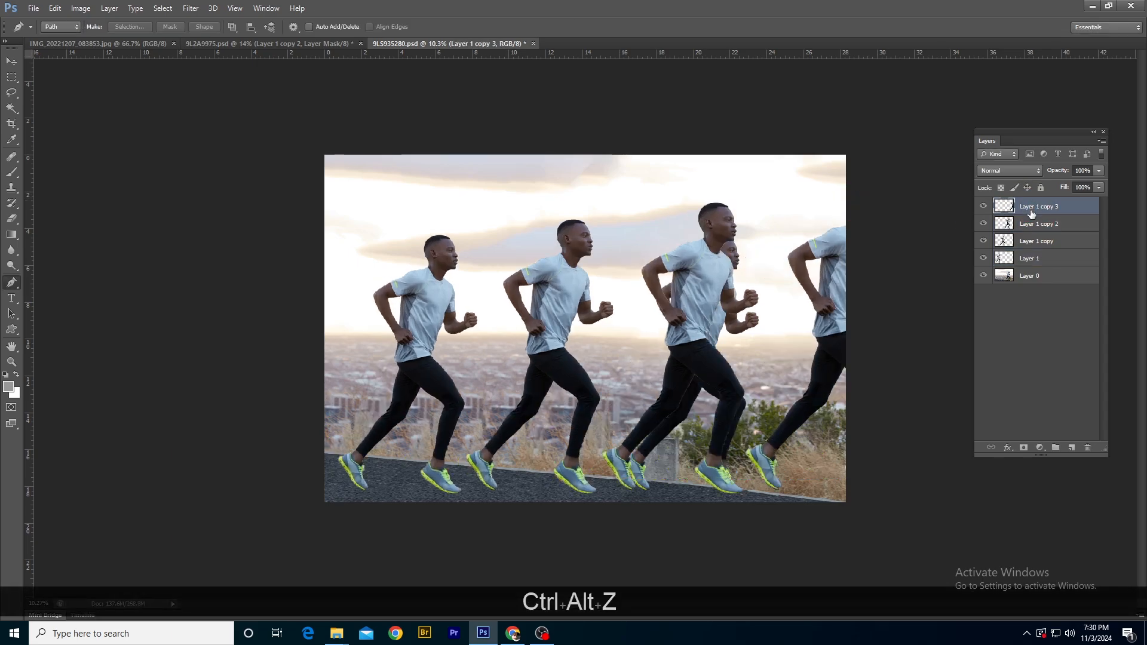
key(ctrl+alt+z)
key(ctrl+alt+z)
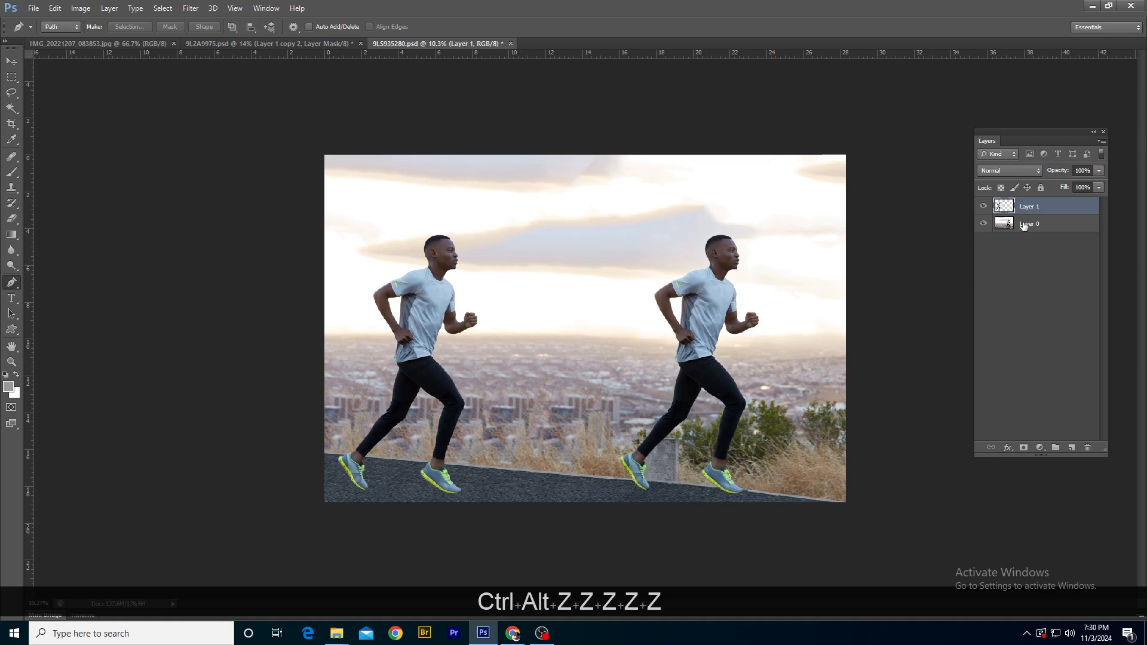
scroll(657, 303, down, 2)
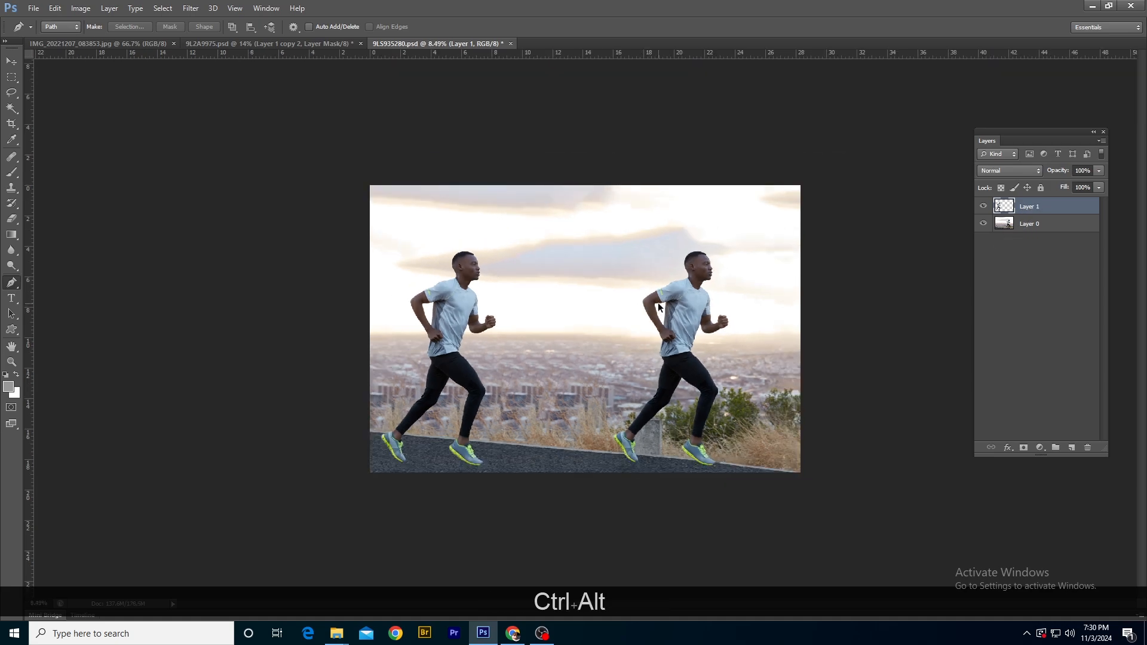
key(ctrl+alt+z)
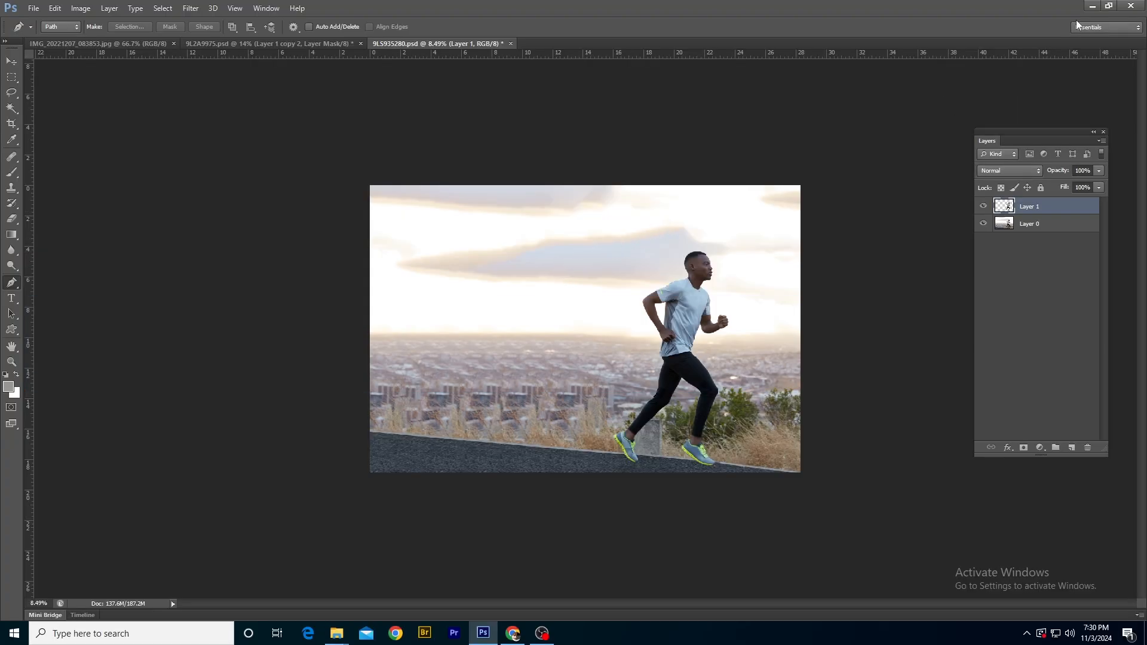
Switch to File Explorer and examine the source files and folder path in New folder inside Youtube Video Creat file.
click(1093, 6)
key(alt+Tab)
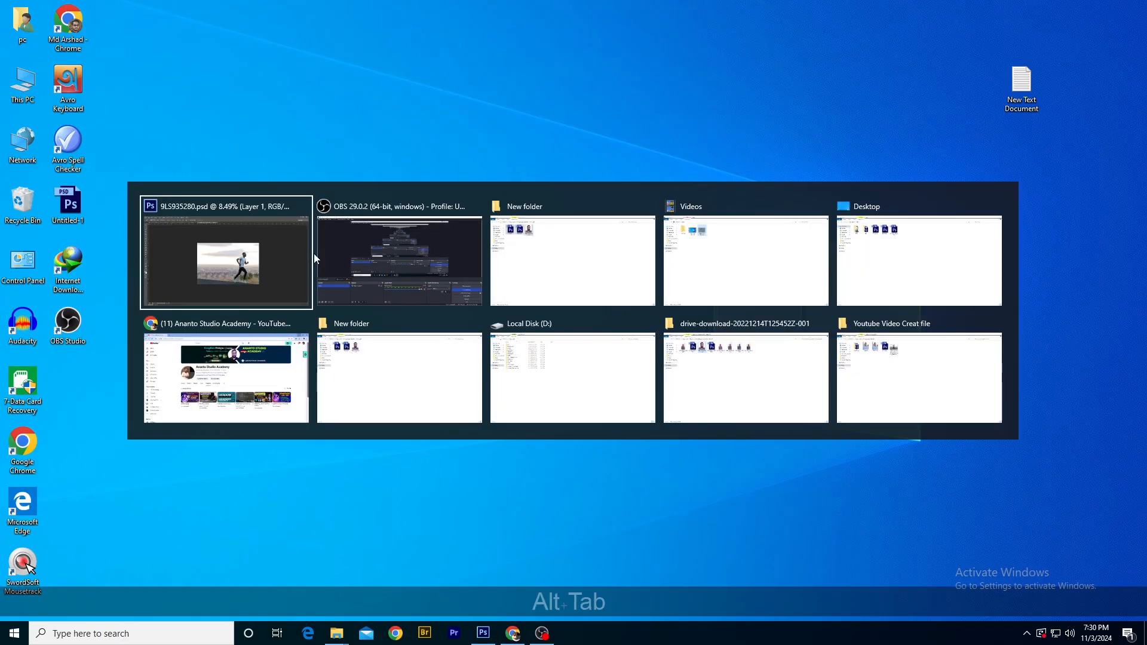
click(569, 269)
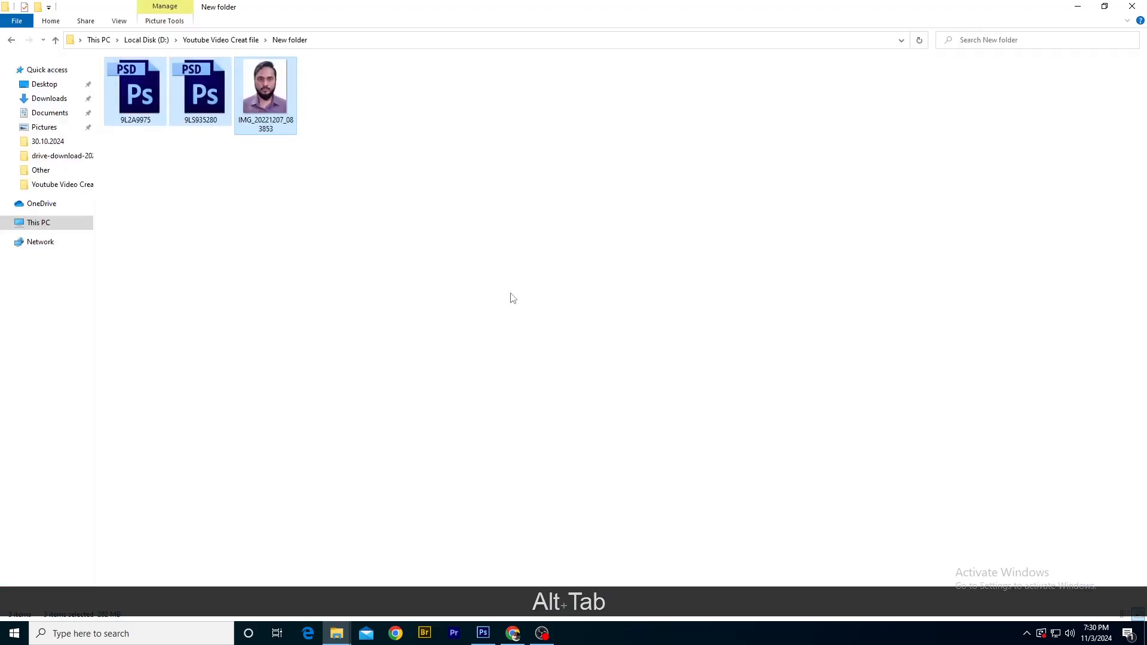
click(427, 37)
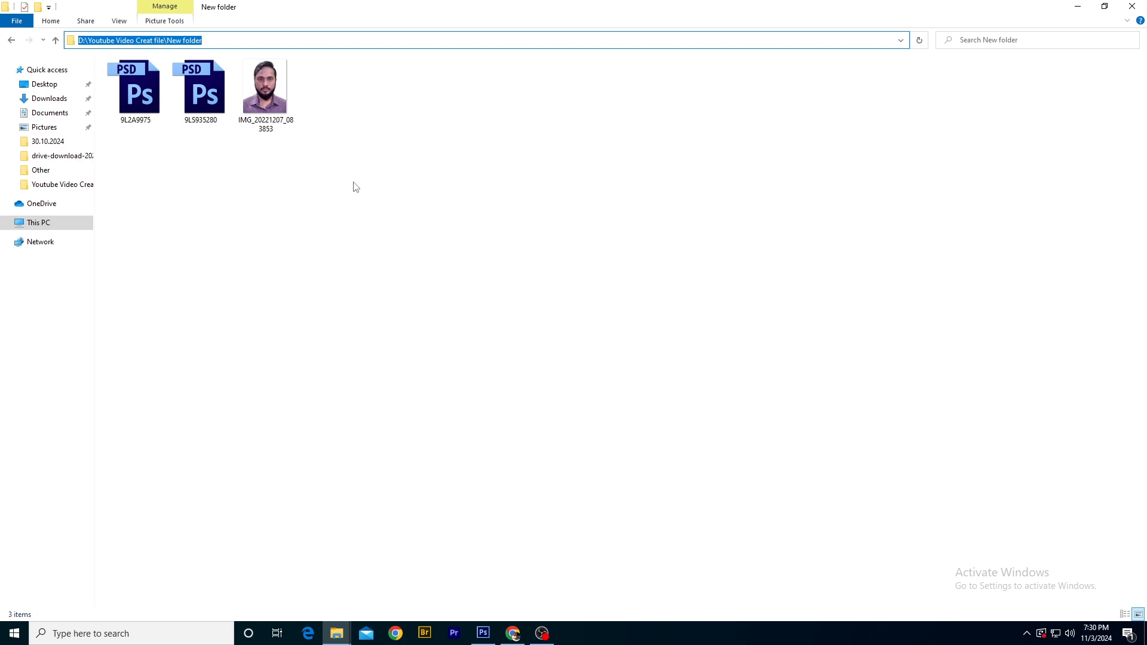
drag(302, 158, 150, 106)
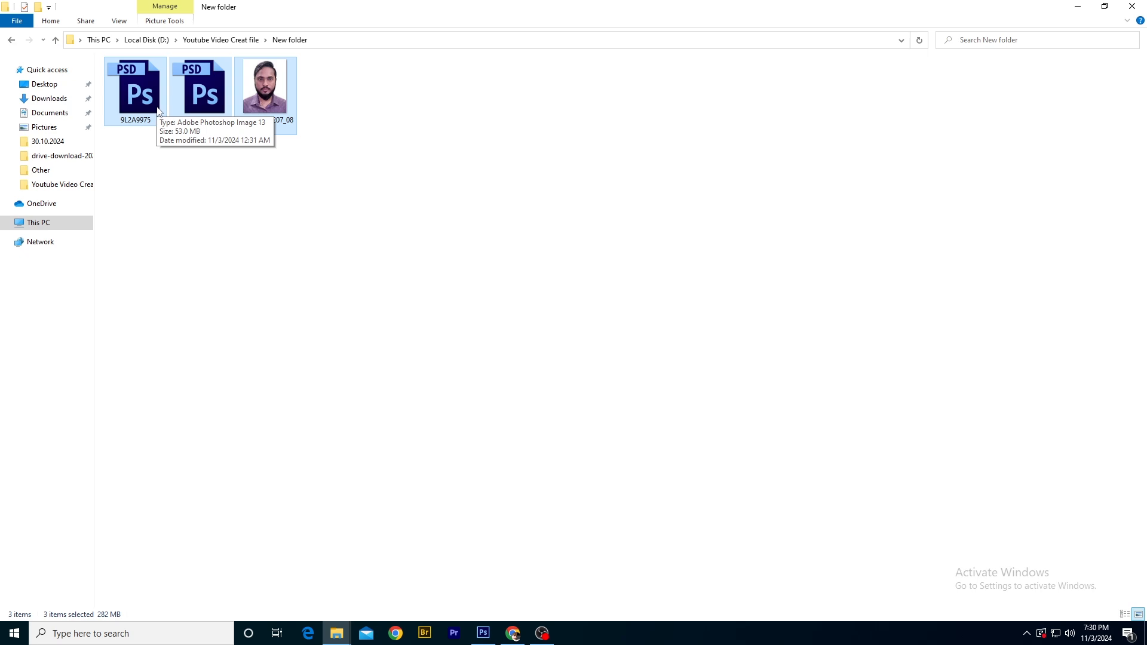
drag(311, 179, 143, 60)
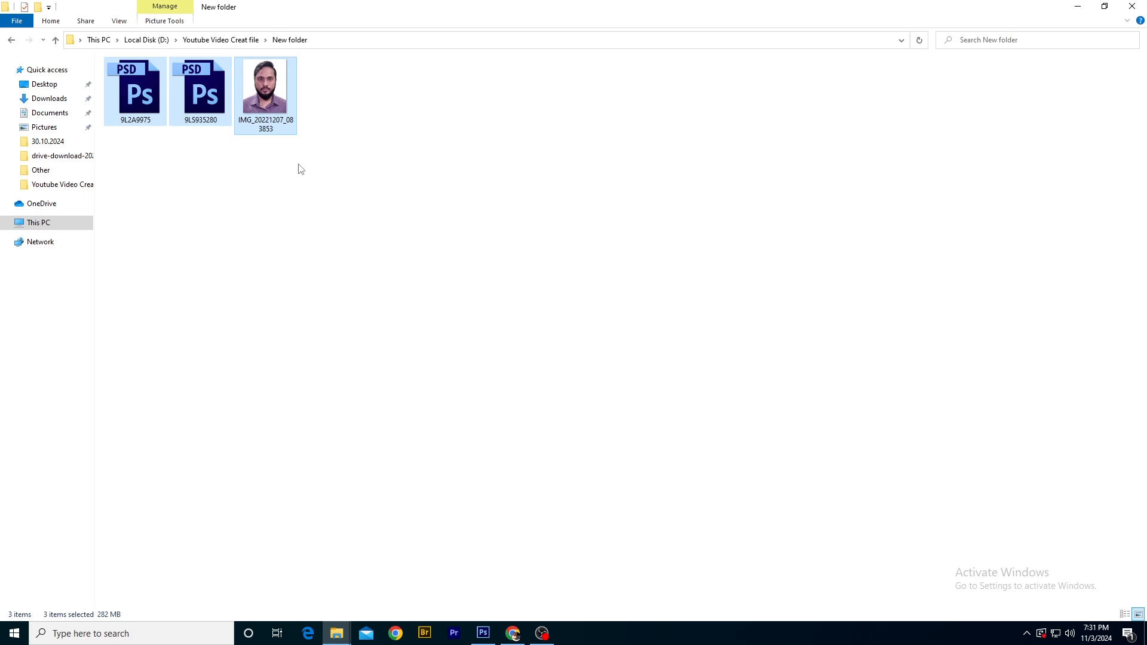
click(394, 46)
click(373, 149)
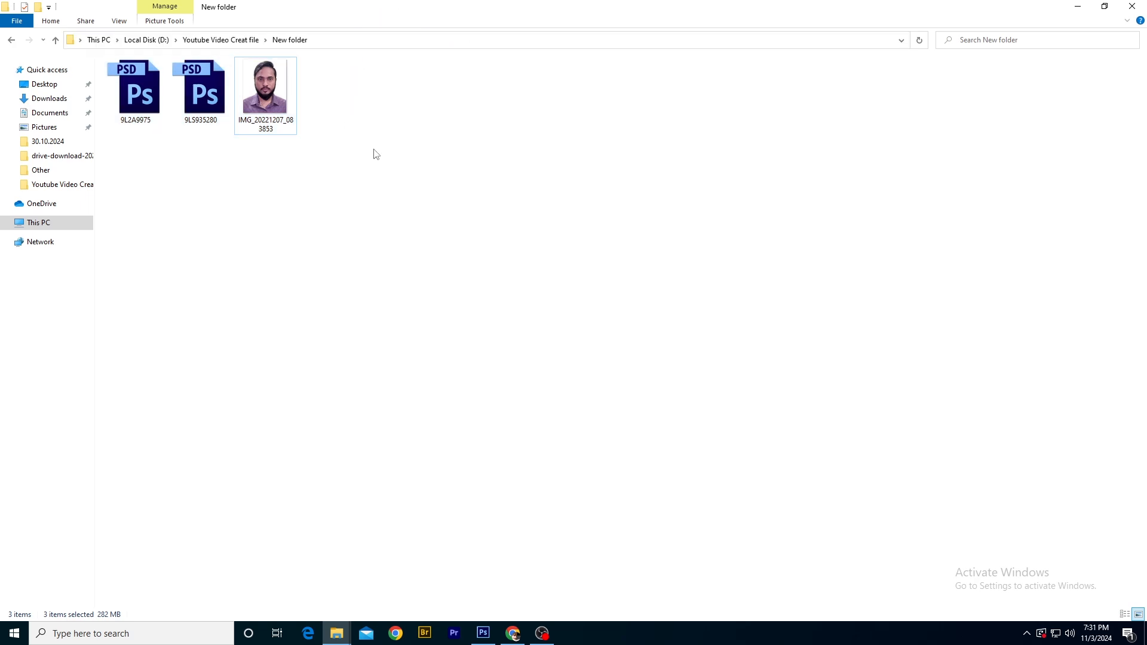
click(301, 204)
drag(353, 99, 119, 80)
click(303, 185)
Copy the folder path D:\Youtube Video Creat file\New folder from File Explorer.
click(402, 43)
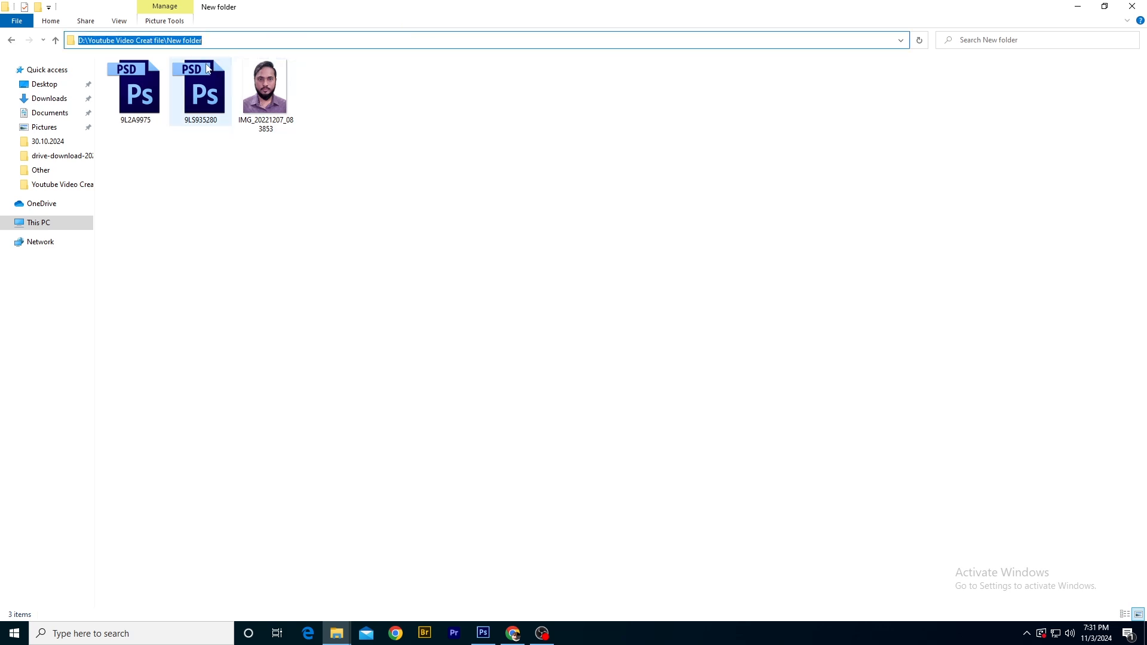
key(ctrl+c)
key(ctrl+c)
key(ctrl+c)
key(ctrl+c)
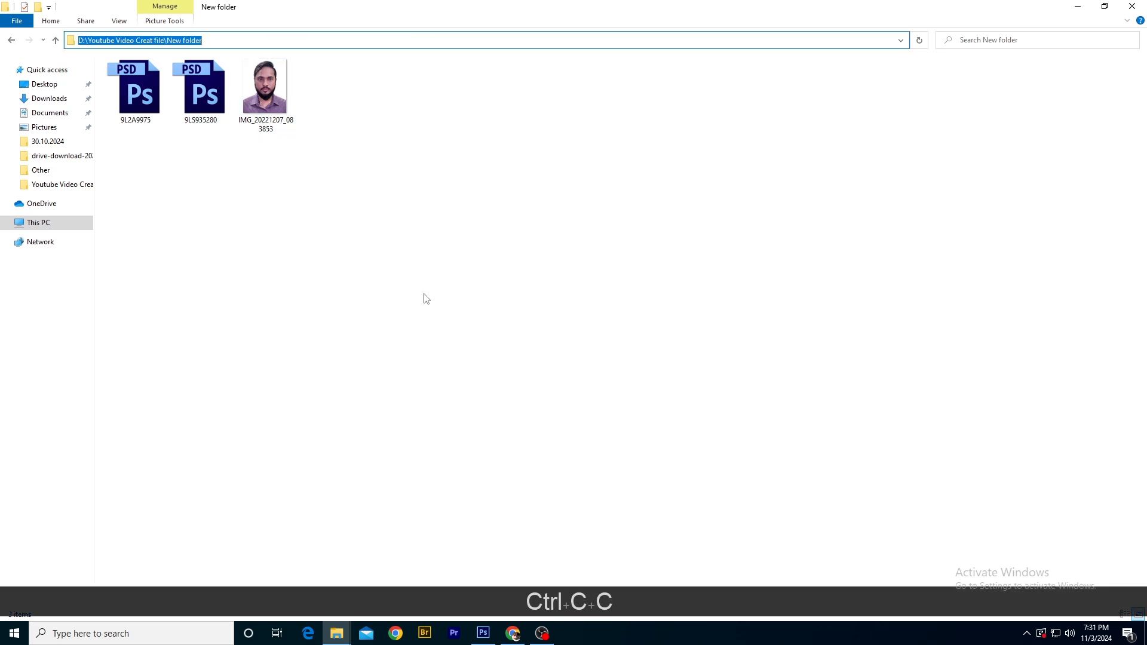
Switch back to Photoshop and open the Image Processor script from the 9LS935280.psd document.
click(481, 634)
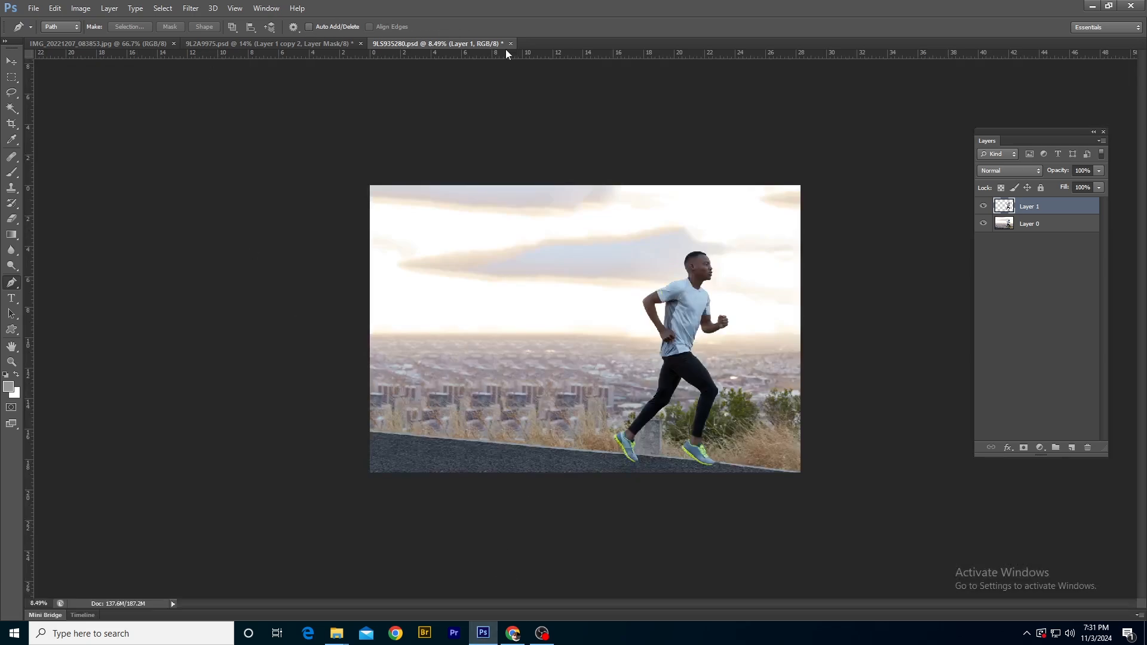
click(310, 44)
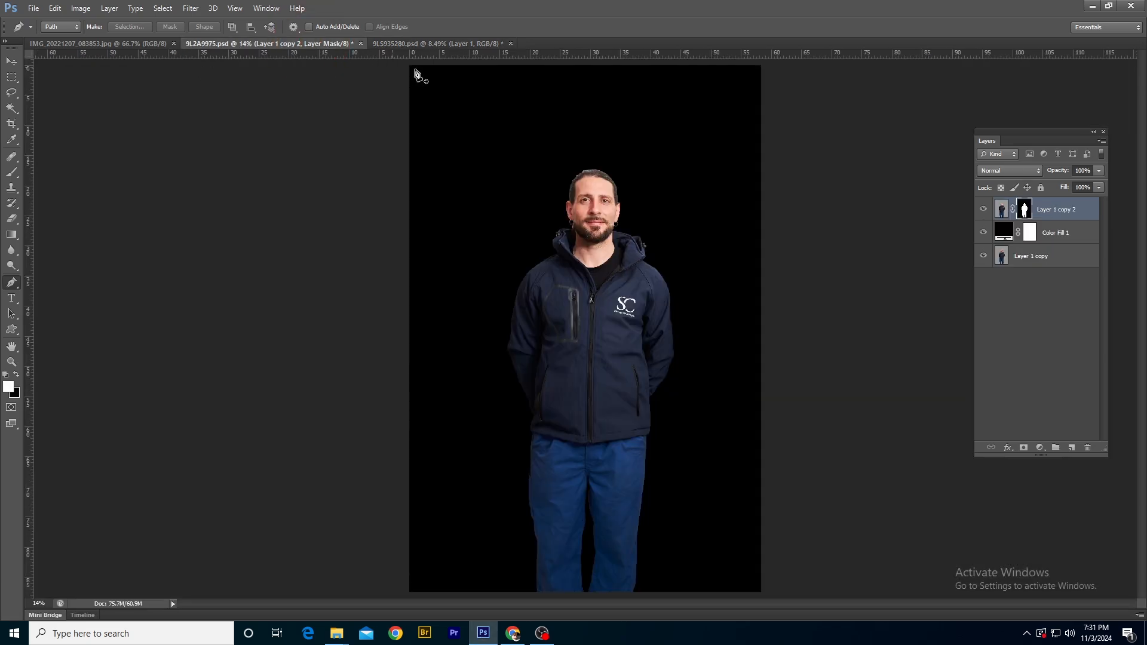
click(462, 43)
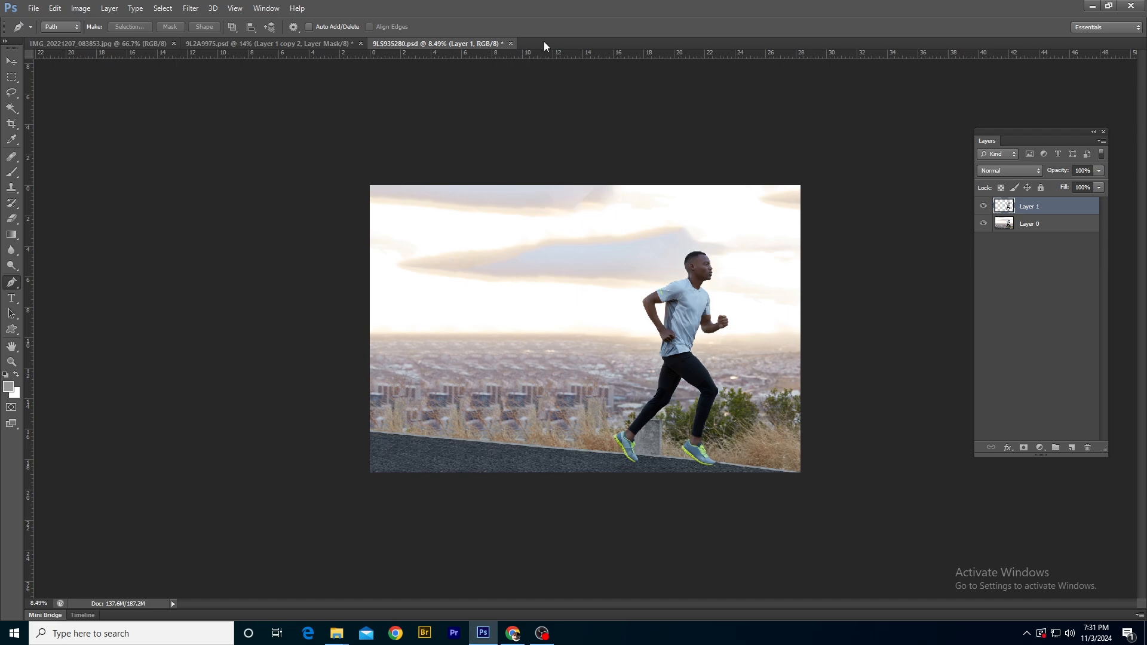
click(34, 8)
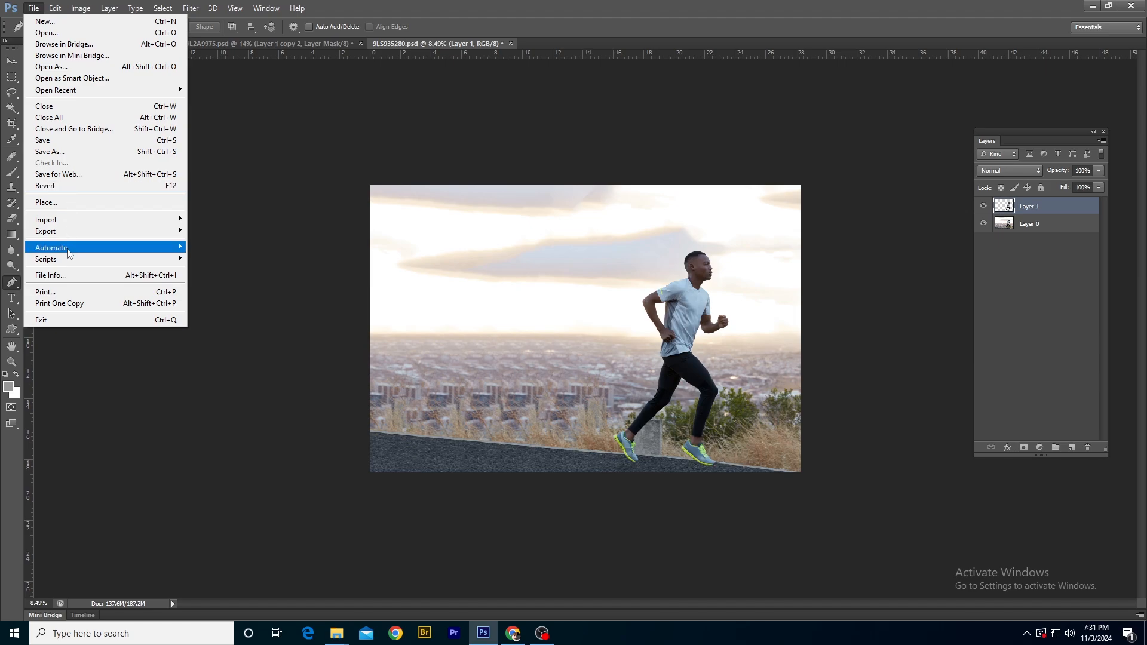
mouse_move(69, 259)
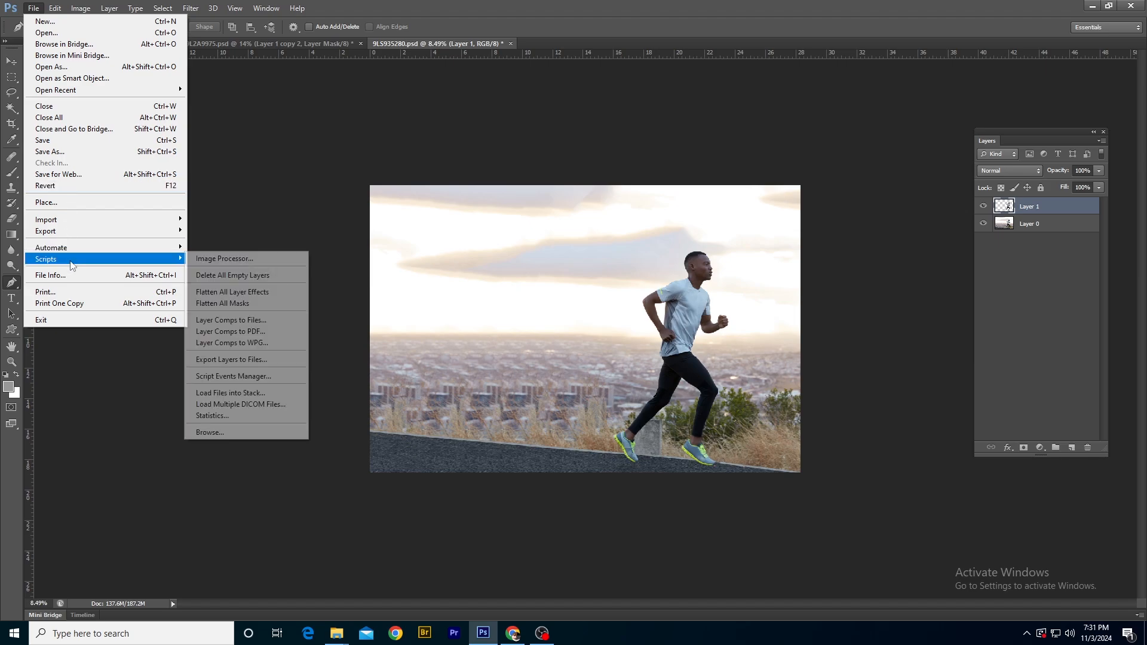
click(238, 260)
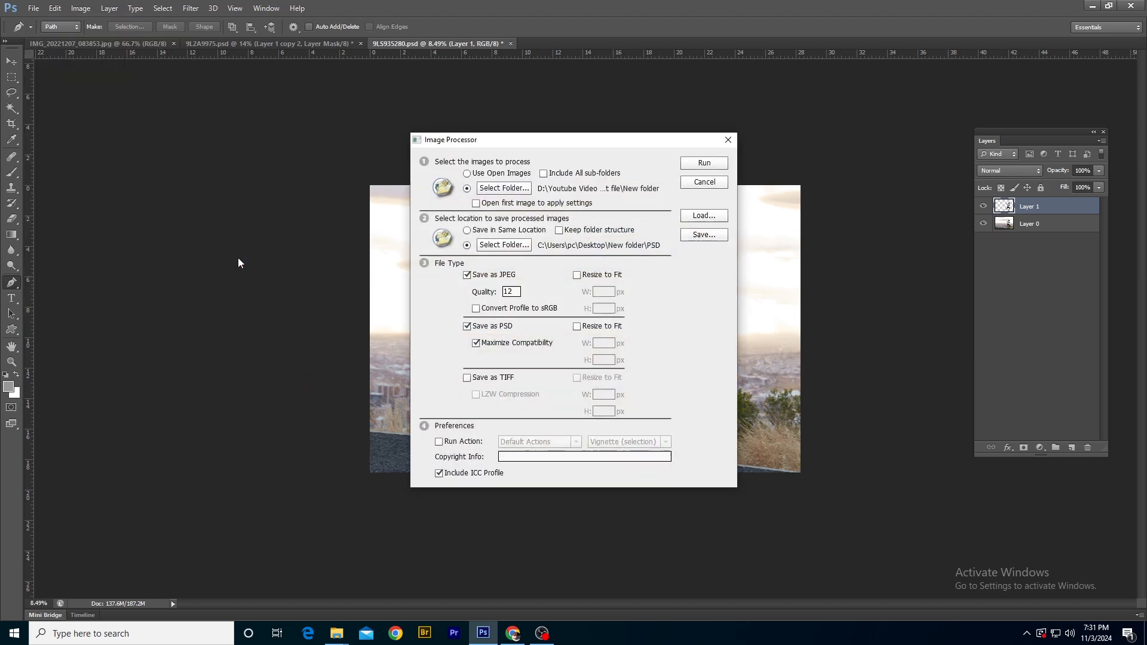
Set the save location for processed images to D:\Youtube Video Creat file\New folder using the copied path.
click(505, 246)
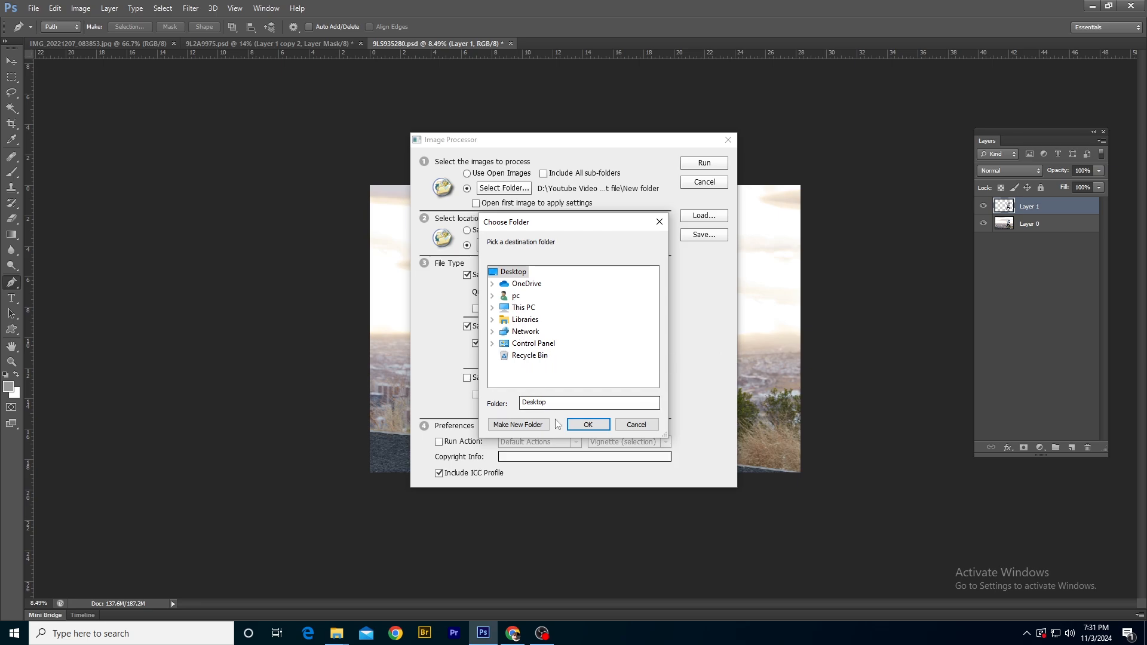
click(486, 406)
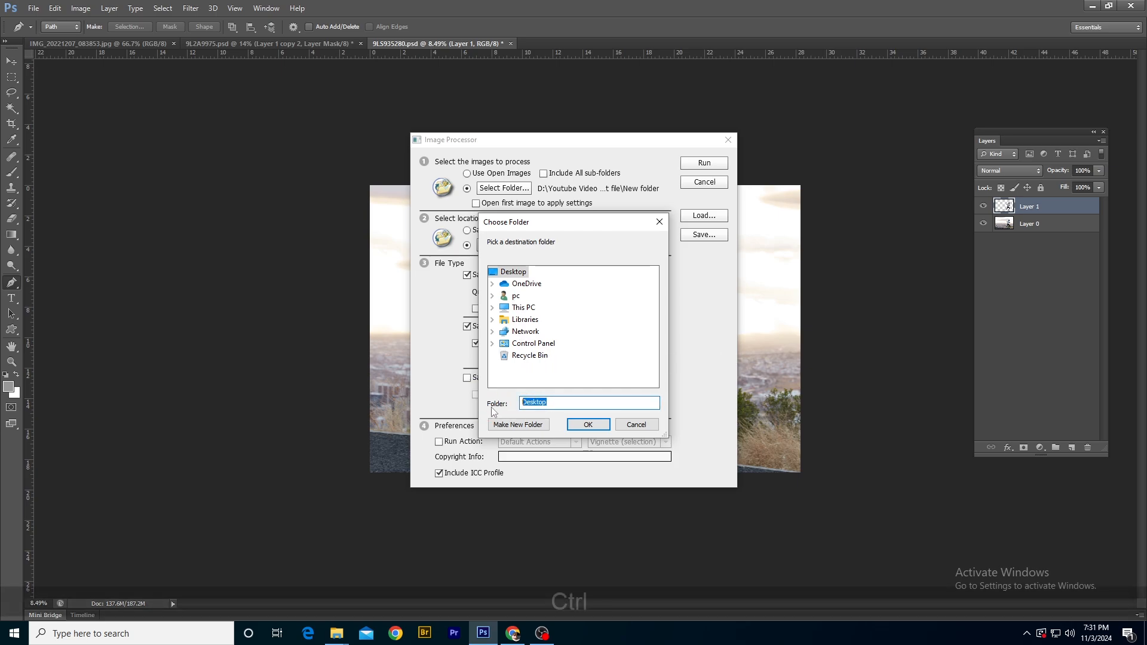
key(ctrl+v)
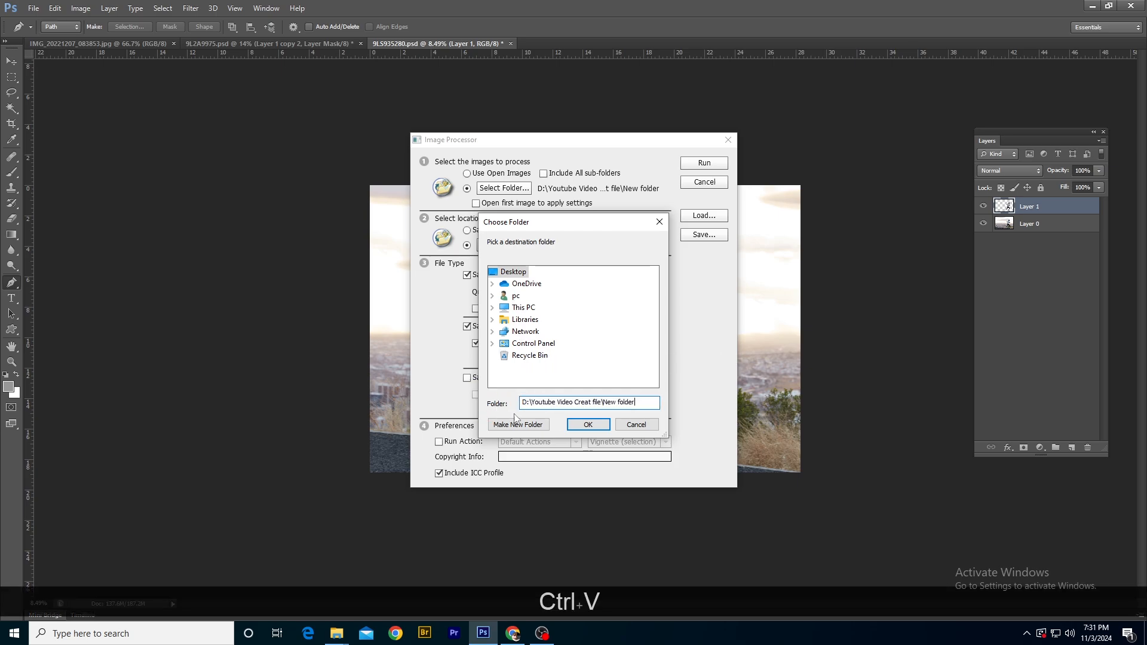
click(585, 426)
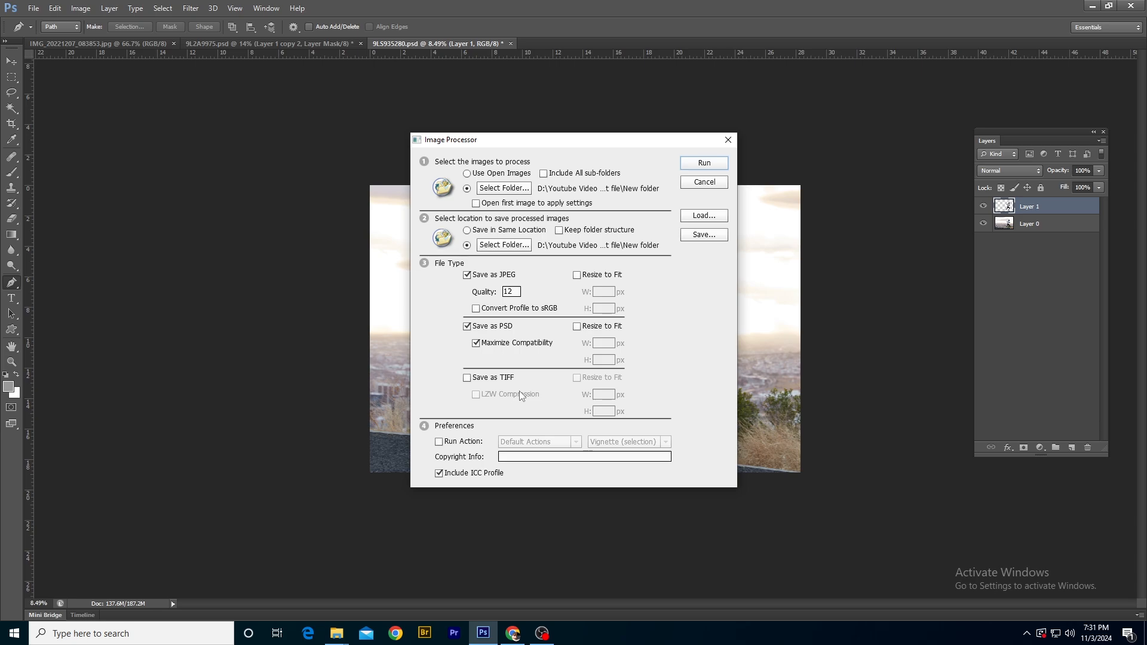
Run the Image Processor with JPEG output at quality 12 and PSD output enabled, leaving TIFF output off.
double_click(512, 292)
click(490, 275)
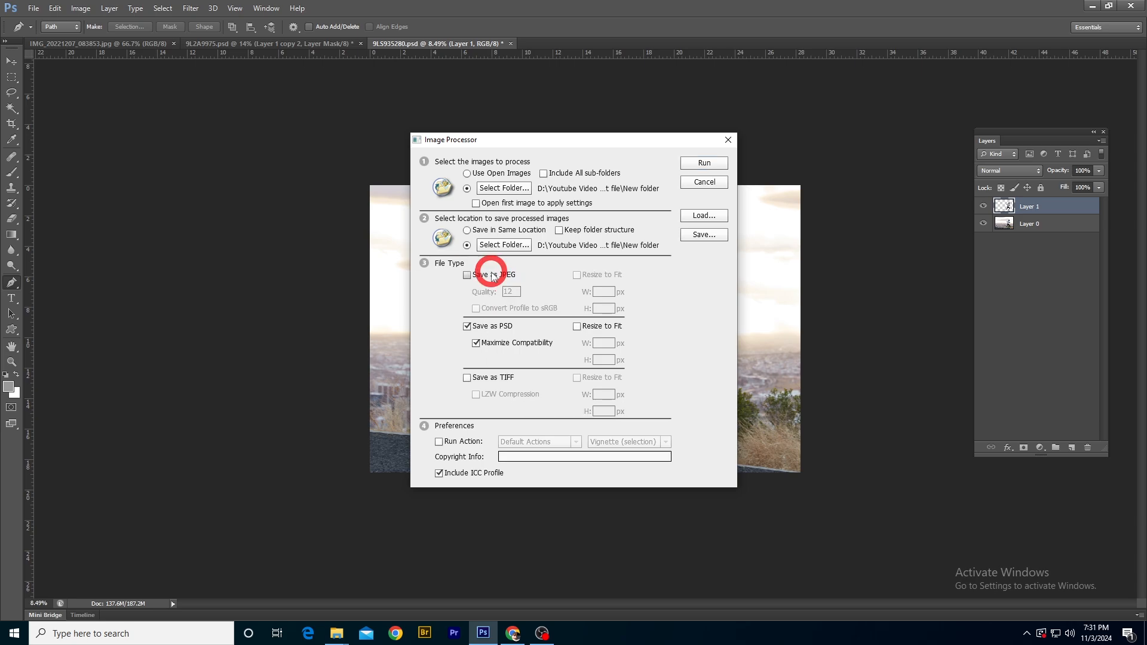
click(467, 276)
click(467, 276)
click(467, 276)
click(467, 326)
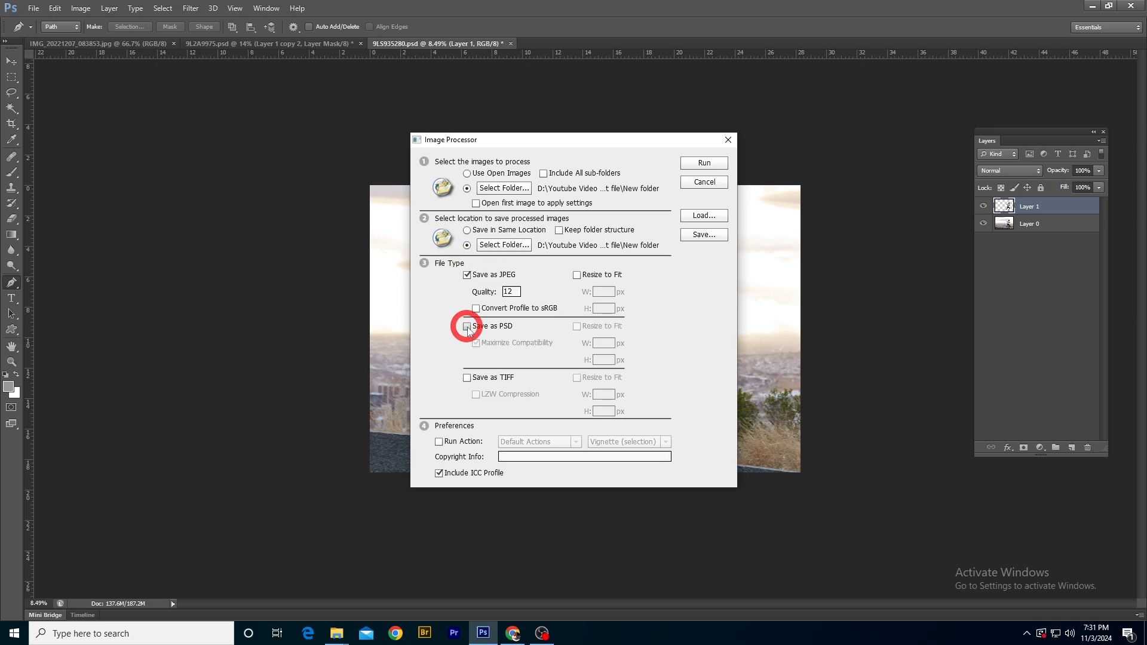
click(467, 326)
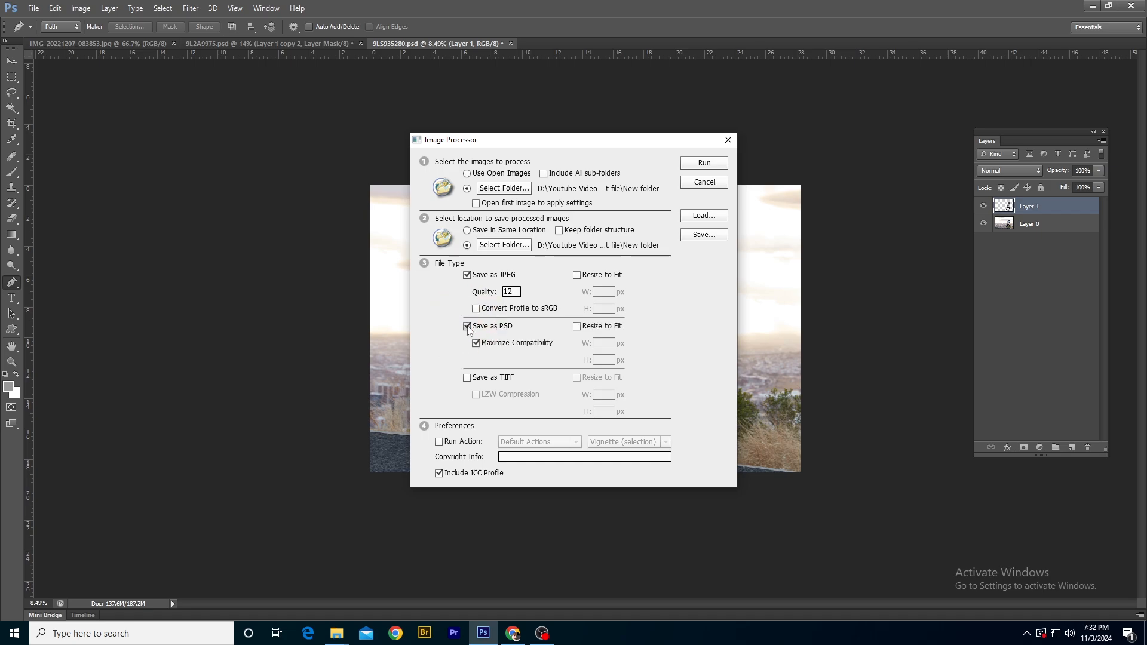
click(468, 378)
click(468, 379)
click(708, 163)
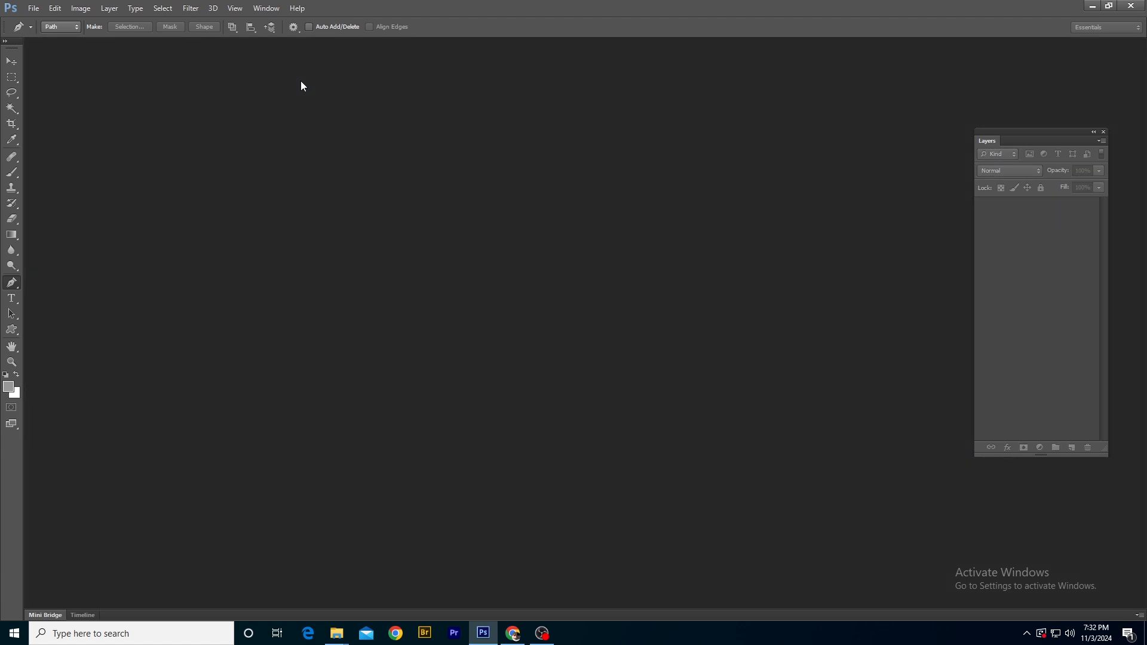
Switch to File Explorer and check the processed files inside the PSD and JPEG output folders.
key(alt+Escape)
double_click(201, 120)
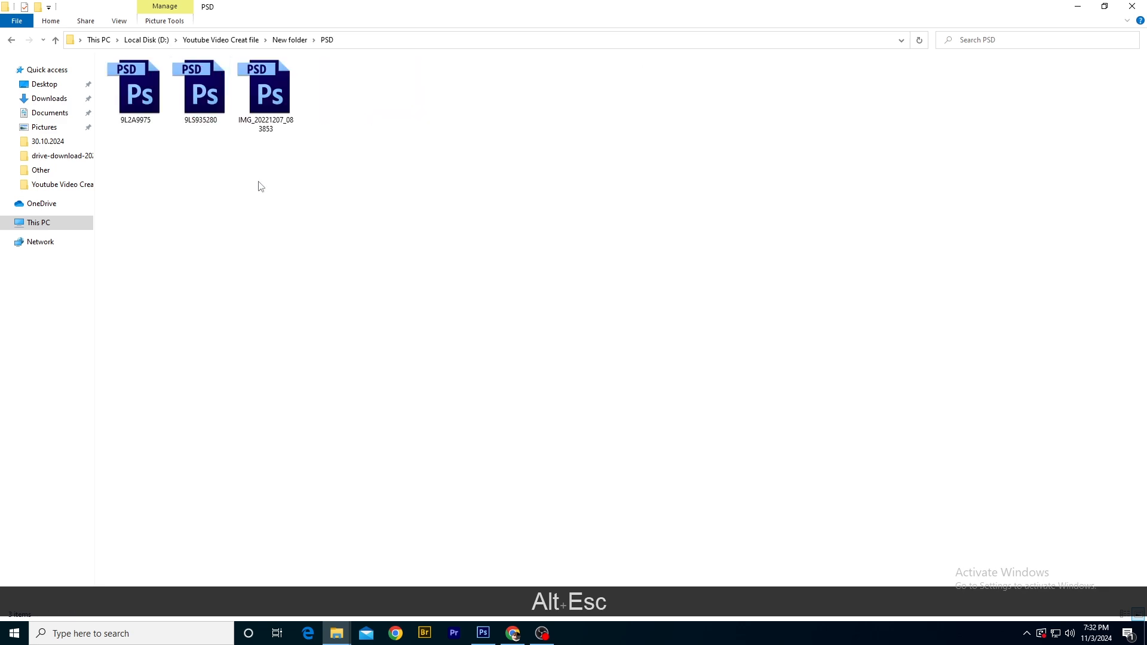
drag(294, 163, 115, 74)
key(BackSpace)
drag(279, 136, 466, 88)
double_click(152, 111)
drag(169, 143, 363, 79)
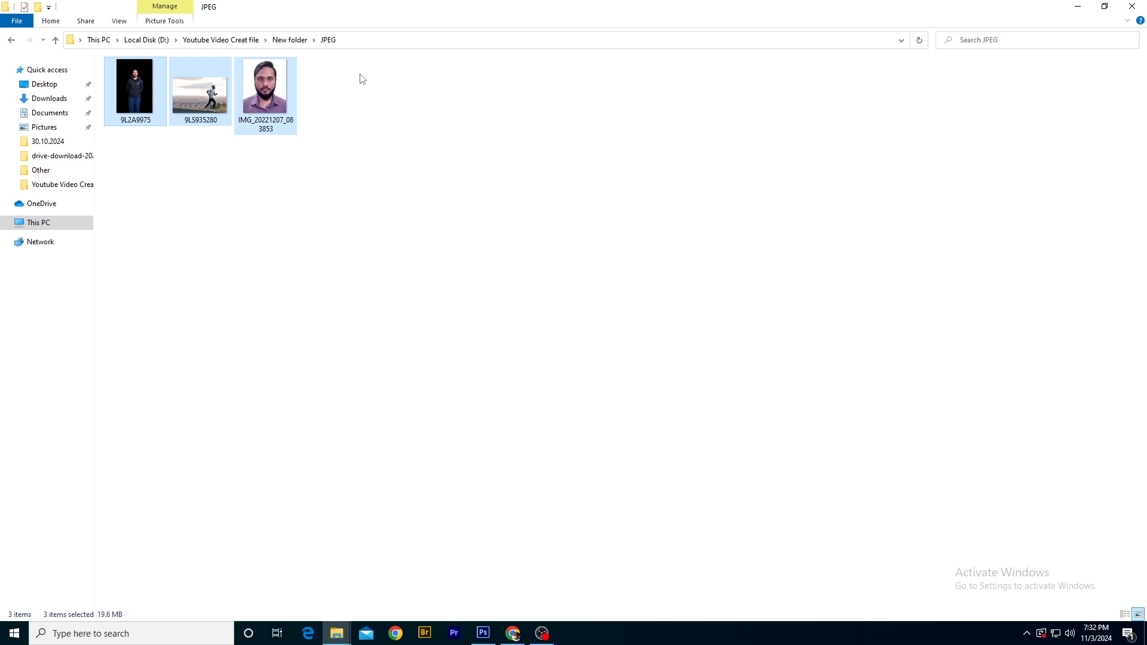
key(BackSpace)
Check Photoshop, then return to New folder in File Explorer and select the JPEG and PSD output folders.
click(492, 635)
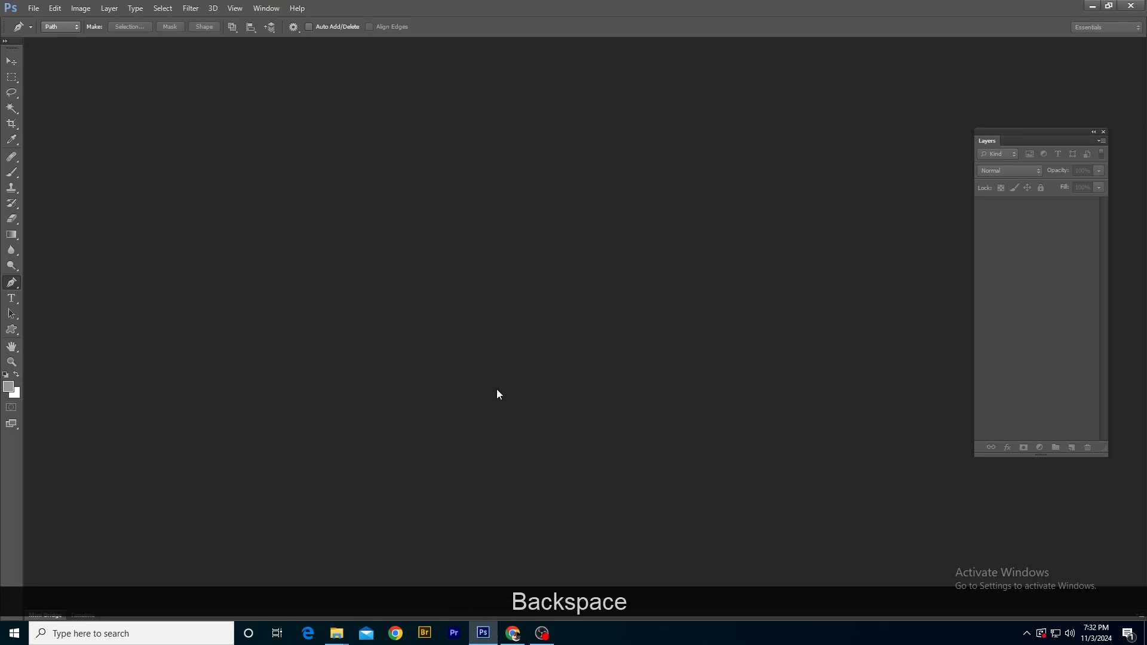
click(1092, 7)
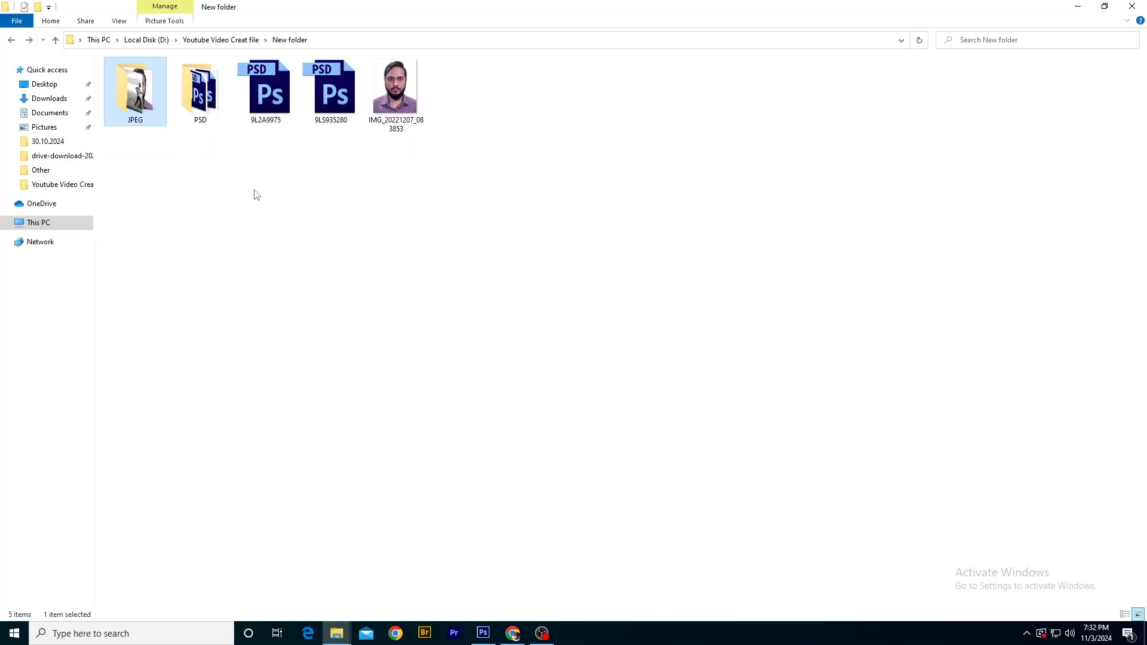
drag(225, 171, 156, 106)
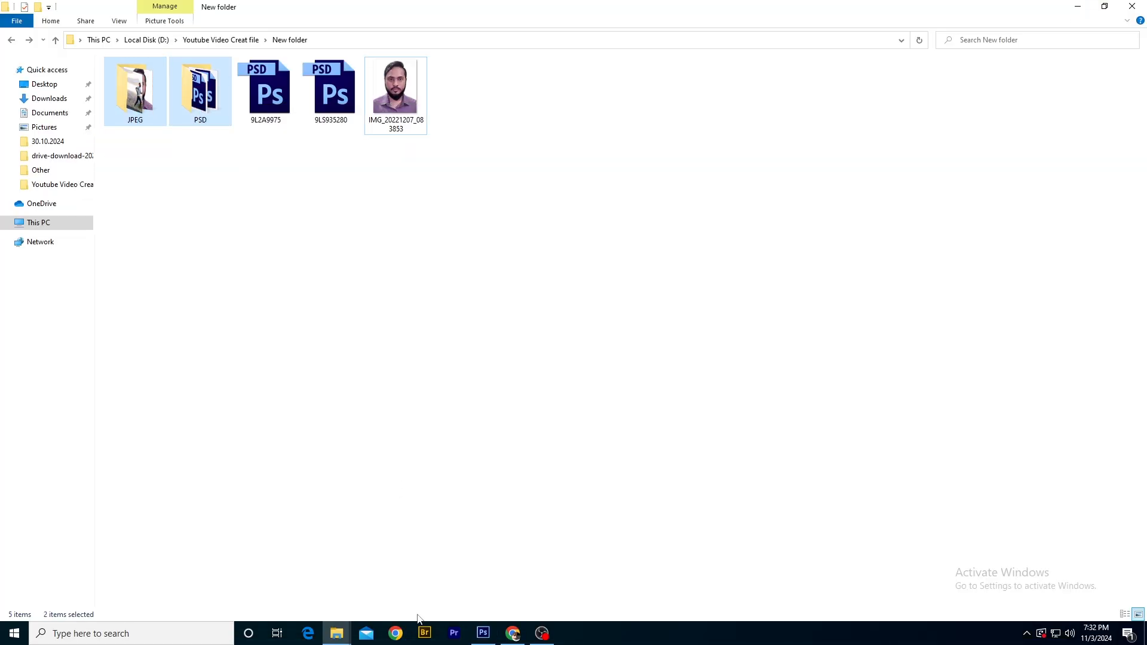
Switch to Photoshop and open the Image Processor script with the currently open images as its source.
click(484, 633)
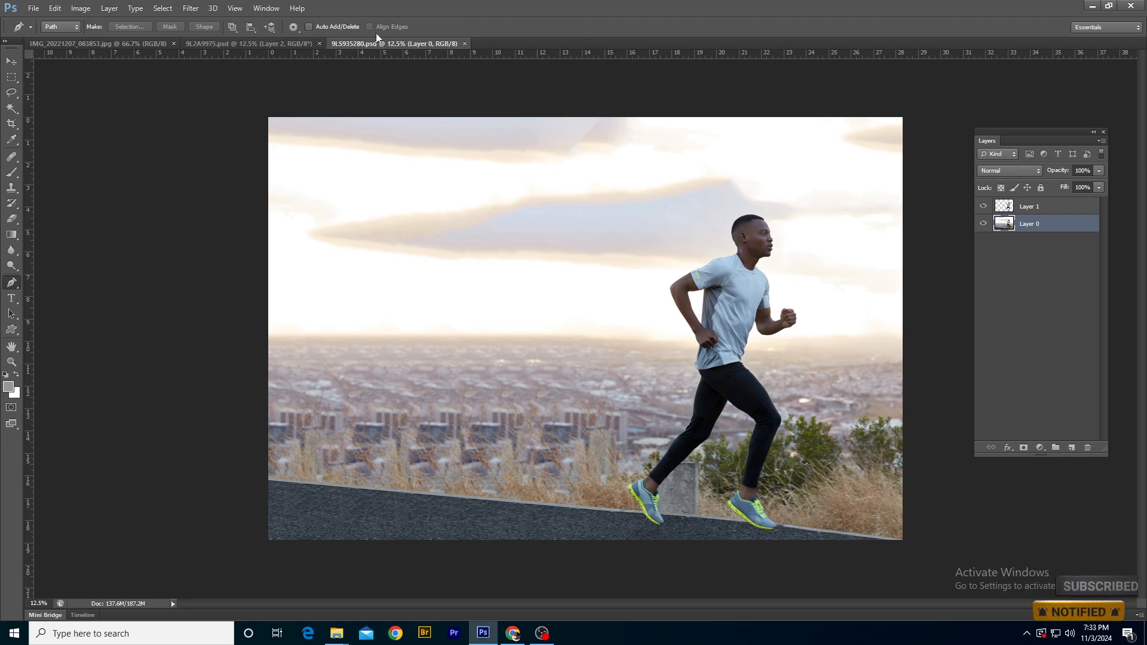
click(34, 9)
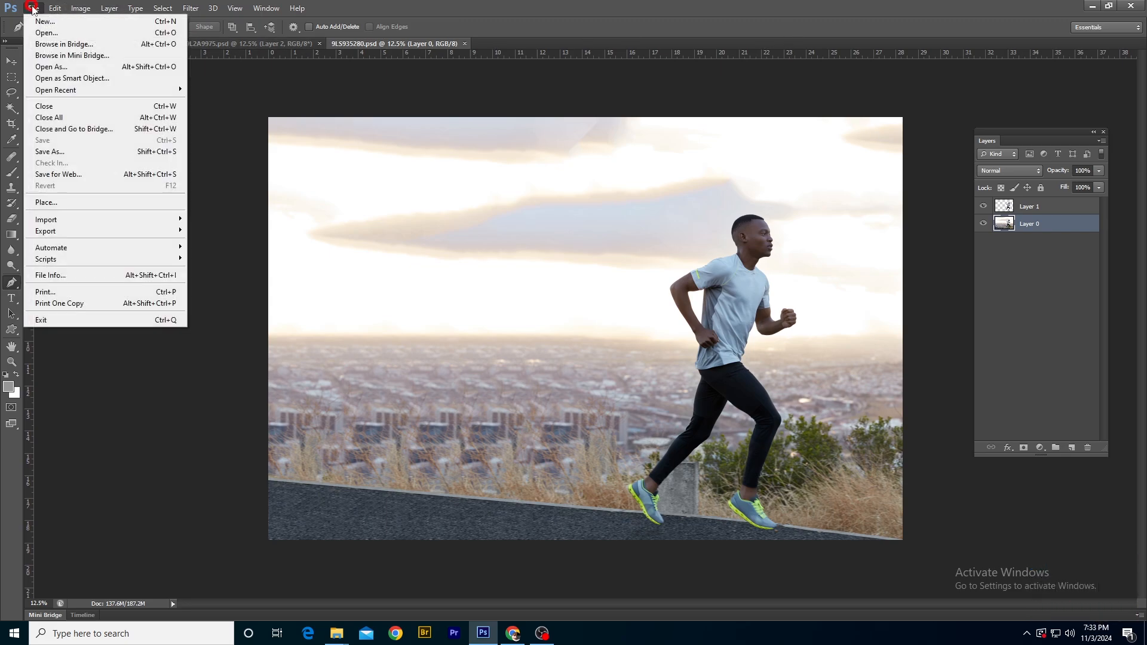
mouse_move(105, 262)
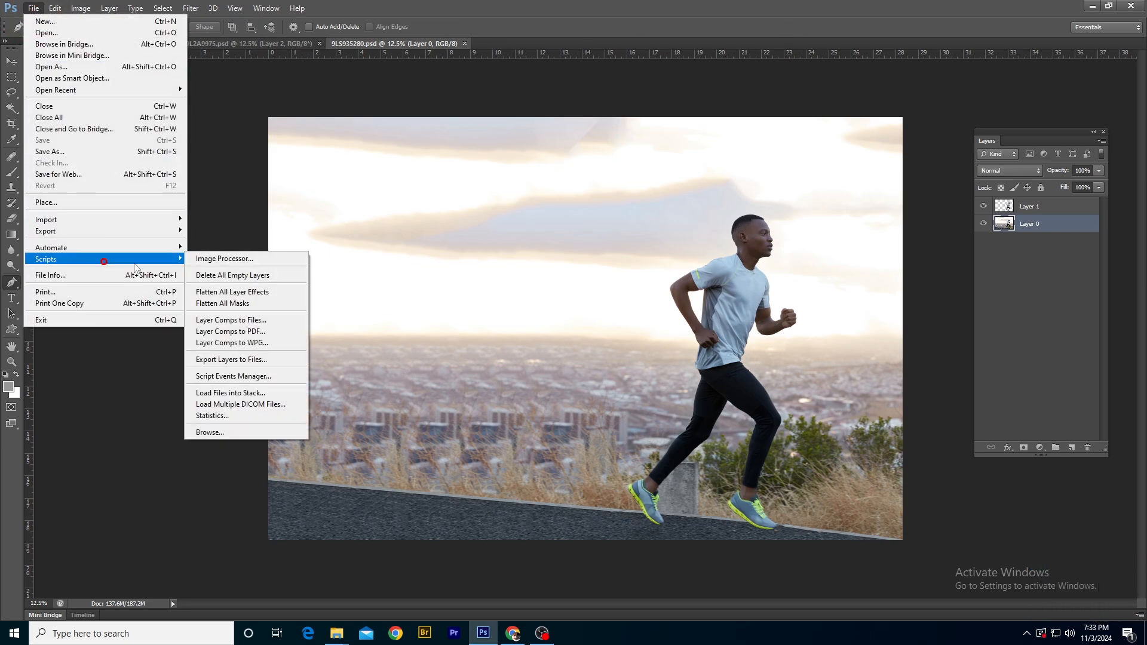
click(232, 260)
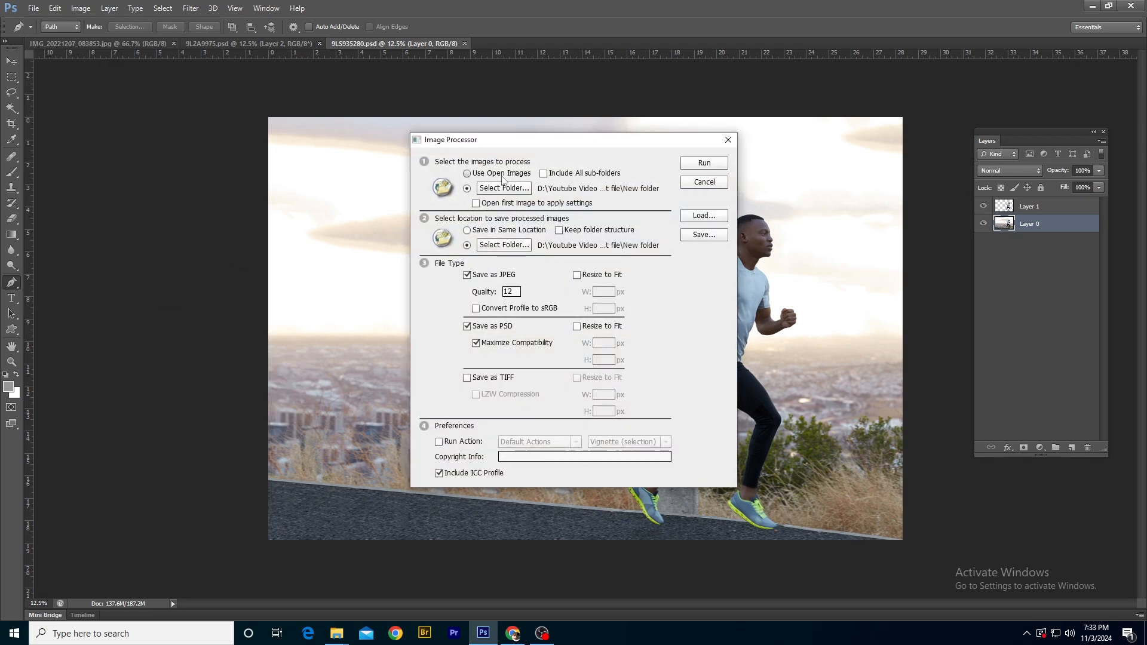
click(467, 174)
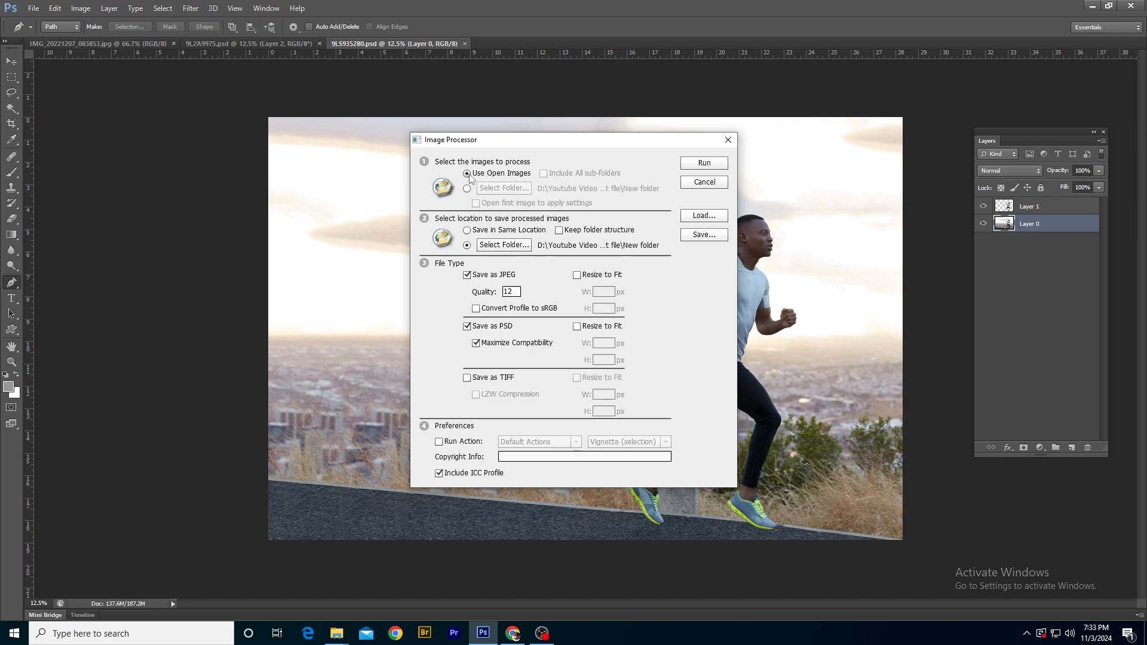
Create a folder named New folder on the Desktop while choosing the destination for the processed images.
click(510, 246)
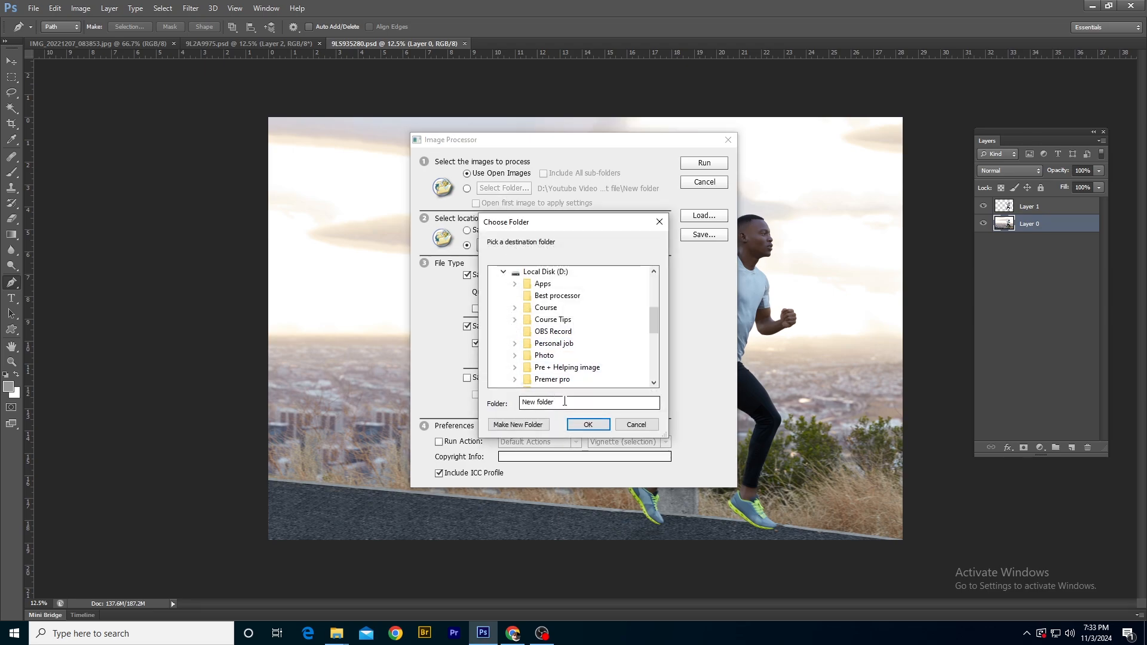
scroll(506, 302, up, 10)
click(512, 272)
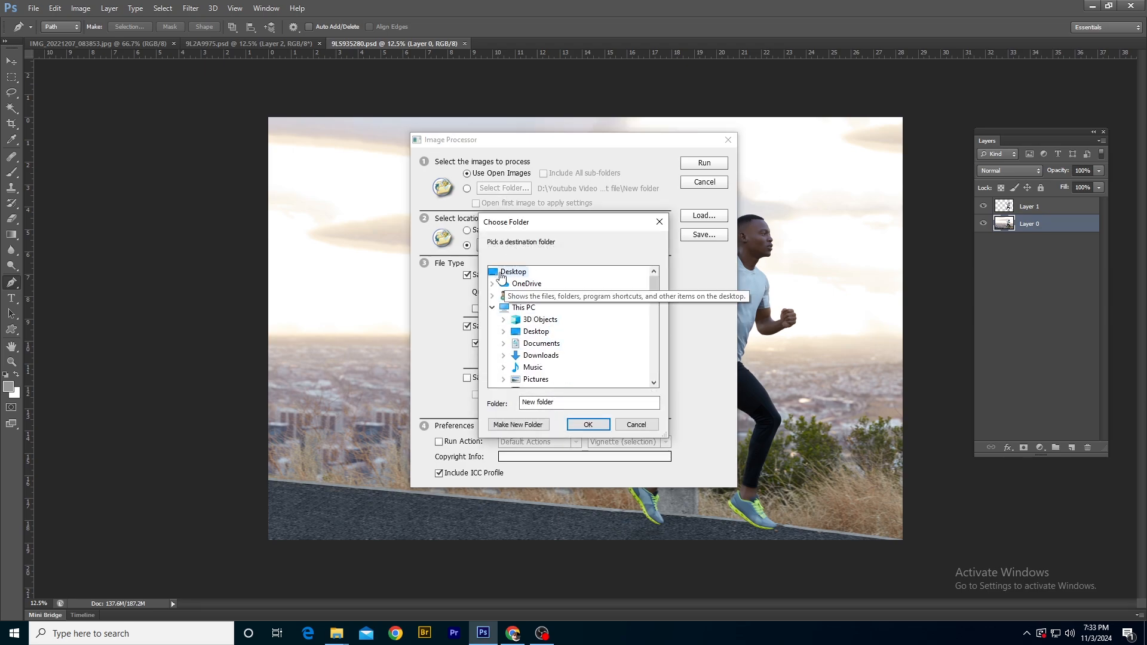
scroll(562, 332, down, 10)
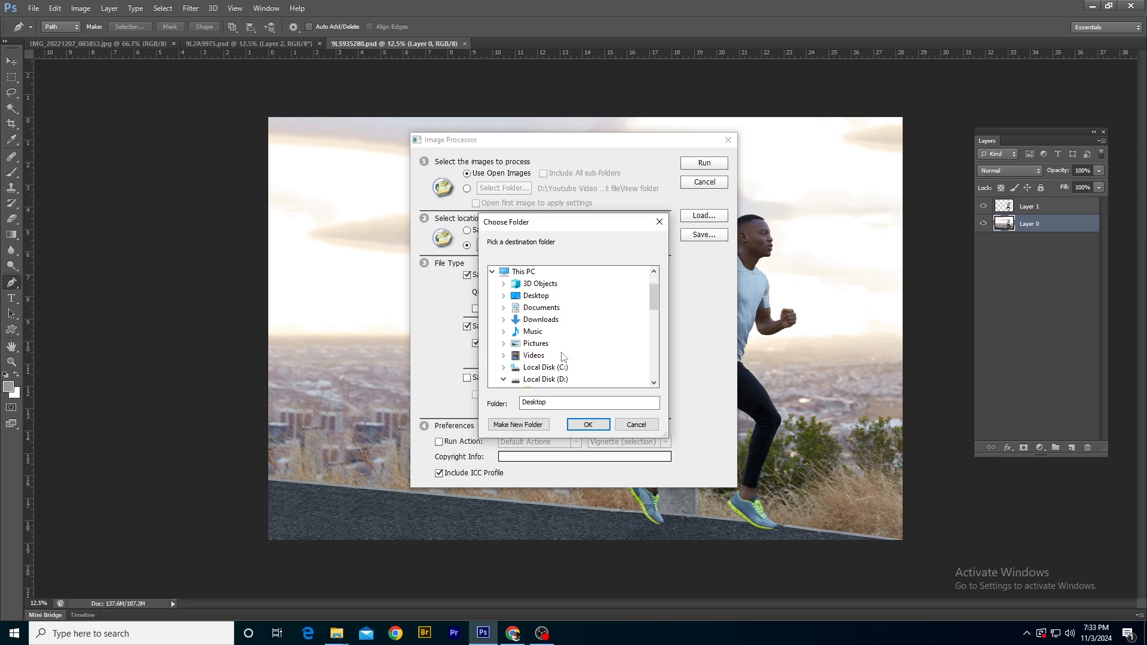
click(518, 425)
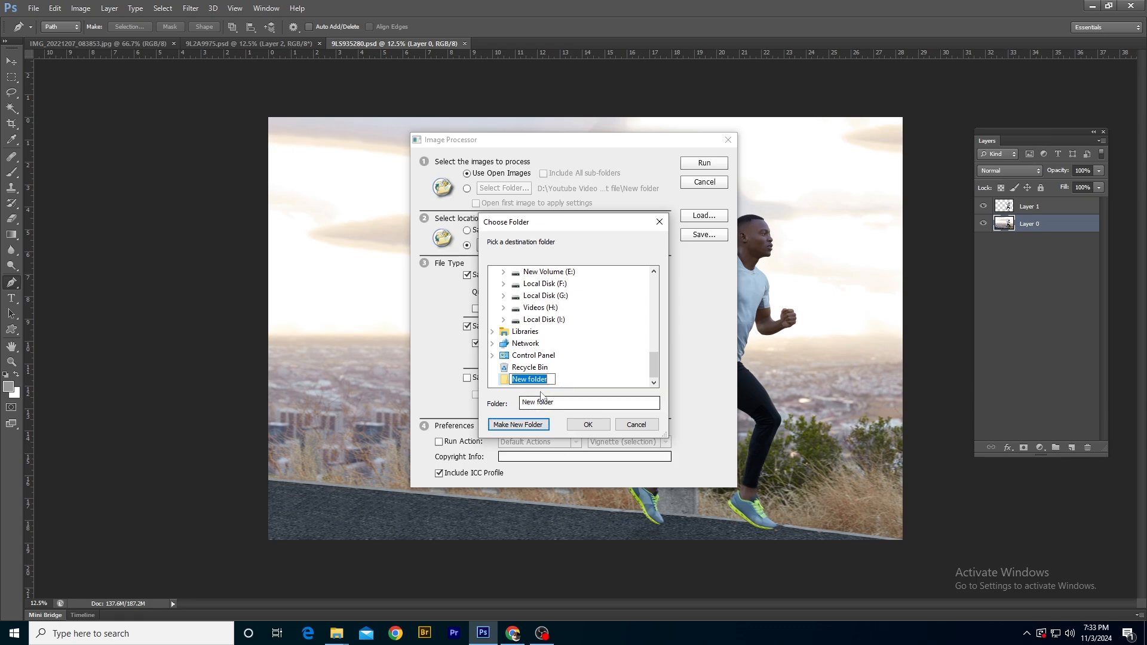
click(558, 379)
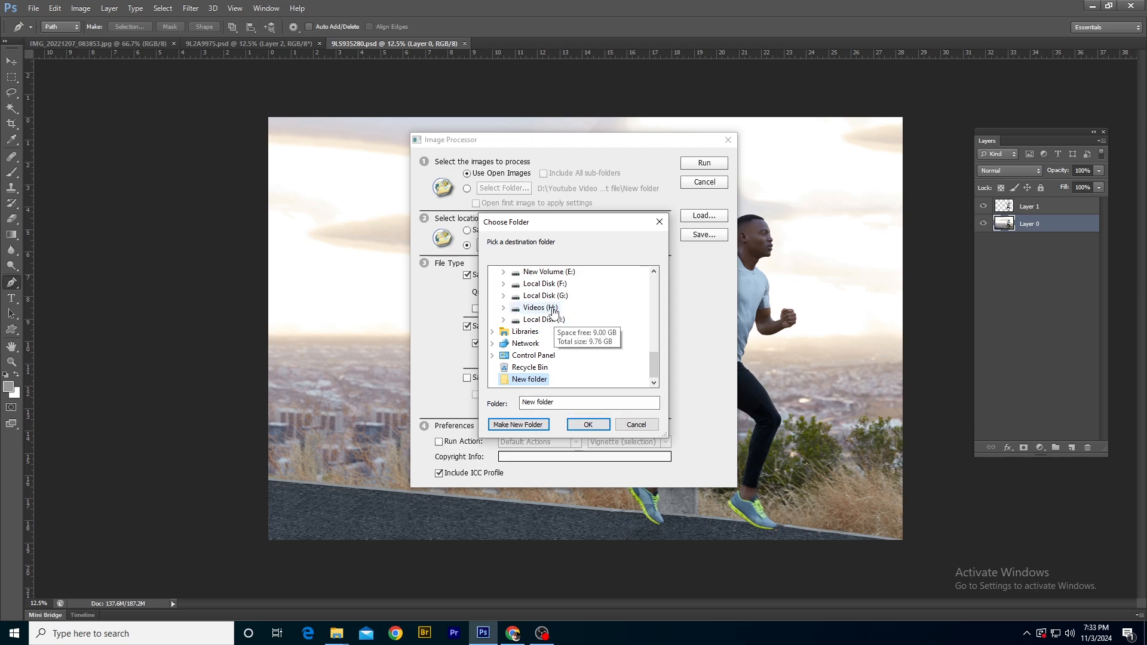
Set the Desktop's New folder as the save location and run the Image Processor with JPEG and PSD output.
double_click(554, 310)
scroll(566, 351, down, 3)
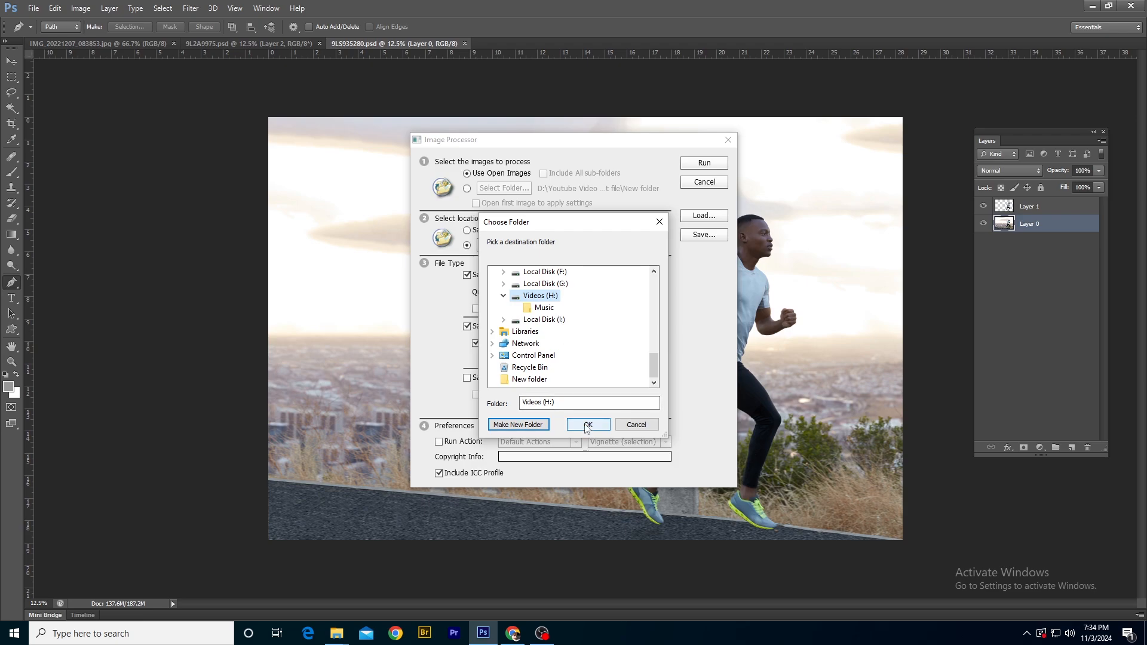
click(529, 380)
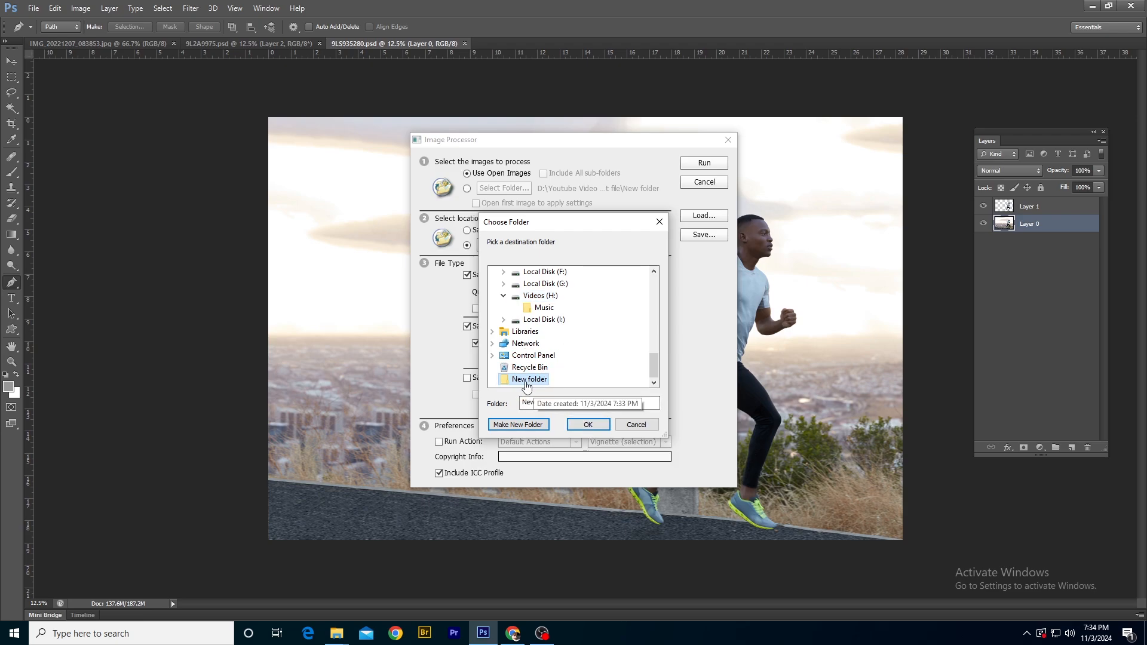
click(594, 428)
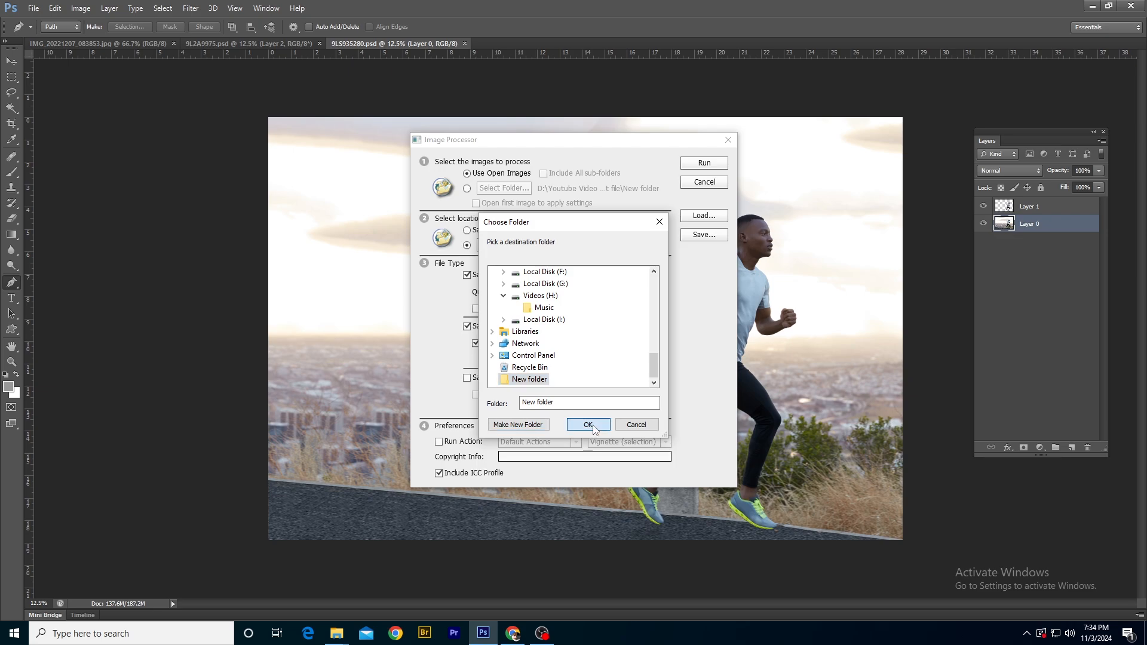
click(704, 163)
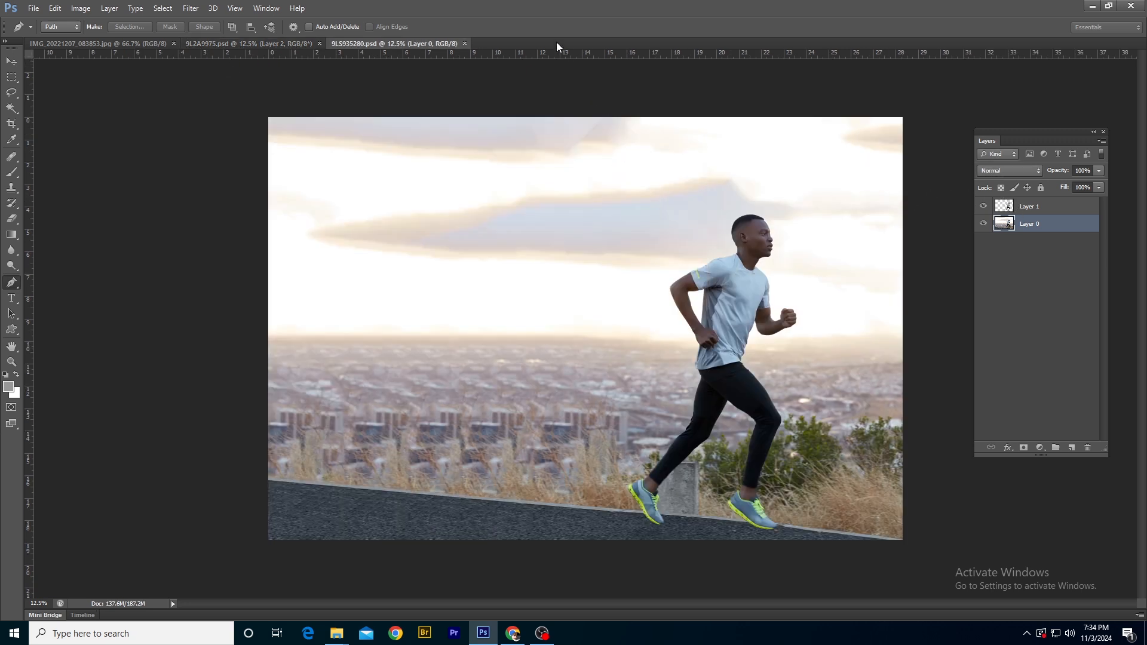
Switch to the Windows desktop, open New folder in File Explorer and show its contents as large thumbnails.
click(1093, 7)
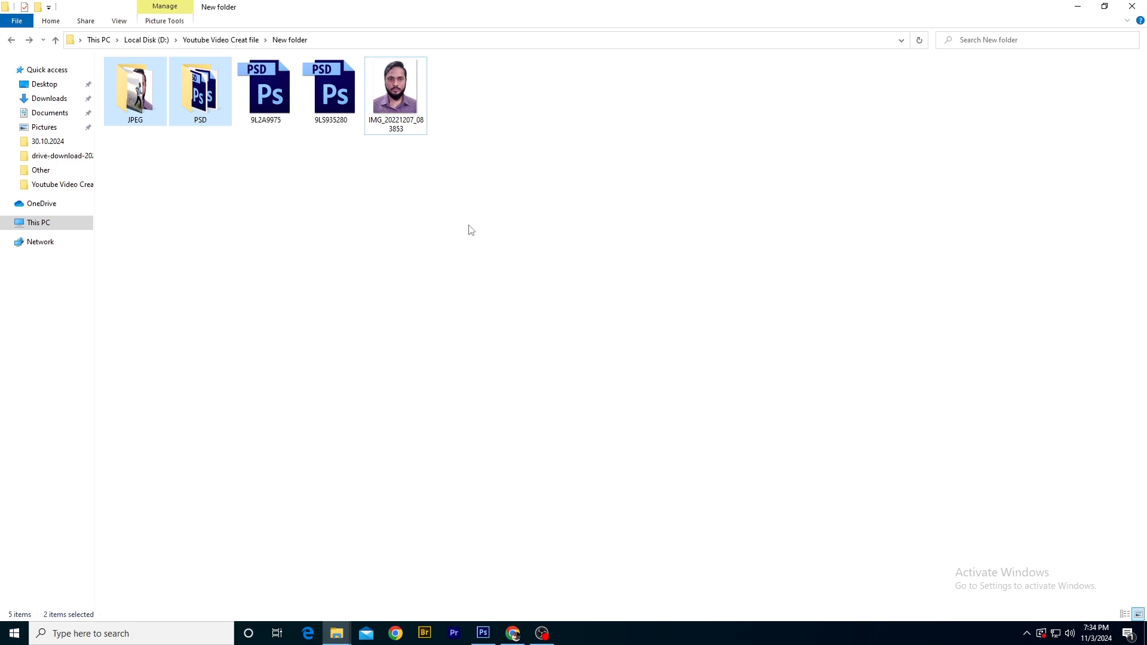
key(super+d)
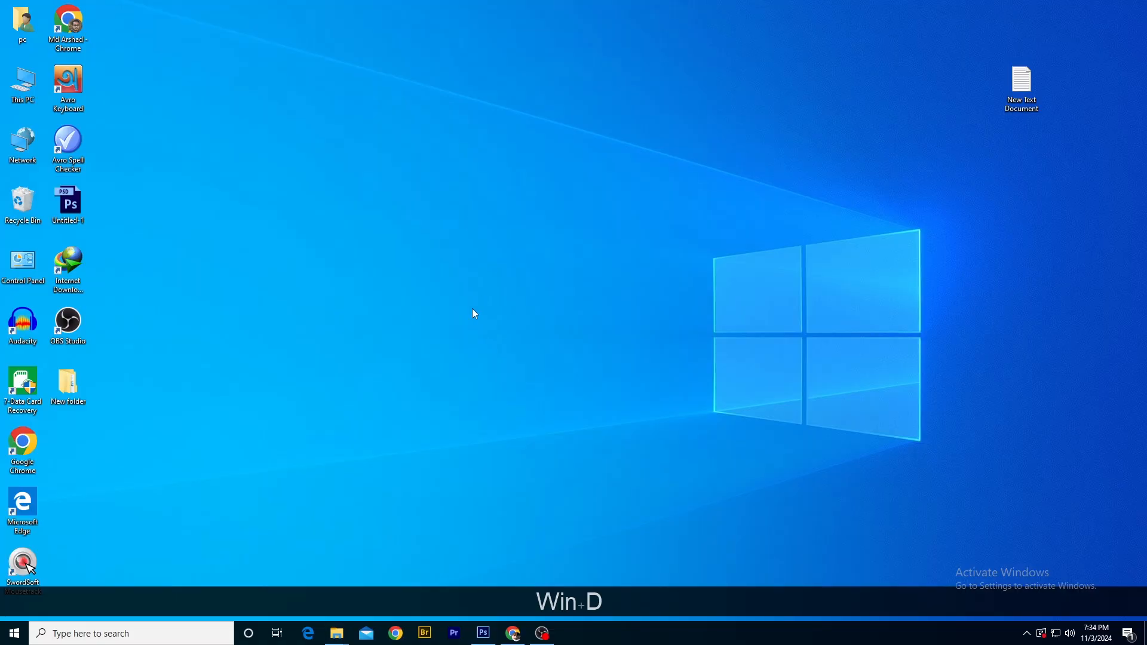
double_click(78, 397)
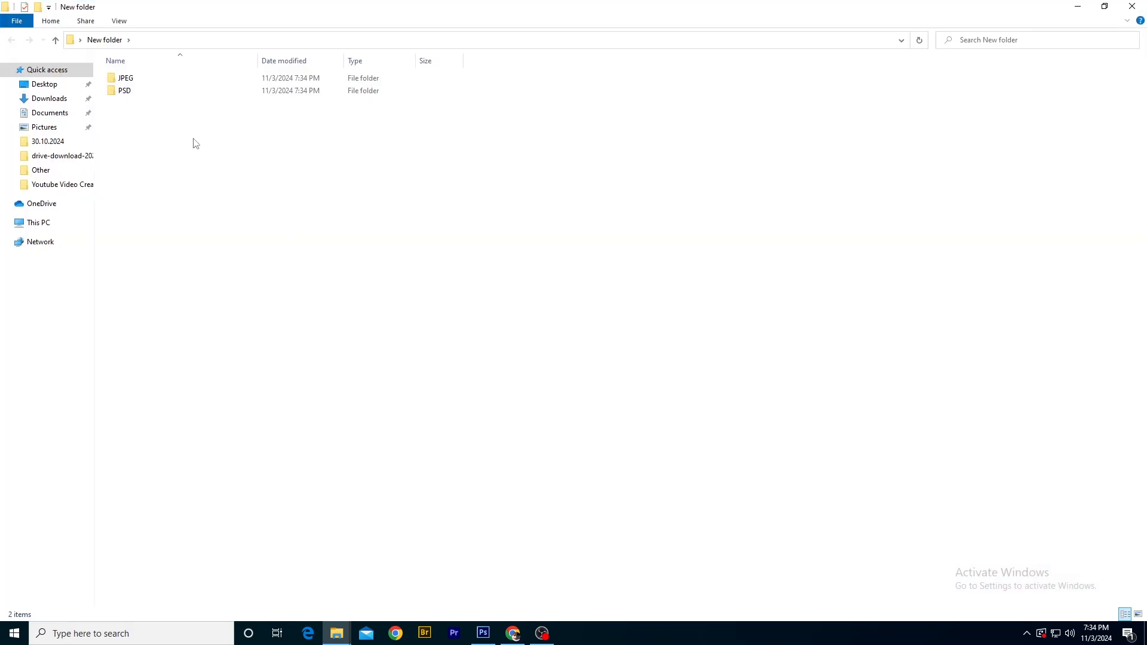
click(1139, 615)
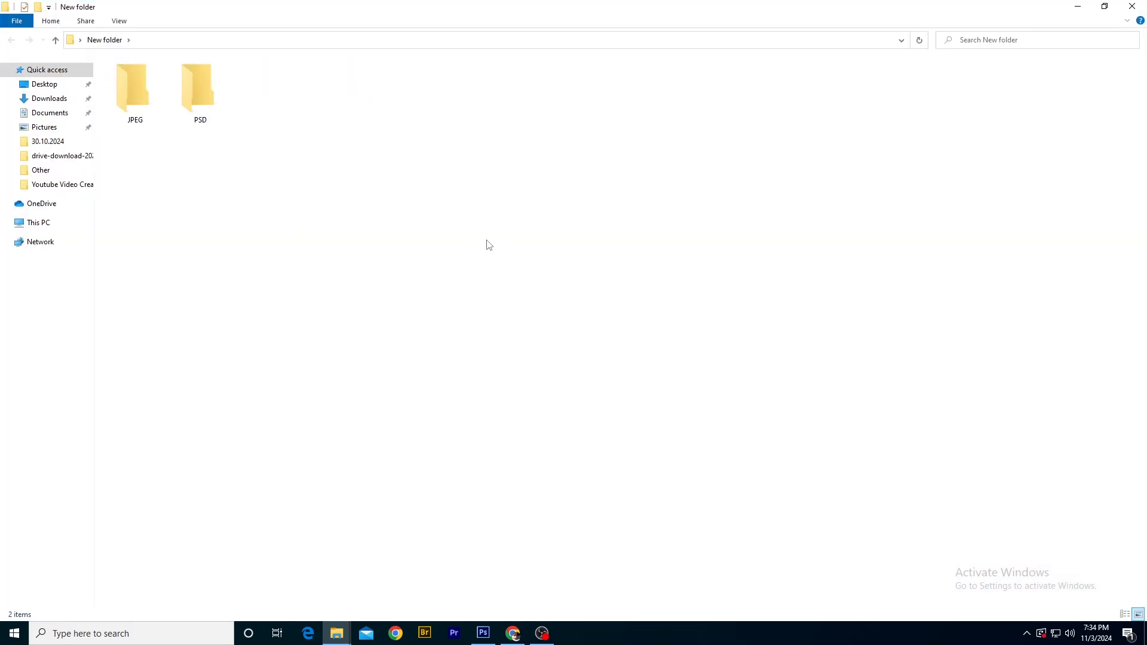
Check the exported files in the JPEG and PSD output folders, returning to New folder at the end.
double_click(157, 95)
drag(136, 143, 282, 66)
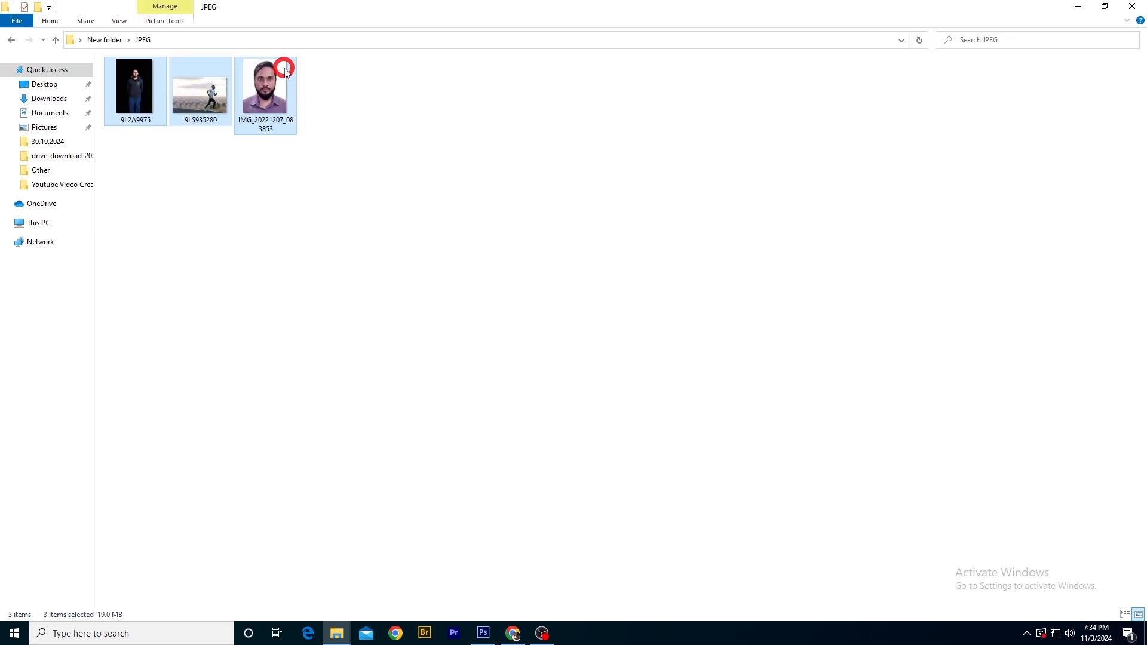
key(BackSpace)
double_click(146, 102)
click(266, 85)
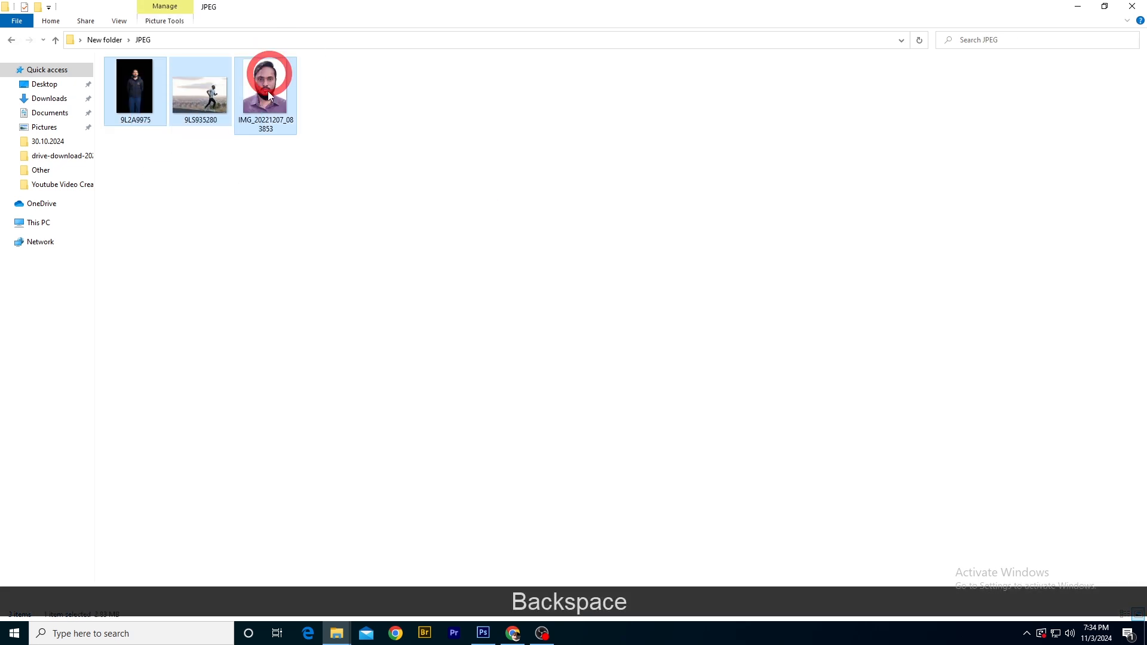
key(BackSpace)
double_click(218, 77)
key(BackSpace)
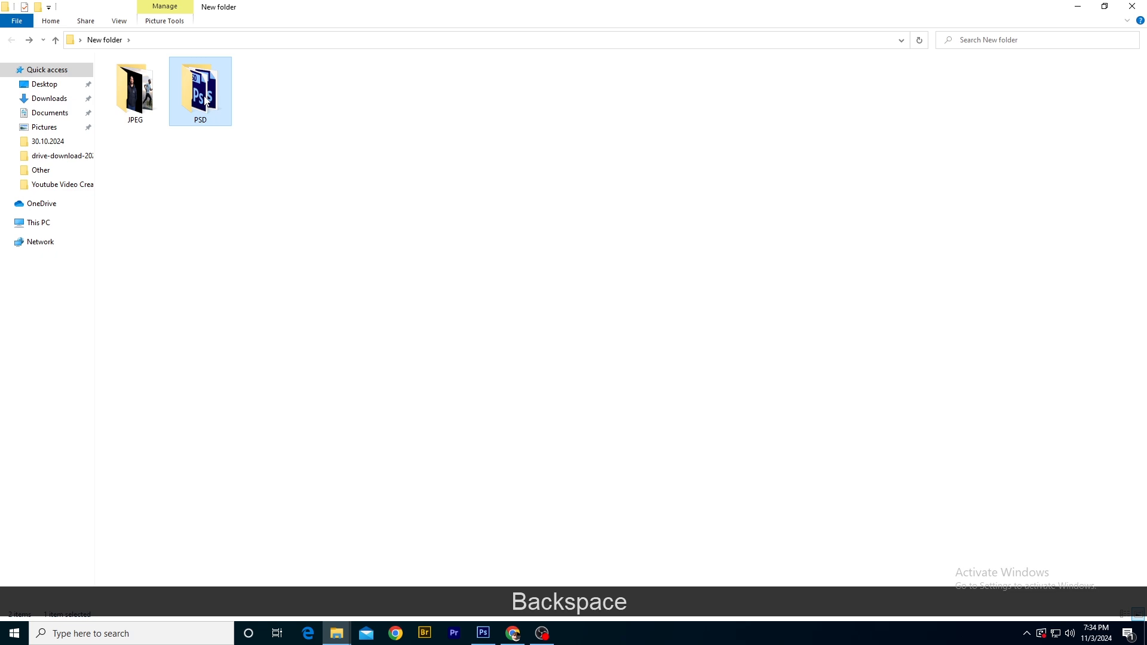
click(557, 457)
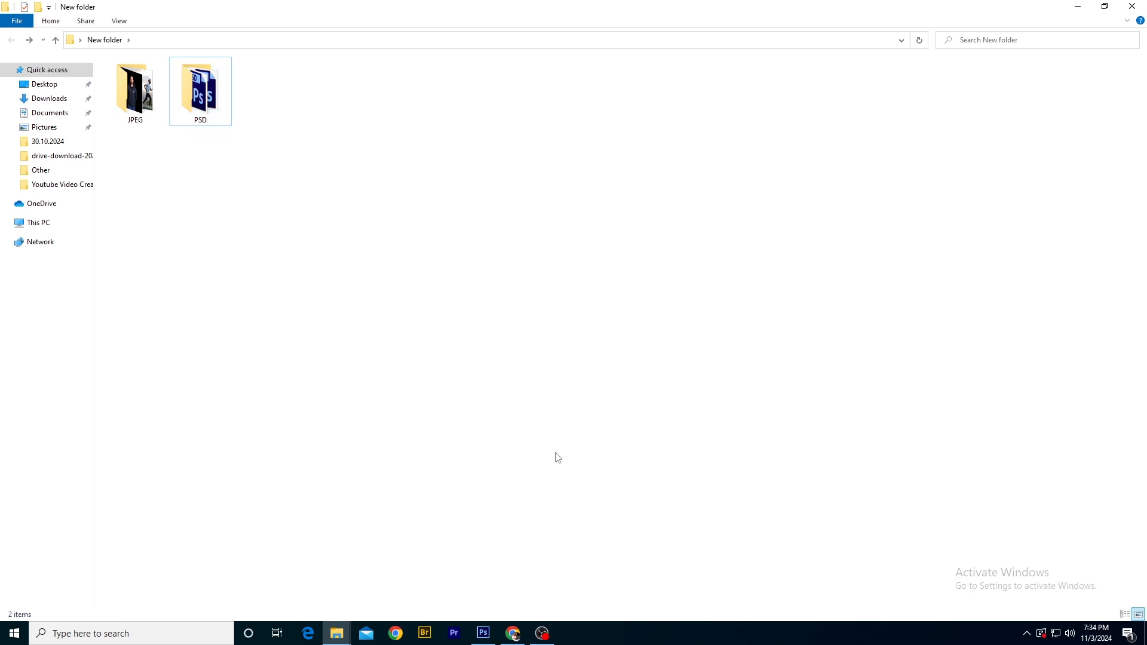